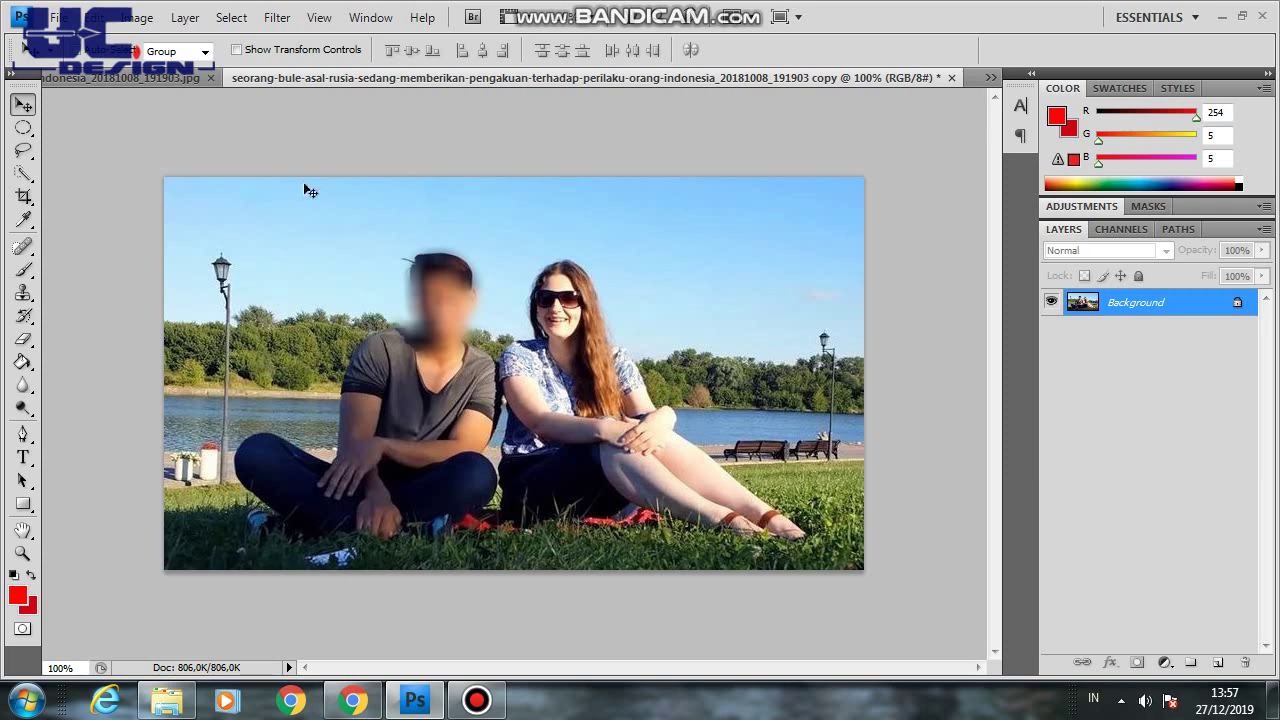
Duplicate the Background layer as a Background copy layer
{"action": "right_click", "coordinate": [1149, 304]}
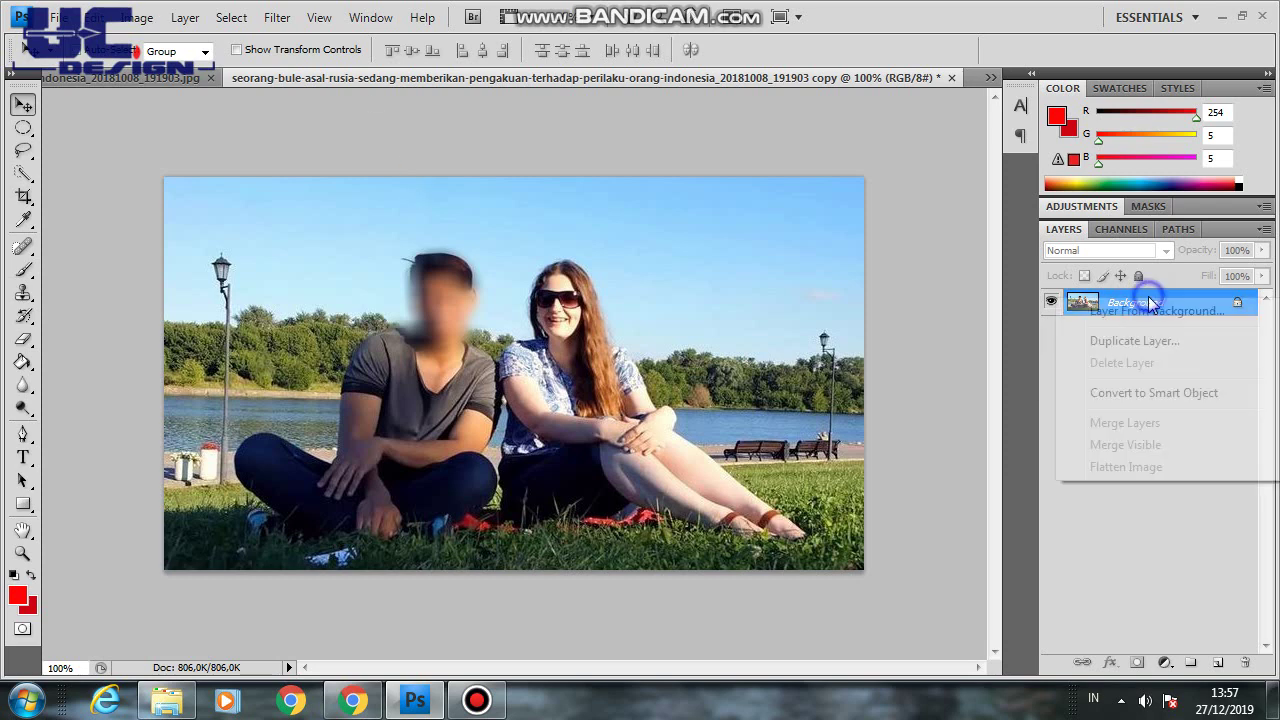
{"action": "left_click", "coordinate": [1108, 342]}
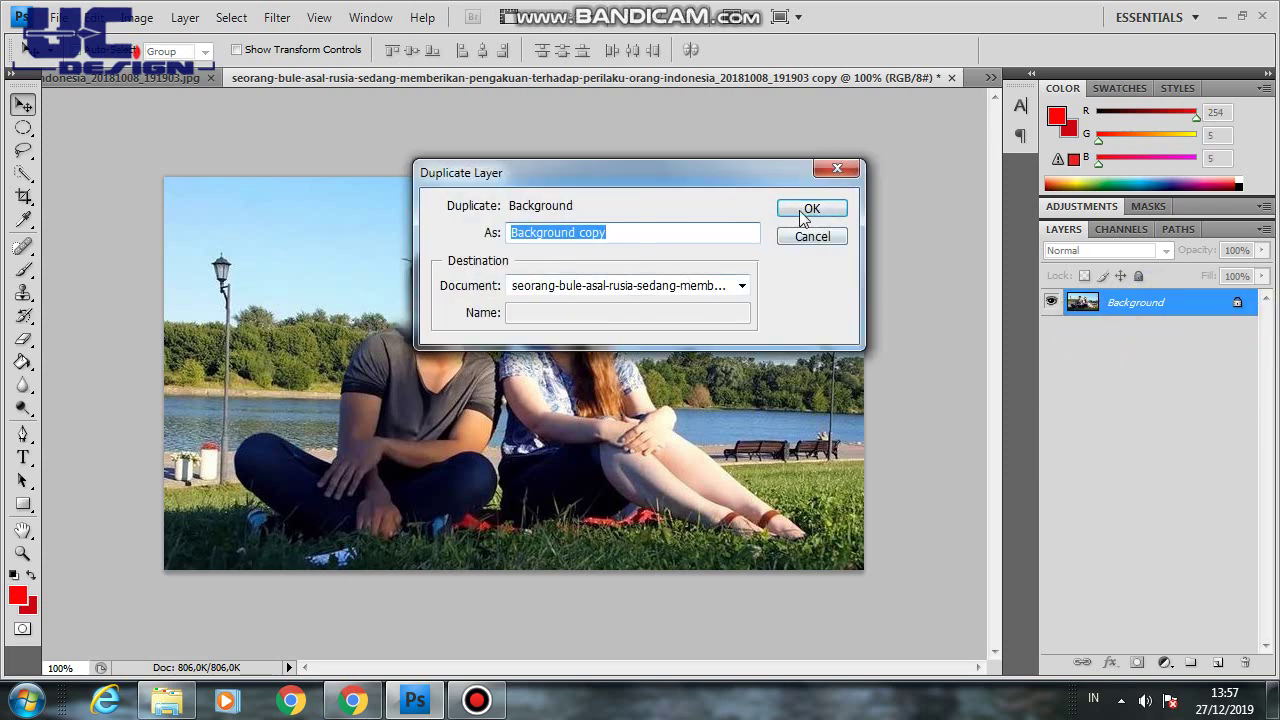
{"action": "left_click", "coordinate": [810, 210]}
Zoom in on the sitting couple and pick the Clone Stamp tool
{"action": "key", "text": "z"}
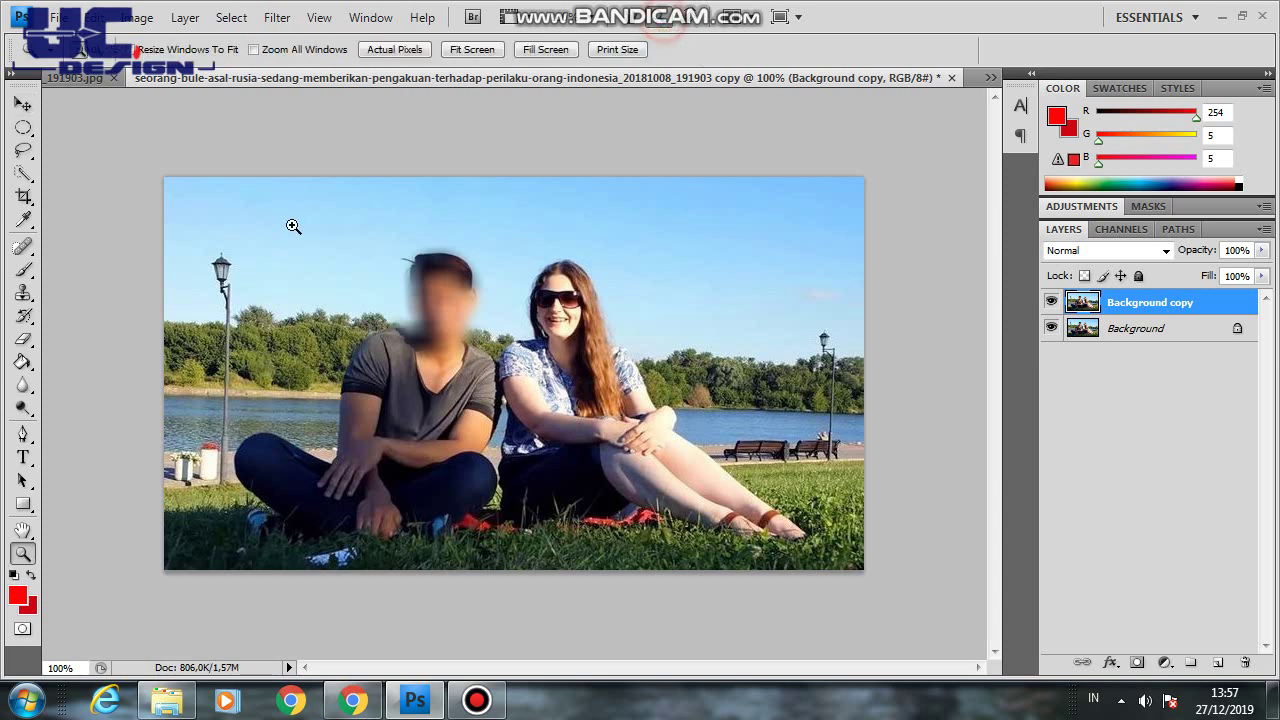
{"action": "mouse_move", "coordinate": [194, 194]}
{"action": "left_mouse_down"}
{"action": "mouse_move", "coordinate": [537, 546]}
{"action": "mouse_move", "coordinate": [545, 576]}
{"action": "left_mouse_up"}
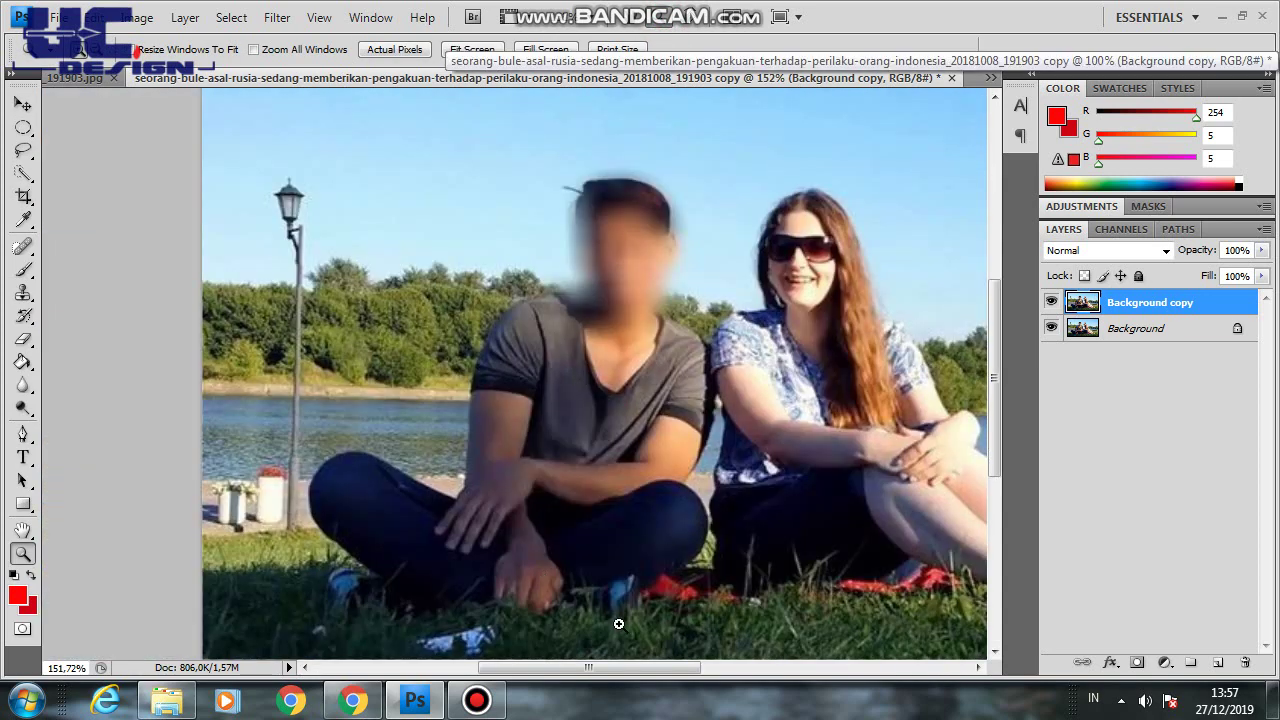
{"action": "left_click_drag", "start_coordinate": [609, 667], "coordinate": [629, 667]}
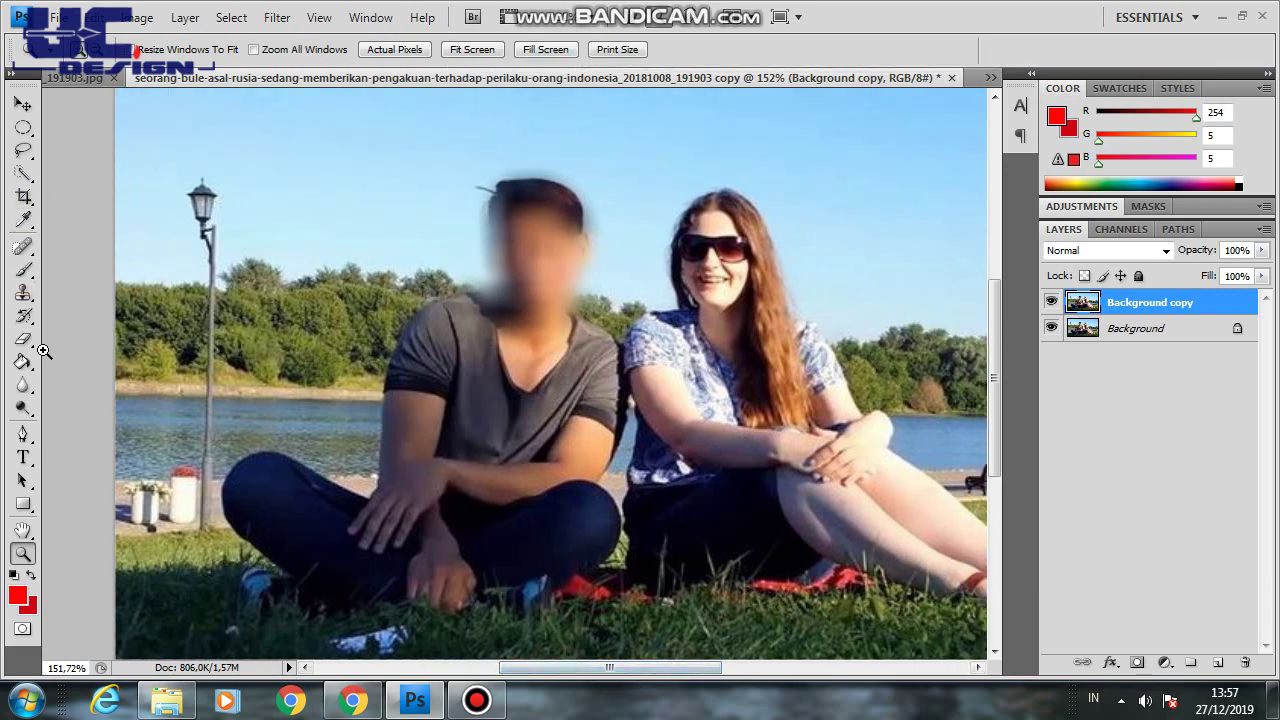
{"action": "left_click", "coordinate": [23, 292]}
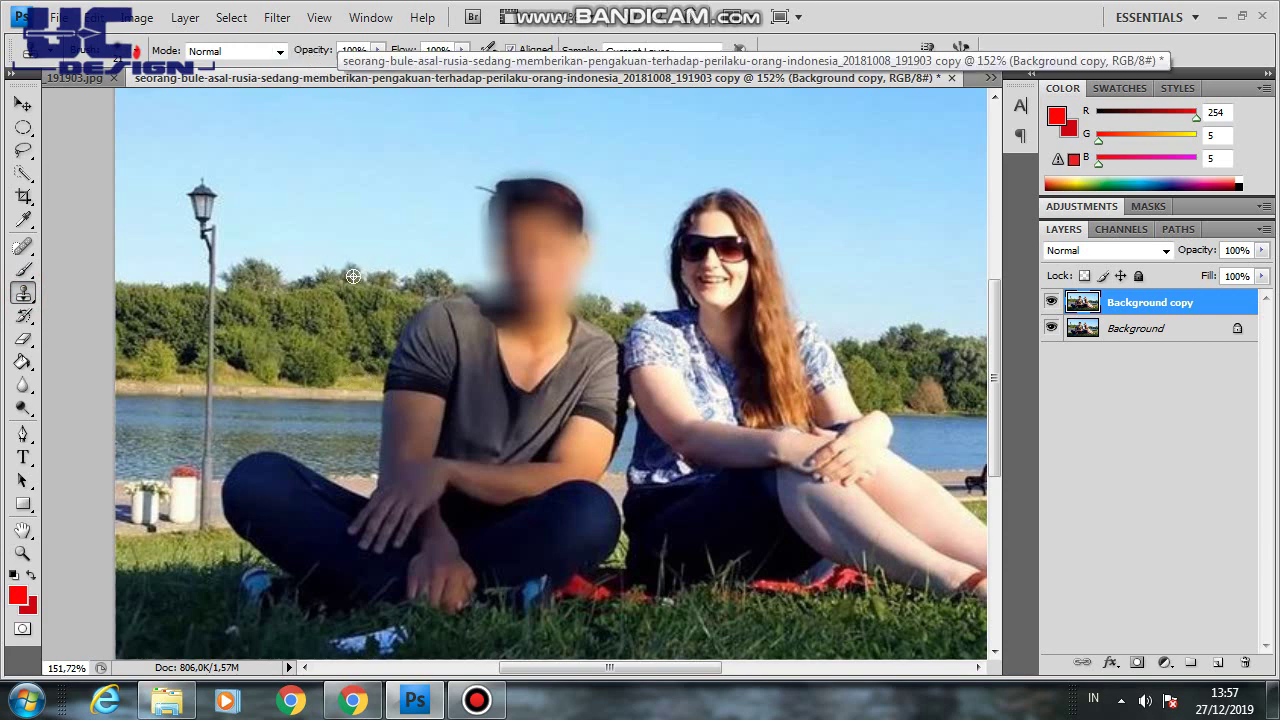
Clone background over the face's lower-left edge, the man's left shoulder and neck
{"action": "mouse_move", "coordinate": [480, 290]}
{"action": "left_mouse_down"}
{"action": "mouse_move", "coordinate": [500, 300]}
{"action": "mouse_move", "coordinate": [517, 281]}
{"action": "mouse_move", "coordinate": [486, 197]}
{"action": "mouse_move", "coordinate": [572, 200]}
{"action": "mouse_move", "coordinate": [500, 191]}
{"action": "mouse_move", "coordinate": [510, 262]}
{"action": "mouse_move", "coordinate": [488, 300]}
{"action": "mouse_move", "coordinate": [449, 309]}
{"action": "mouse_move", "coordinate": [487, 315]}
{"action": "left_mouse_up"}
{"action": "left_click", "coordinate": [508, 296]}
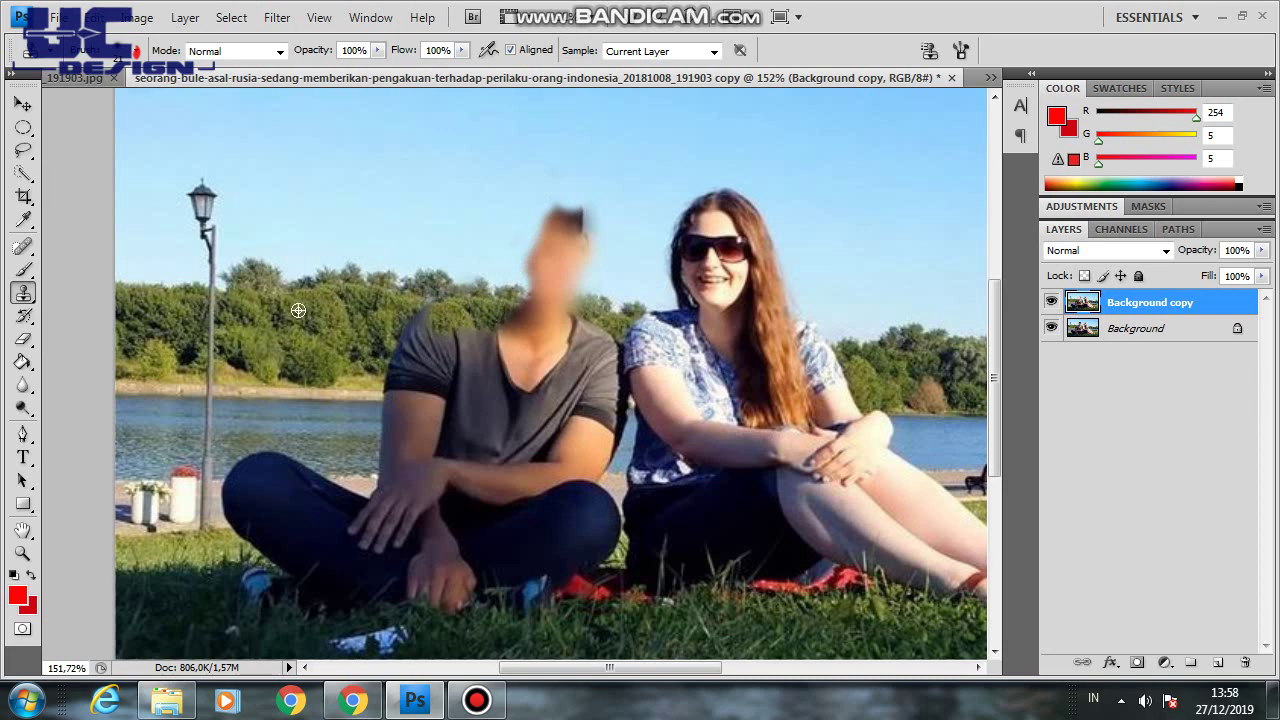
{"action": "mouse_move", "coordinate": [430, 313]}
{"action": "left_mouse_down"}
{"action": "mouse_move", "coordinate": [414, 334]}
{"action": "mouse_move", "coordinate": [467, 336]}
{"action": "left_mouse_up"}
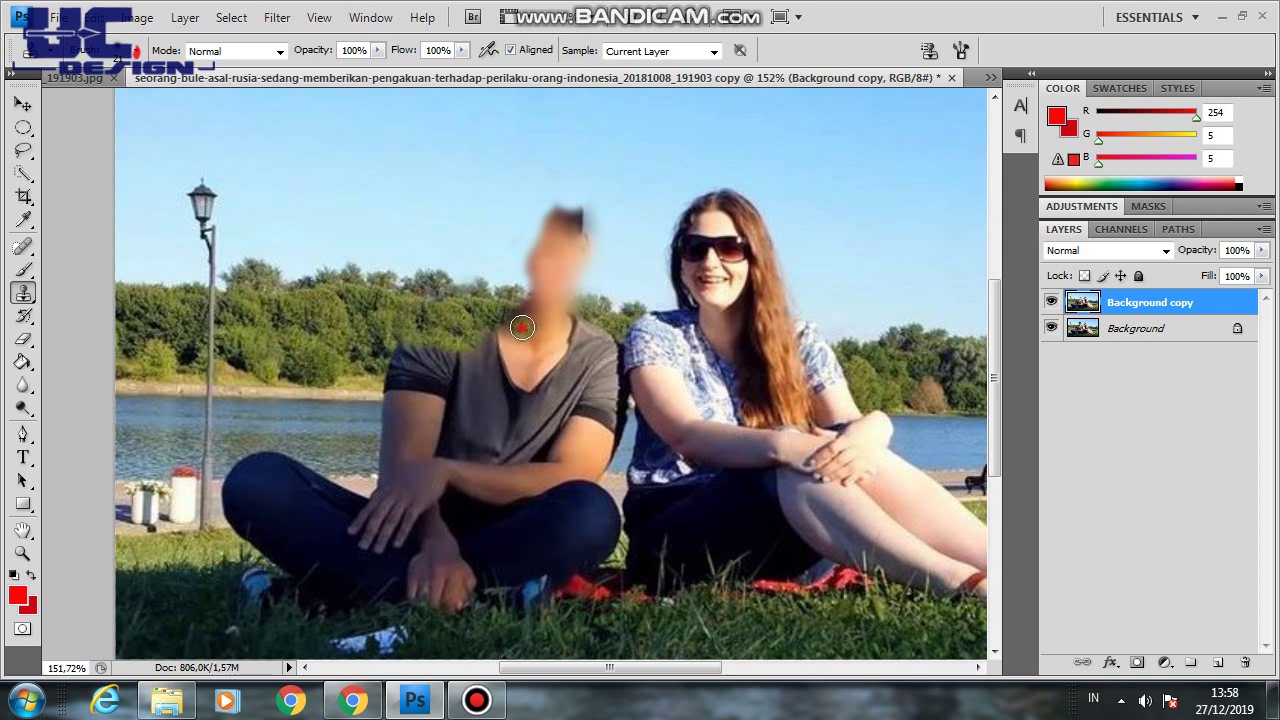
{"action": "mouse_move", "coordinate": [507, 322]}
{"action": "left_mouse_down"}
{"action": "mouse_move", "coordinate": [552, 317]}
{"action": "mouse_move", "coordinate": [533, 310]}
{"action": "mouse_move", "coordinate": [537, 286]}
{"action": "left_mouse_up"}
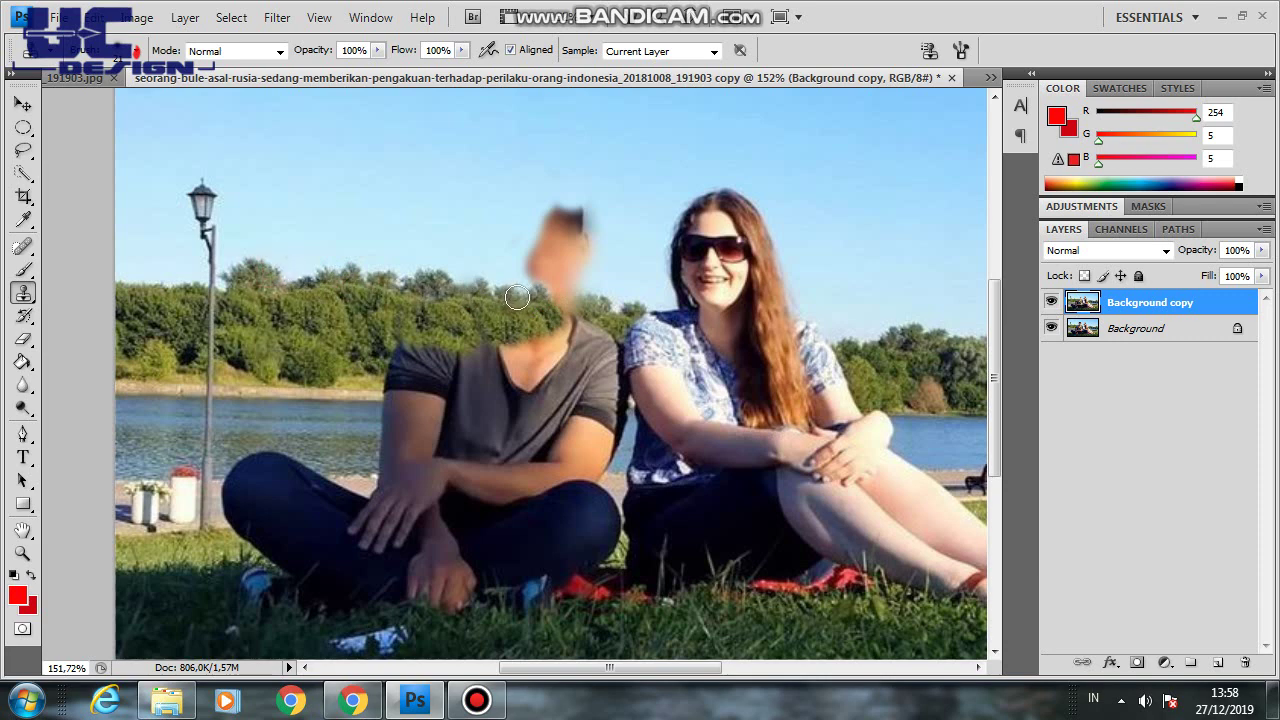
{"action": "left_click", "coordinate": [527, 290]}
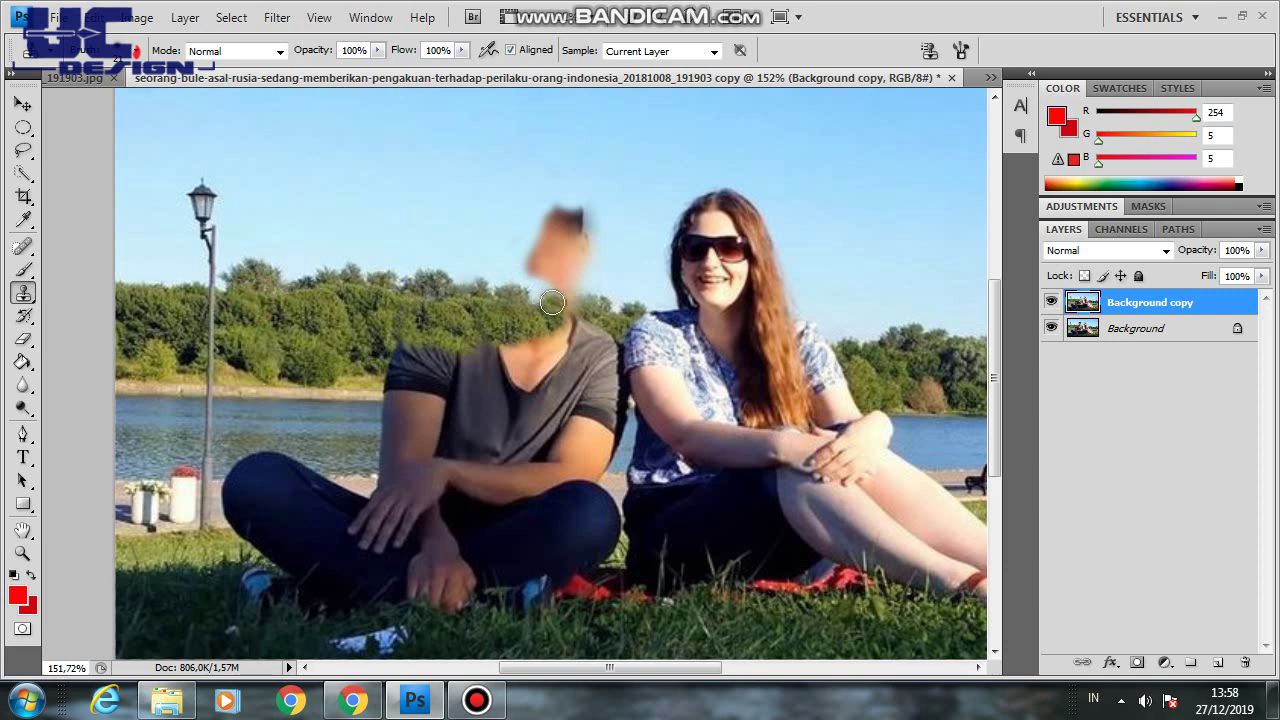
{"action": "mouse_move", "coordinate": [520, 298]}
{"action": "left_mouse_down"}
{"action": "mouse_move", "coordinate": [585, 321]}
{"action": "mouse_move", "coordinate": [591, 344]}
{"action": "mouse_move", "coordinate": [555, 346]}
{"action": "left_mouse_up"}
Resample the trees and paint them over the neck and left shirt shoulder
{"action": "left_click", "coordinate": [315, 339], "text": "alt"}
{"action": "mouse_move", "coordinate": [449, 353]}
{"action": "left_mouse_down"}
{"action": "mouse_move", "coordinate": [490, 342]}
{"action": "mouse_move", "coordinate": [448, 354]}
{"action": "left_mouse_up"}
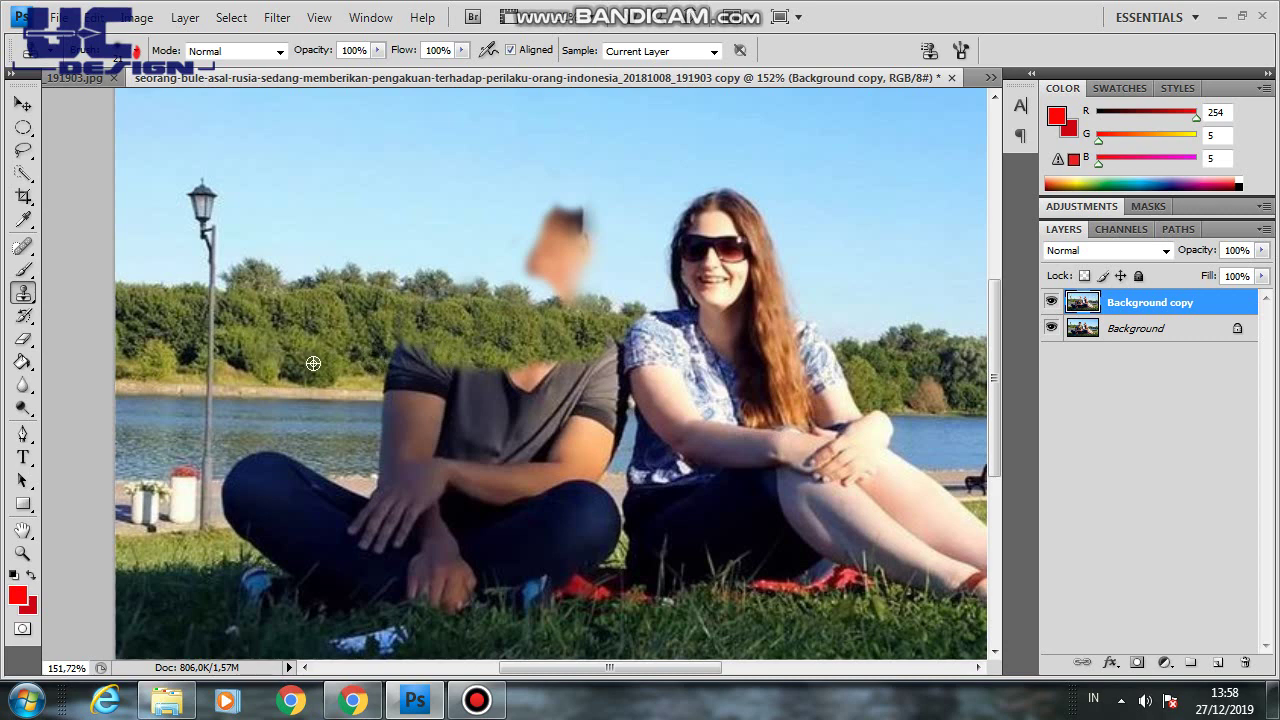
{"action": "left_click_drag", "start_coordinate": [497, 365], "coordinate": [455, 344]}
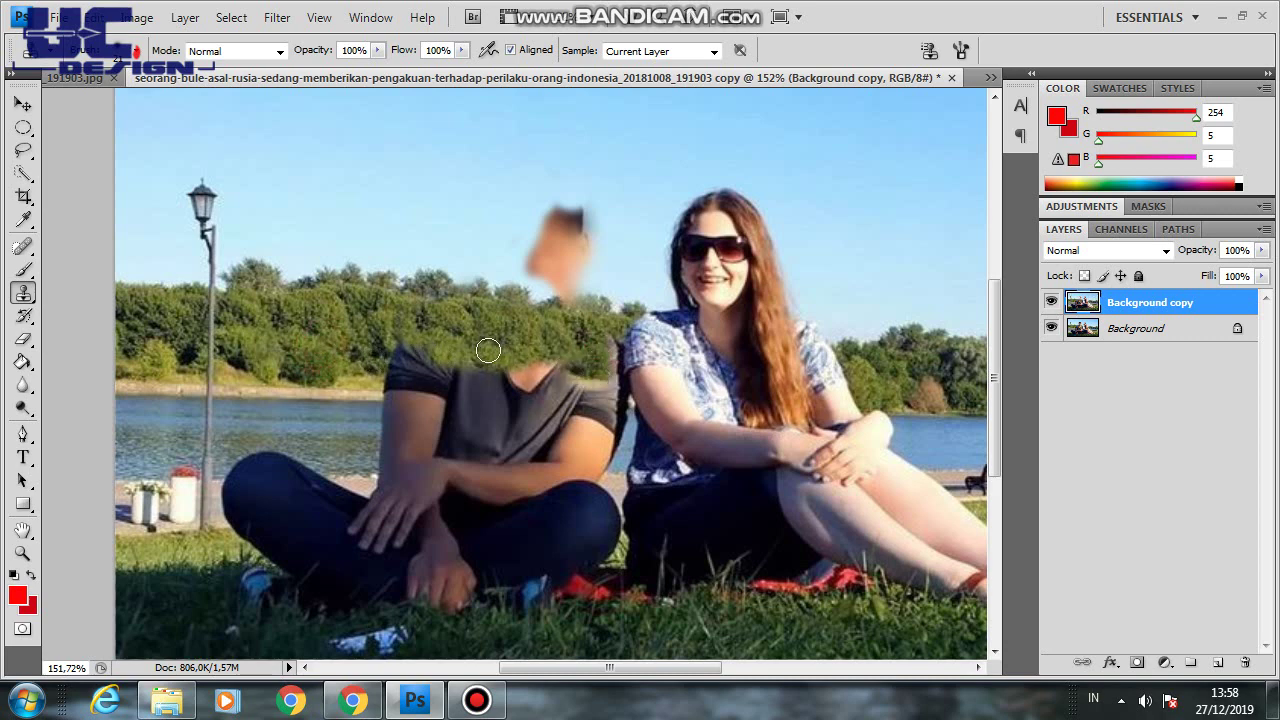
{"action": "mouse_move", "coordinate": [490, 355]}
{"action": "left_mouse_down"}
{"action": "mouse_move", "coordinate": [517, 374]}
{"action": "mouse_move", "coordinate": [333, 317]}
{"action": "left_mouse_up"}
{"action": "mouse_move", "coordinate": [445, 345]}
{"action": "left_mouse_down"}
{"action": "mouse_move", "coordinate": [385, 368]}
{"action": "mouse_move", "coordinate": [405, 345]}
{"action": "mouse_move", "coordinate": [387, 374]}
{"action": "mouse_move", "coordinate": [324, 393]}
{"action": "left_mouse_up"}
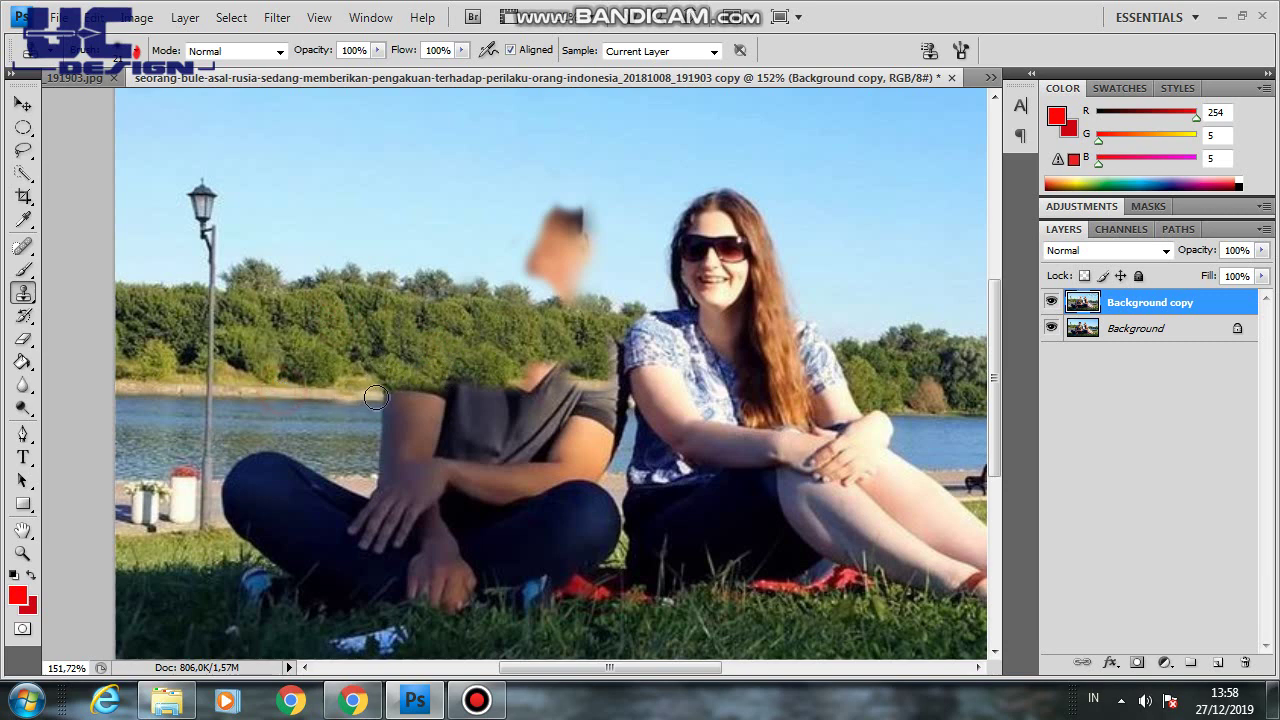
Clone shoreline, trees and sky over the shirt shoulder and face, smoothing the tree line
{"action": "mouse_move", "coordinate": [384, 393]}
{"action": "left_mouse_down"}
{"action": "mouse_move", "coordinate": [482, 393]}
{"action": "mouse_move", "coordinate": [400, 392]}
{"action": "mouse_move", "coordinate": [385, 408]}
{"action": "mouse_move", "coordinate": [430, 420]}
{"action": "mouse_move", "coordinate": [390, 417]}
{"action": "mouse_move", "coordinate": [440, 440]}
{"action": "mouse_move", "coordinate": [486, 423]}
{"action": "mouse_move", "coordinate": [496, 386]}
{"action": "mouse_move", "coordinate": [565, 388]}
{"action": "mouse_move", "coordinate": [482, 396]}
{"action": "mouse_move", "coordinate": [555, 392]}
{"action": "mouse_move", "coordinate": [565, 376]}
{"action": "mouse_move", "coordinate": [528, 366]}
{"action": "mouse_move", "coordinate": [604, 374]}
{"action": "left_mouse_up"}
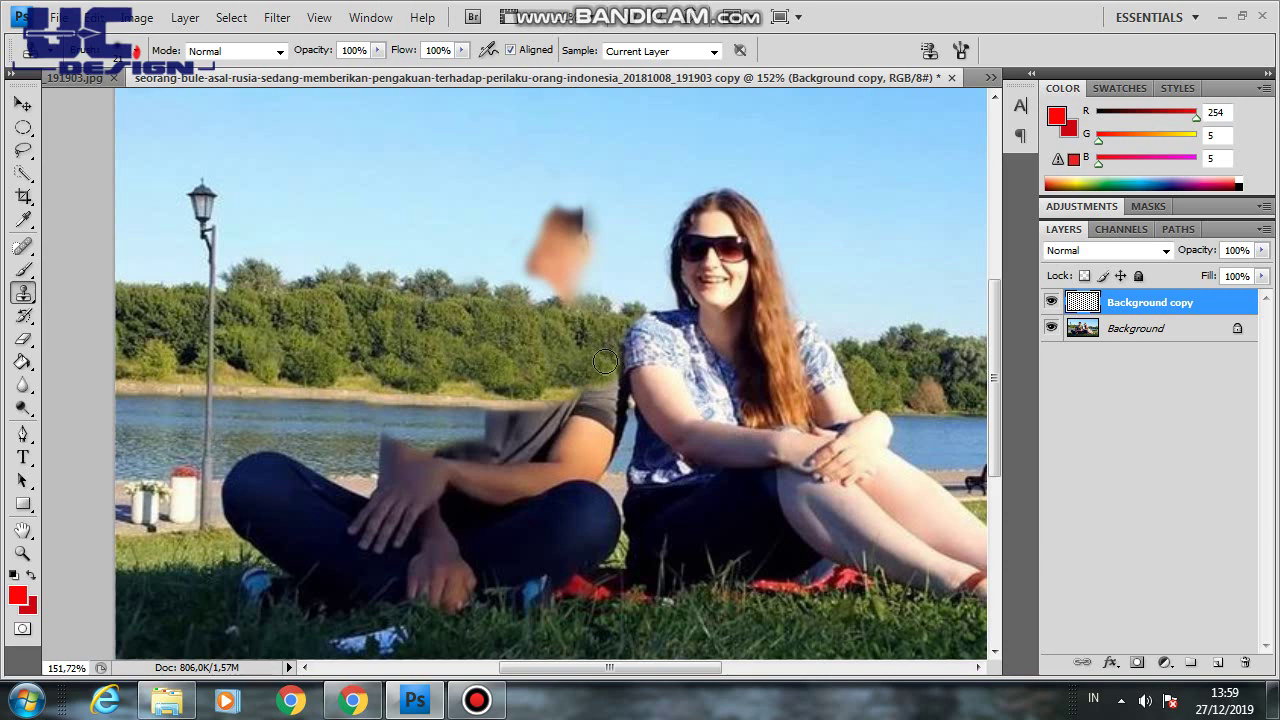
{"action": "left_click_drag", "start_coordinate": [605, 388], "coordinate": [603, 348]}
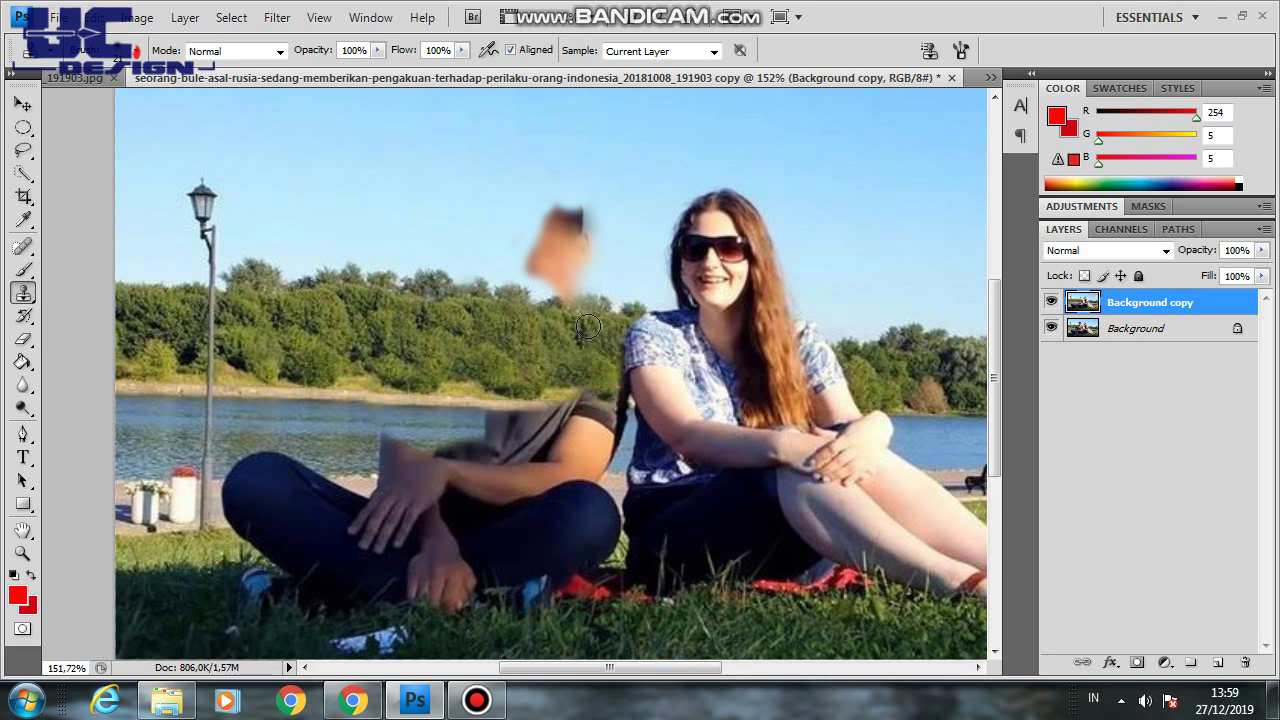
{"action": "mouse_move", "coordinate": [569, 266]}
{"action": "left_mouse_down"}
{"action": "mouse_move", "coordinate": [522, 262]}
{"action": "mouse_move", "coordinate": [550, 323]}
{"action": "mouse_move", "coordinate": [591, 286]}
{"action": "mouse_move", "coordinate": [529, 234]}
{"action": "mouse_move", "coordinate": [556, 260]}
{"action": "mouse_move", "coordinate": [565, 219]}
{"action": "left_mouse_up"}
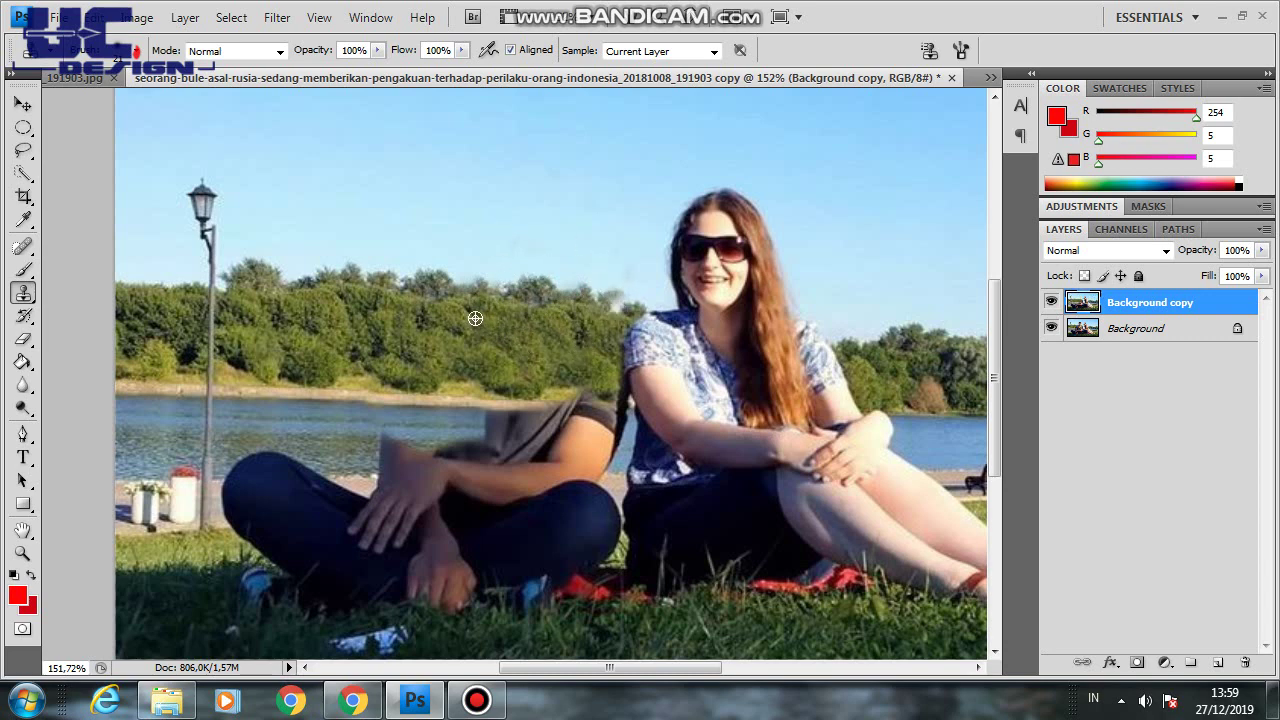
{"action": "left_click", "coordinate": [320, 284], "text": "alt"}
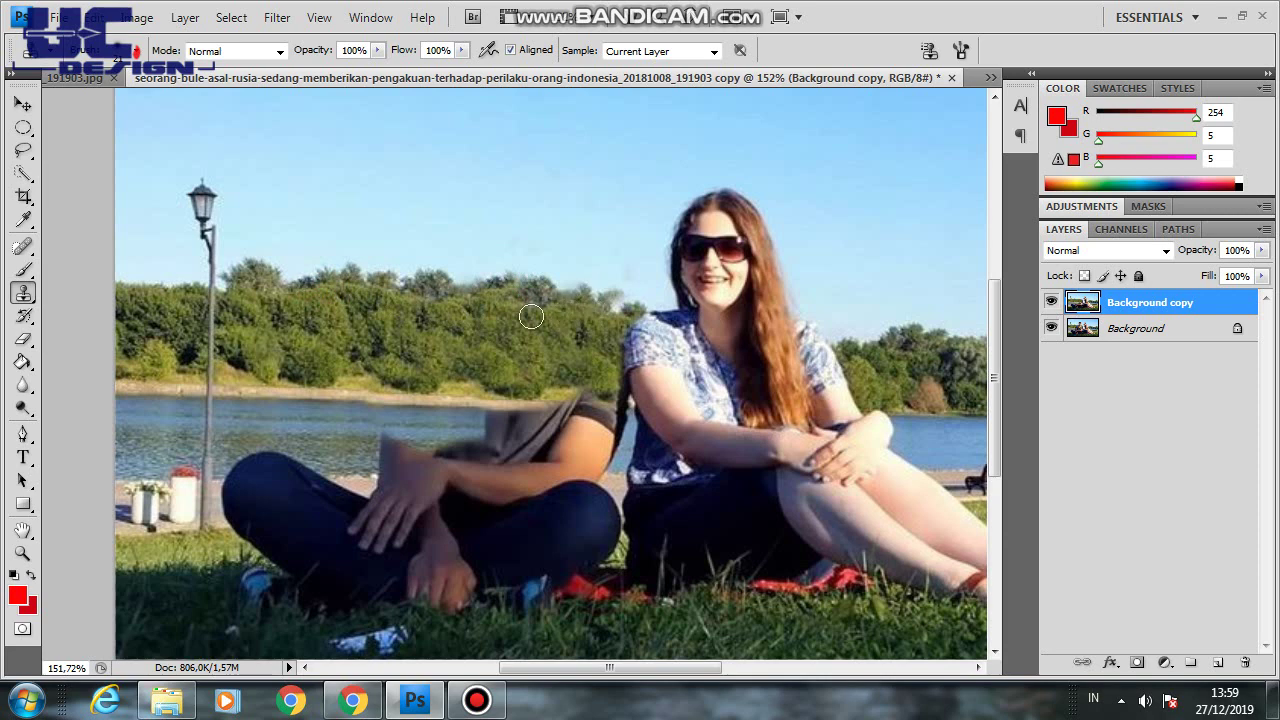
{"action": "left_click", "coordinate": [506, 271], "text": "alt"}
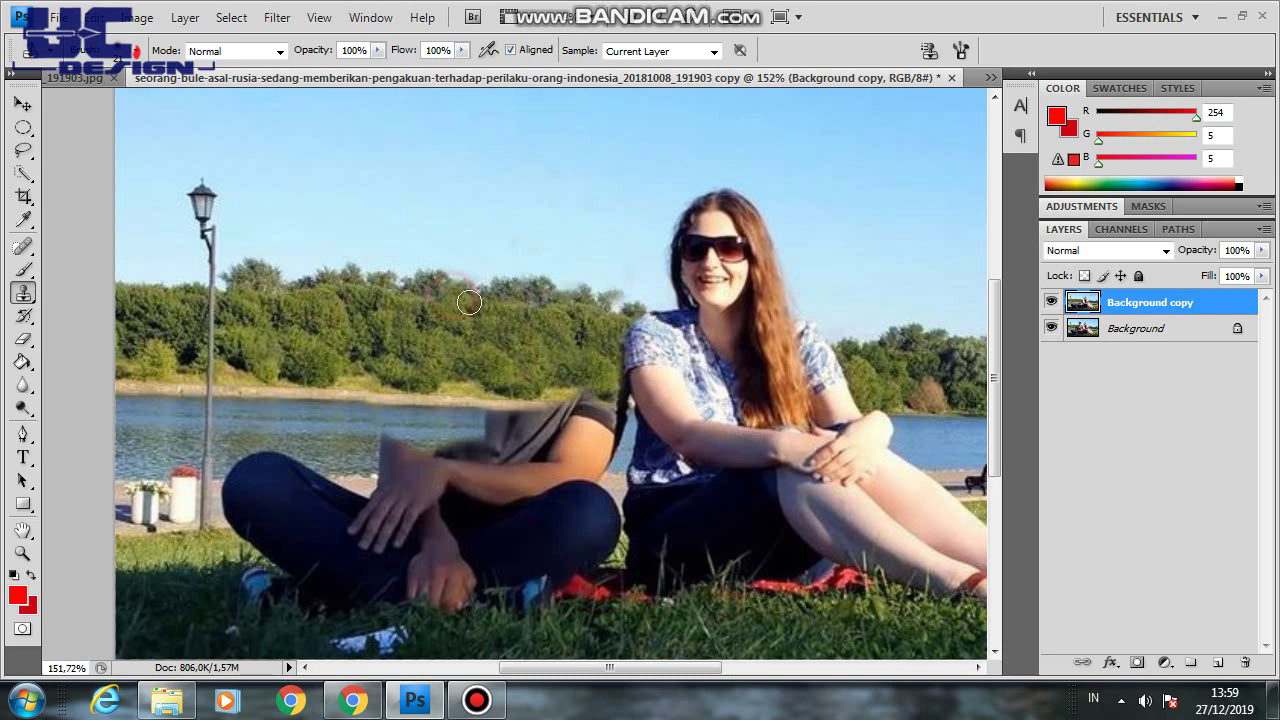
{"action": "left_click_drag", "start_coordinate": [497, 302], "coordinate": [446, 286]}
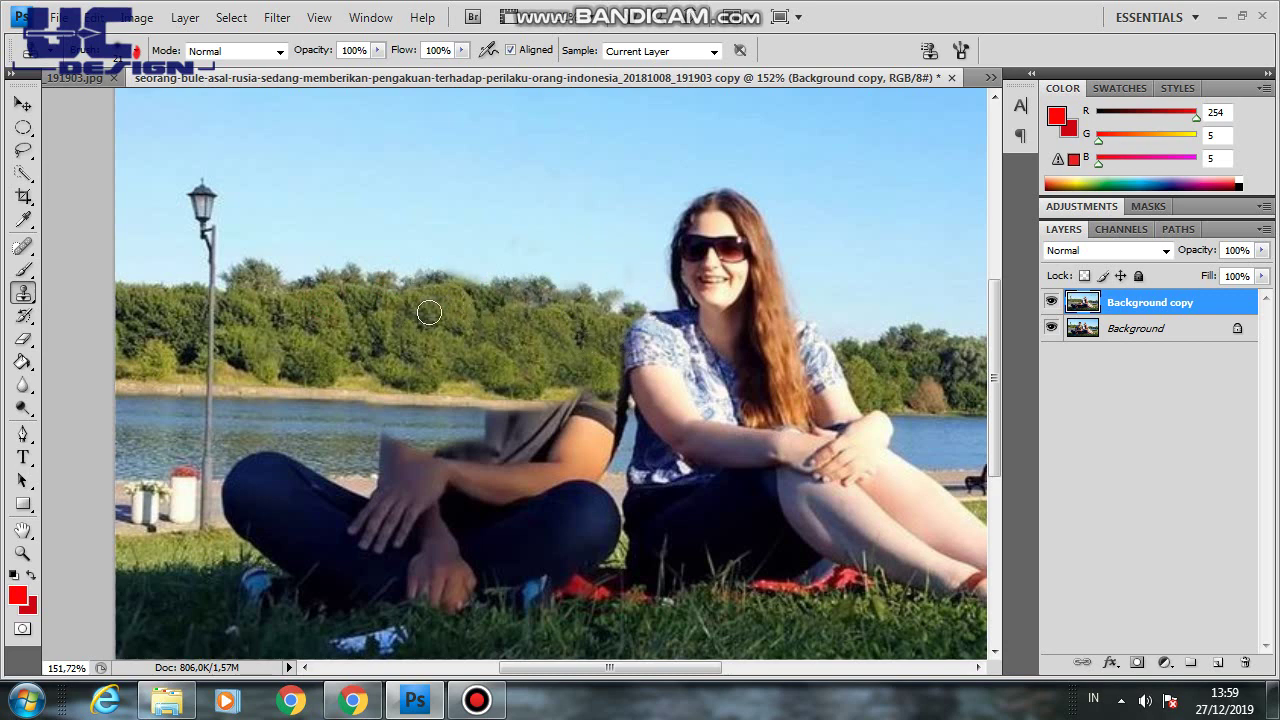
{"action": "left_click", "coordinate": [694, 281]}
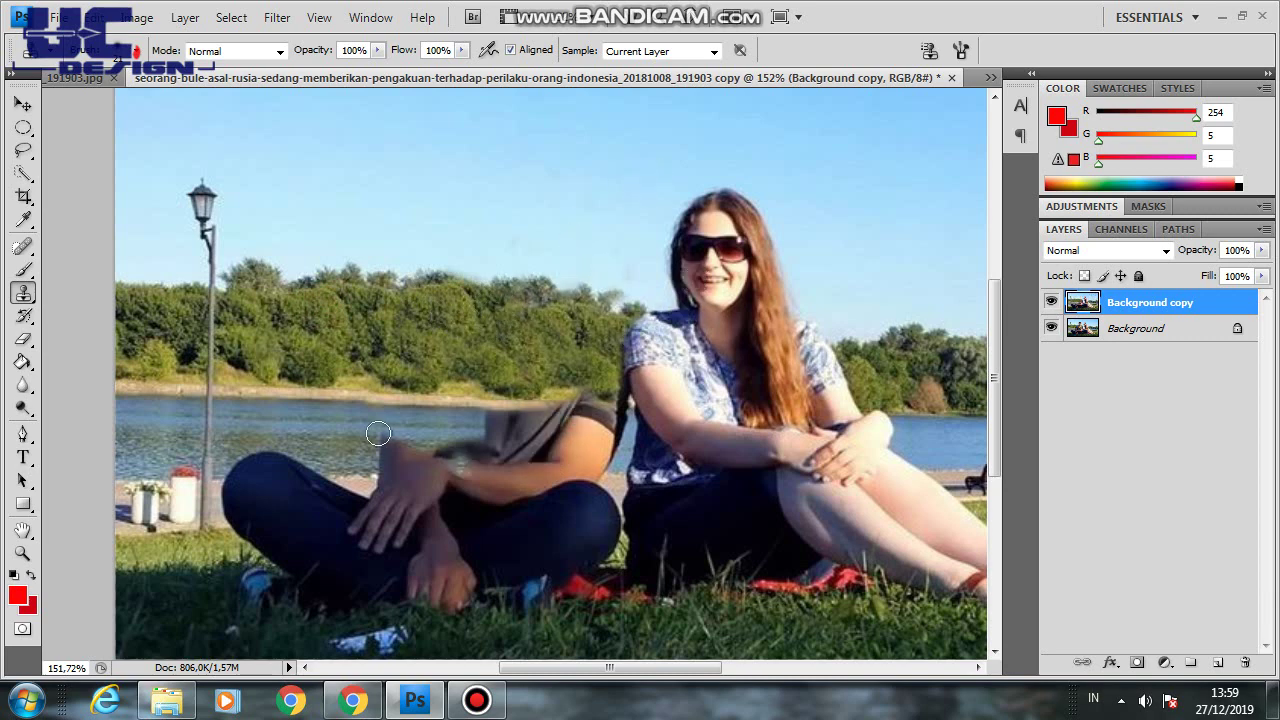
Sample lake water and paint it over the grey shirt top and hair remnant
{"action": "scroll", "coordinate": [475, 368], "scroll_direction": "down", "scroll_amount": 1}
{"action": "left_click", "coordinate": [475, 368]}
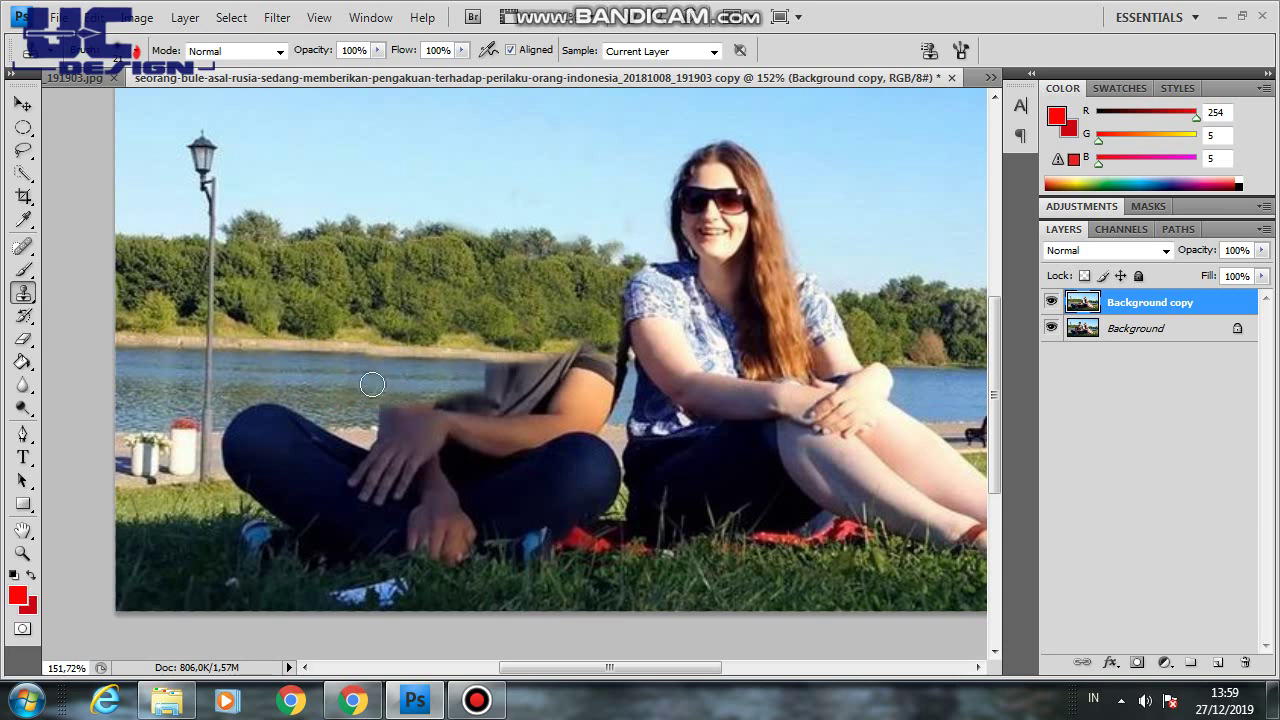
{"action": "left_click", "coordinate": [297, 365], "text": "alt"}
{"action": "left_click", "coordinate": [418, 373]}
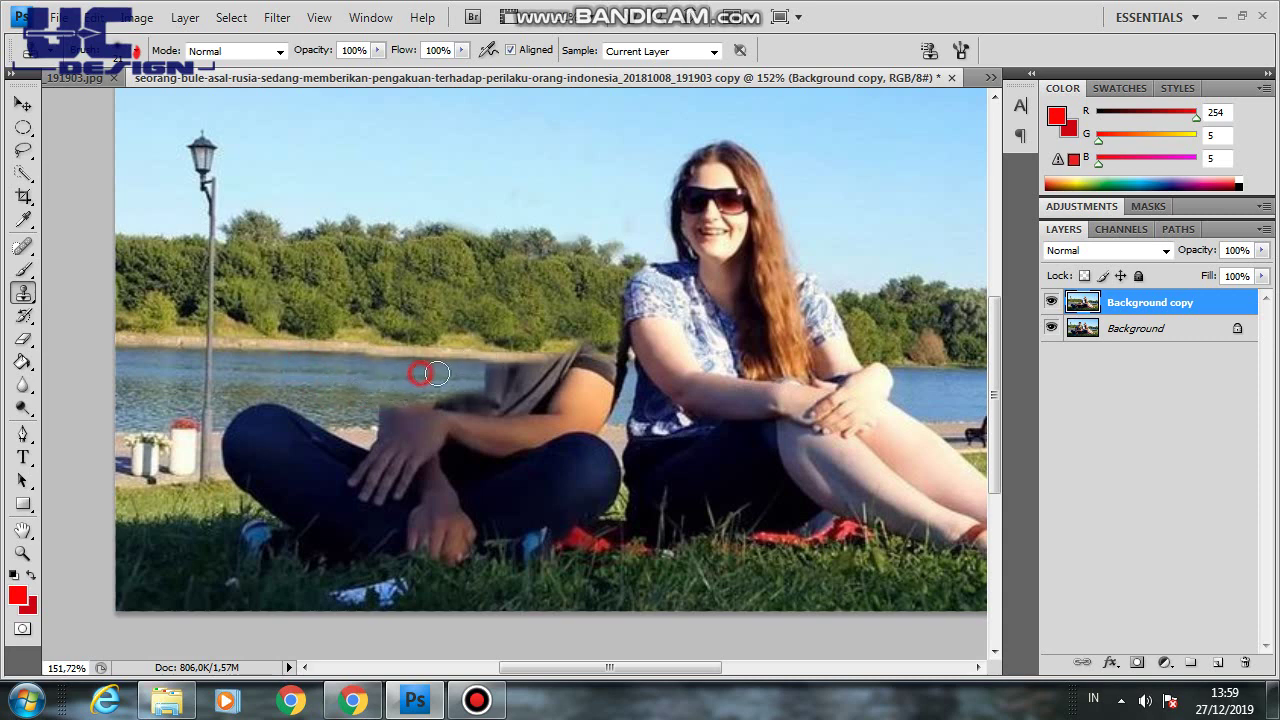
{"action": "left_click_drag", "start_coordinate": [358, 372], "coordinate": [579, 372]}
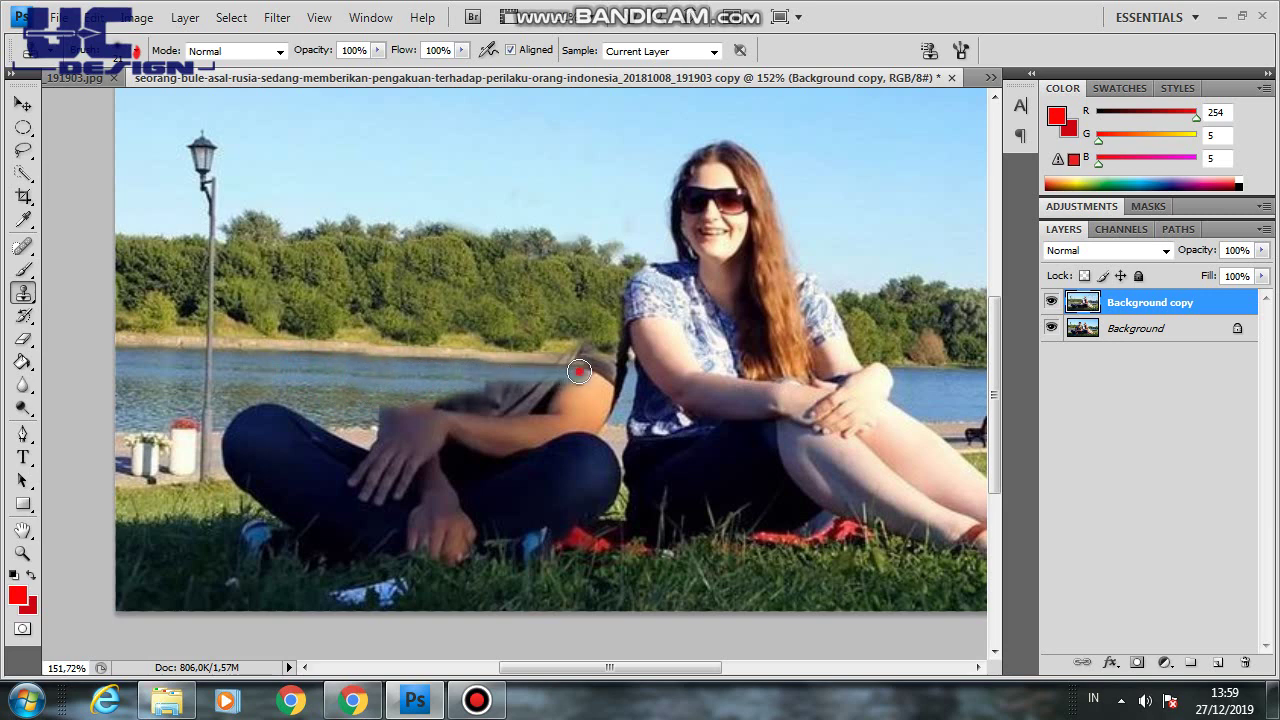
{"action": "left_click_drag", "start_coordinate": [579, 371], "coordinate": [613, 368]}
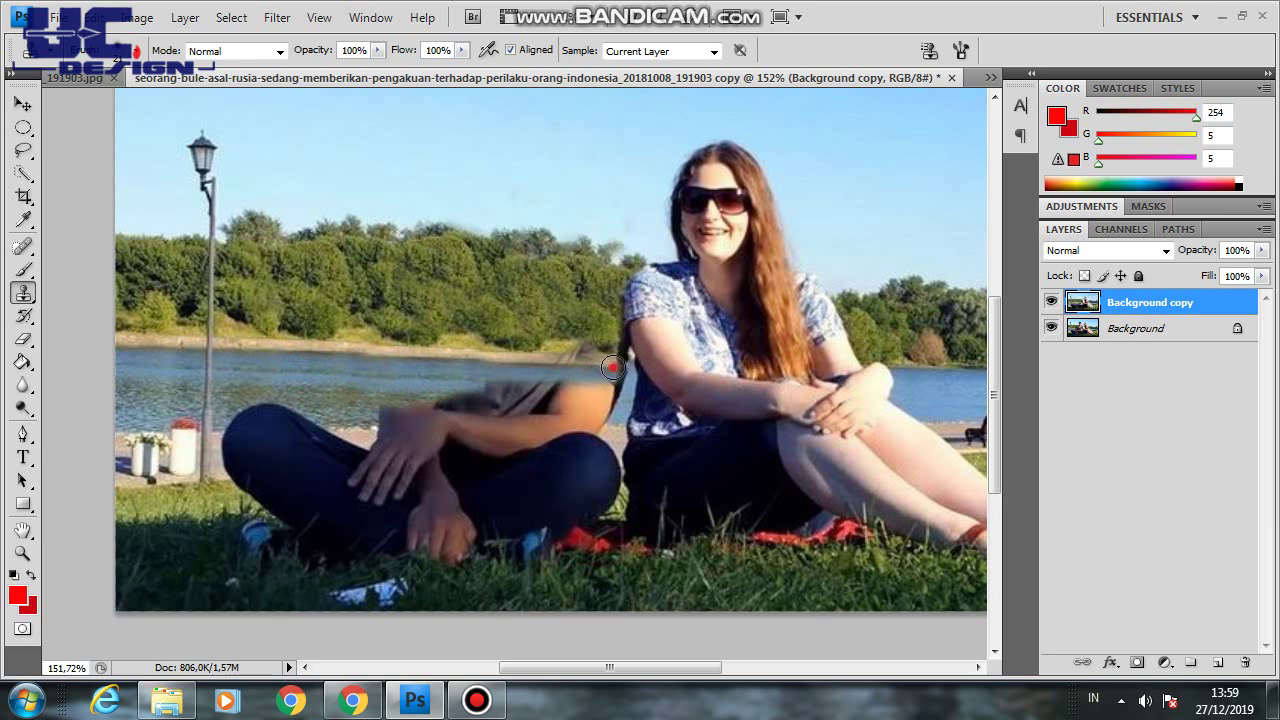
Cover the shirt remnant by her arm and extend water along the shoreline
{"action": "left_click", "coordinate": [613, 347]}
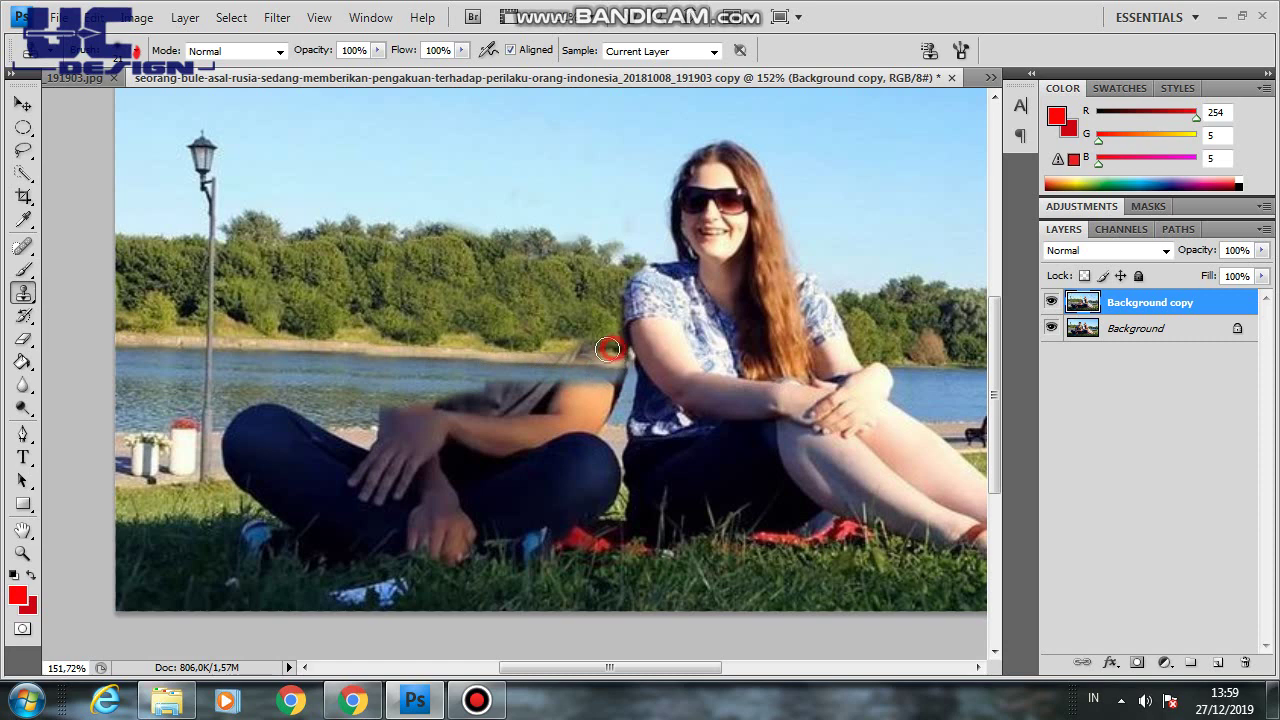
{"action": "left_click_drag", "start_coordinate": [608, 349], "coordinate": [558, 361]}
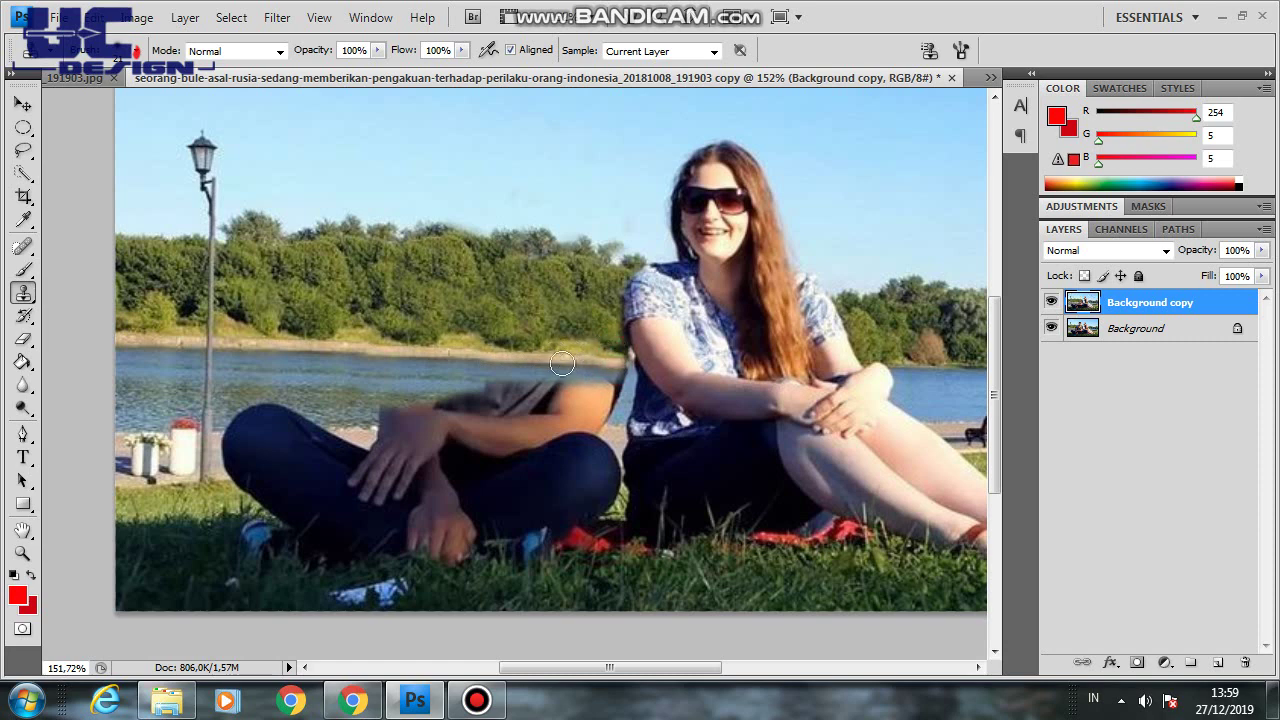
{"action": "left_click_drag", "start_coordinate": [436, 340], "coordinate": [505, 350]}
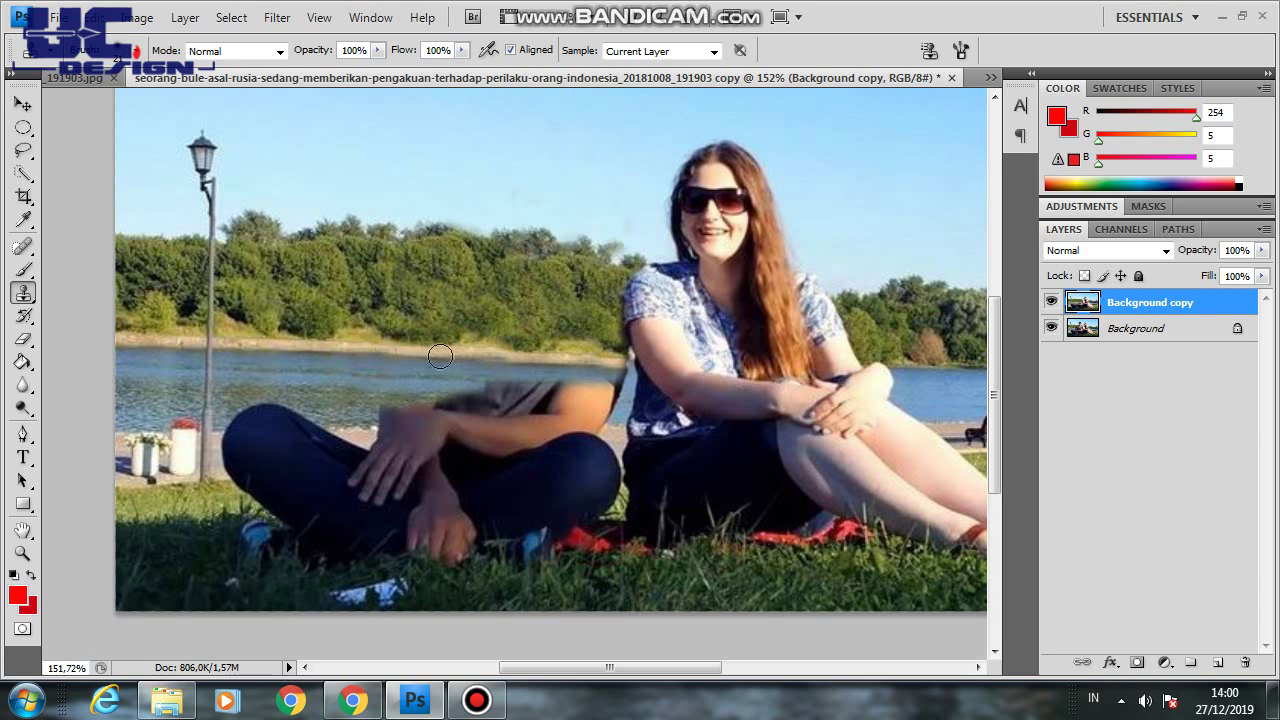
{"action": "mouse_move", "coordinate": [407, 409]}
{"action": "left_mouse_down"}
{"action": "mouse_move", "coordinate": [371, 392]}
{"action": "mouse_move", "coordinate": [500, 390]}
{"action": "left_mouse_up"}
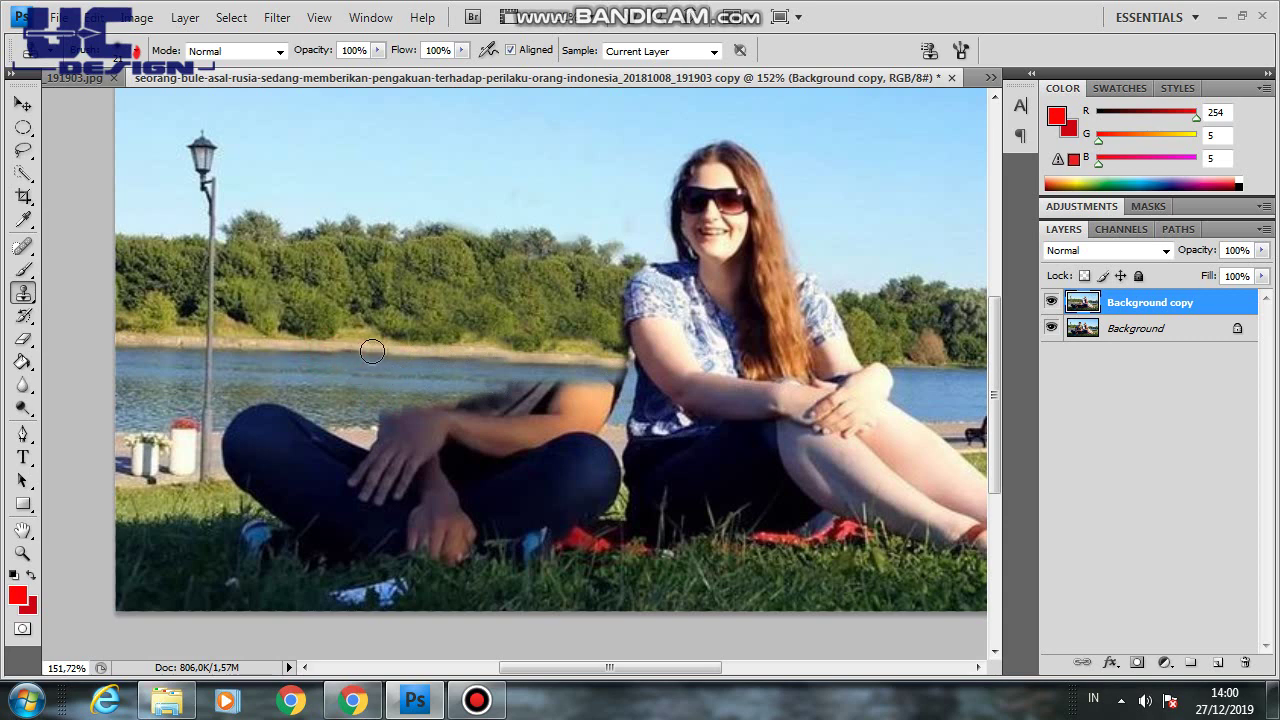
{"action": "left_click_drag", "start_coordinate": [383, 355], "coordinate": [613, 366]}
Clone grass over the man's lower hand, legs, foot and the white object
{"action": "scroll", "coordinate": [343, 385], "scroll_direction": "down", "scroll_amount": 2}
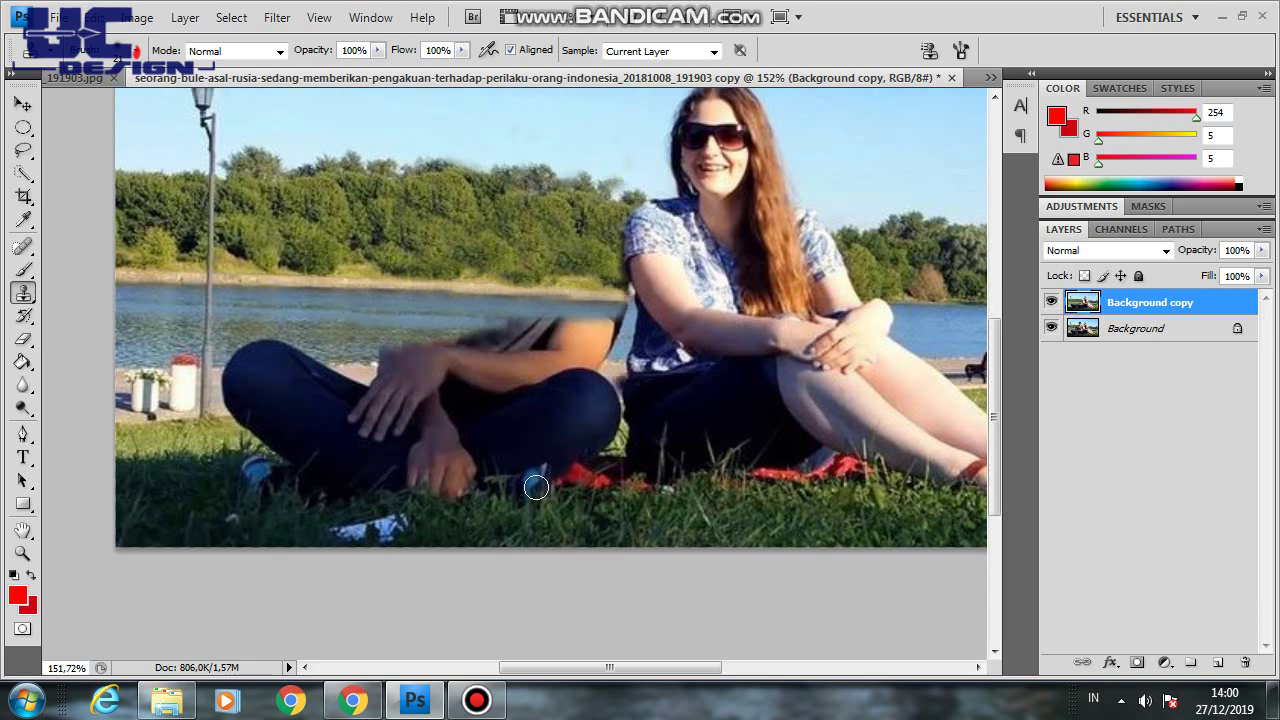
{"action": "left_click", "coordinate": [491, 522], "text": "alt"}
{"action": "left_click_drag", "start_coordinate": [480, 488], "coordinate": [545, 506]}
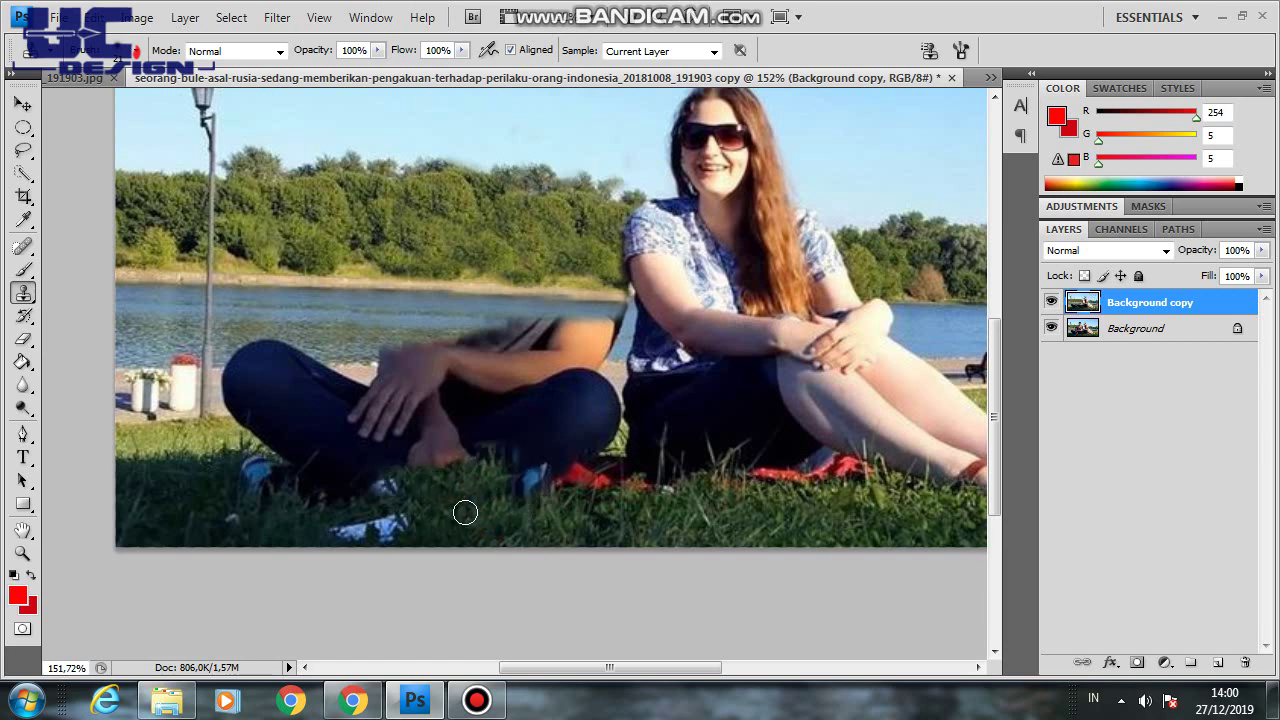
{"action": "mouse_move", "coordinate": [414, 520]}
{"action": "left_mouse_down"}
{"action": "mouse_move", "coordinate": [369, 486]}
{"action": "mouse_move", "coordinate": [403, 486]}
{"action": "left_mouse_up"}
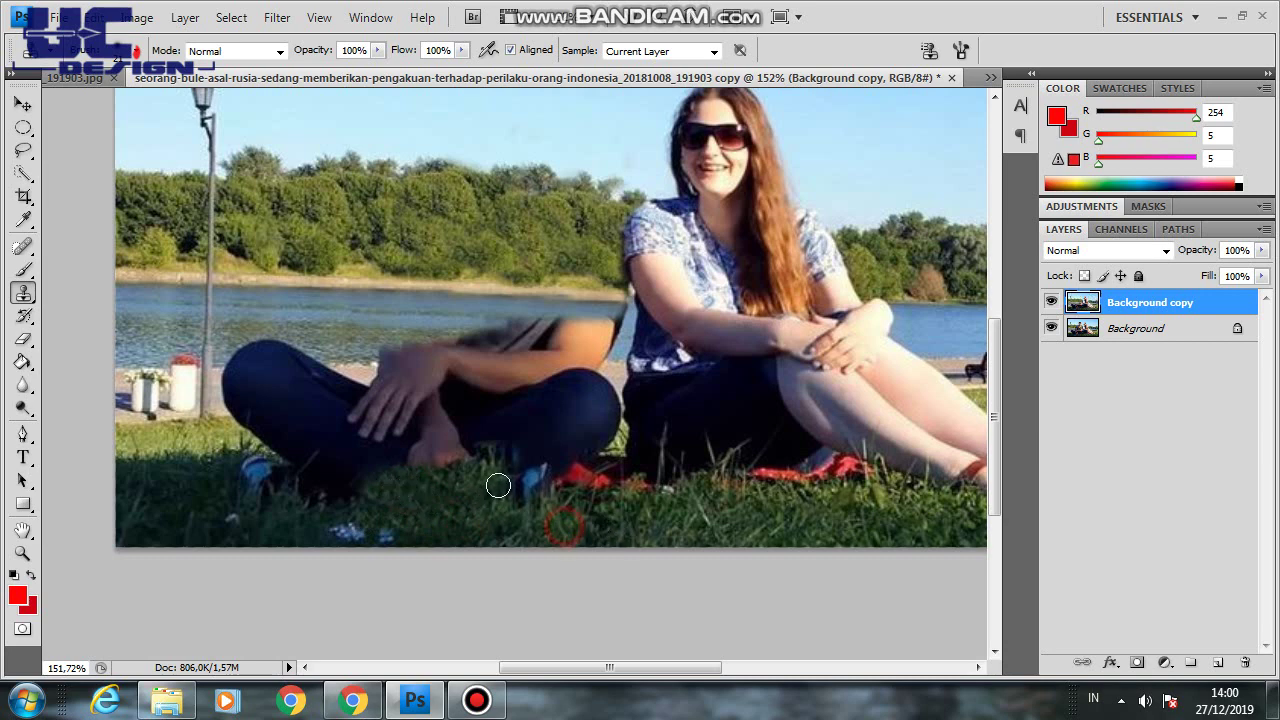
{"action": "left_click_drag", "start_coordinate": [498, 486], "coordinate": [420, 480]}
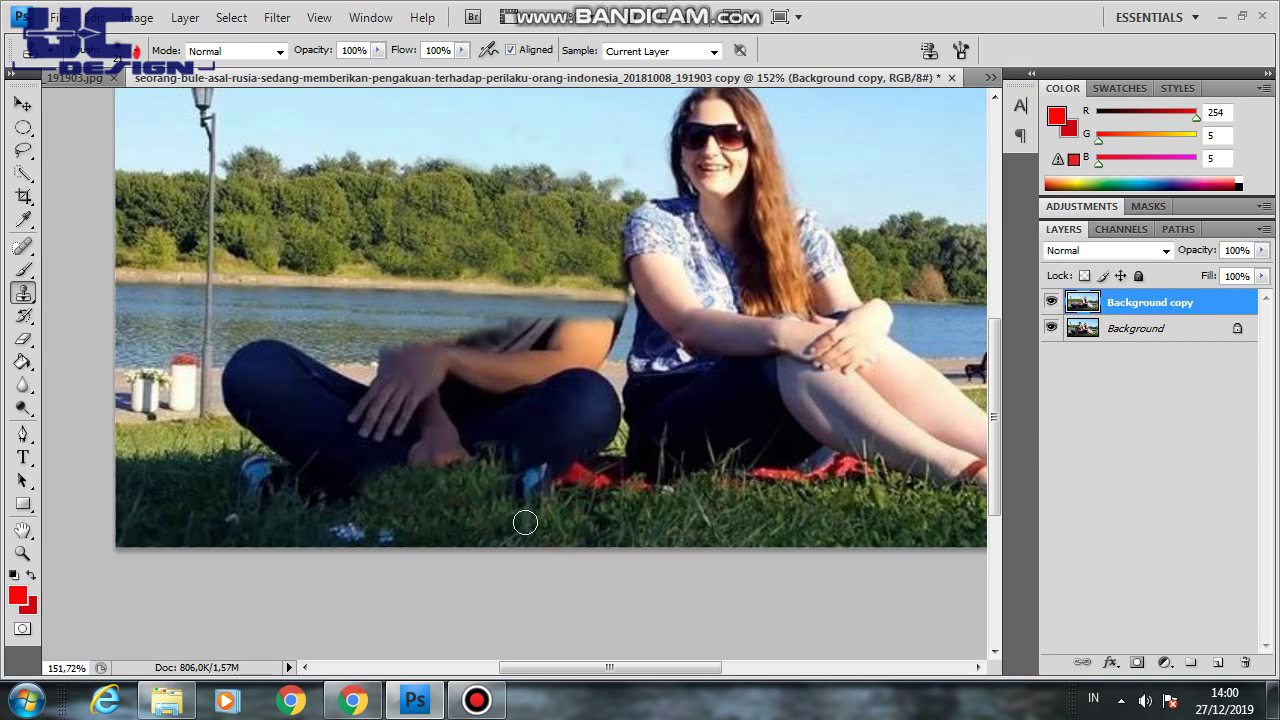
{"action": "left_click_drag", "start_coordinate": [493, 499], "coordinate": [431, 500]}
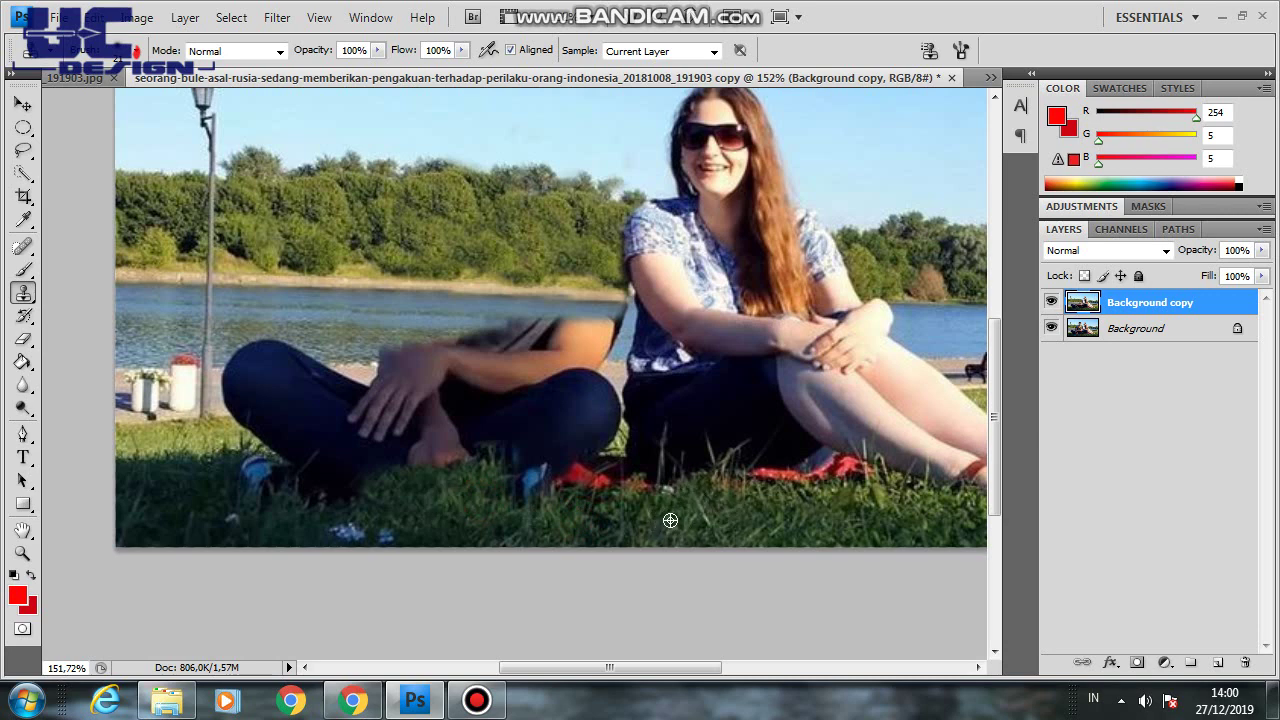
{"action": "left_click", "coordinate": [357, 369], "text": "alt"}
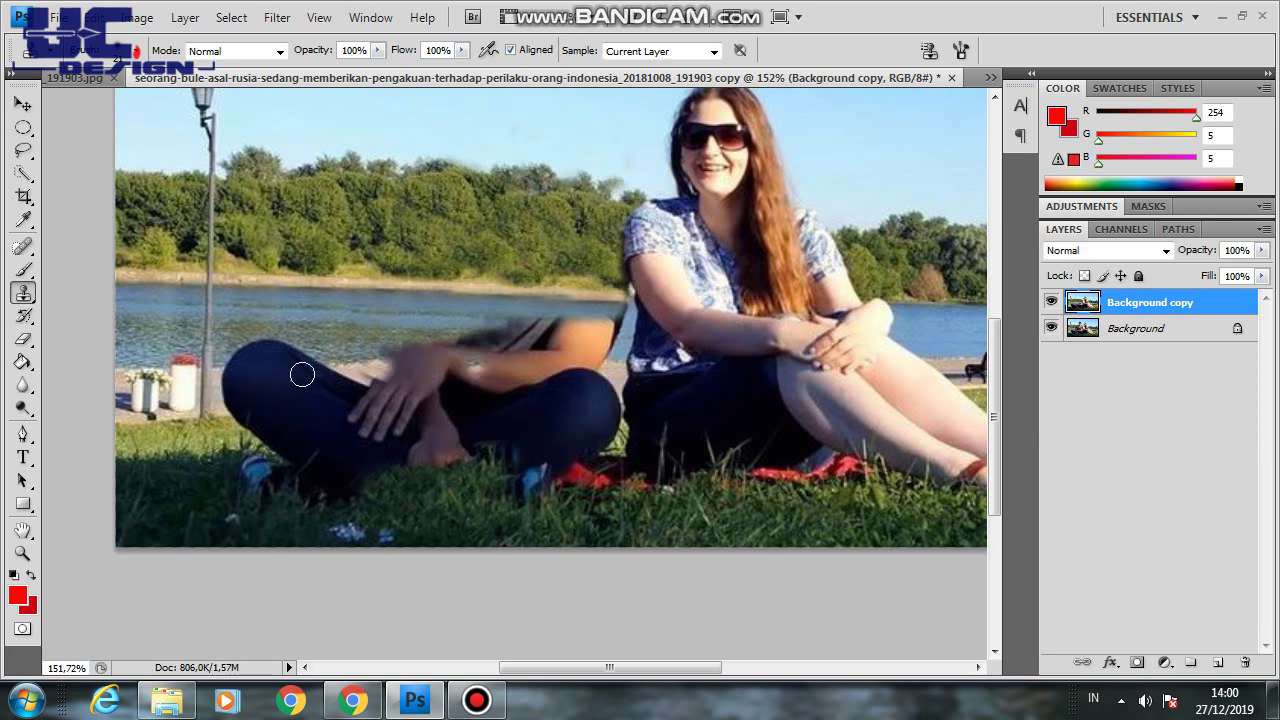
{"action": "left_click", "coordinate": [345, 426]}
Zoom in and lasso the man's raised thigh and hand beside the lamp post
{"action": "scroll", "coordinate": [219, 368], "scroll_direction": "up", "scroll_amount": 1, "text": "alt"}
{"action": "scroll", "coordinate": [230, 385], "scroll_direction": "up", "scroll_amount": 1, "text": "alt"}
{"action": "scroll", "coordinate": [245, 400], "scroll_direction": "up", "scroll_amount": 1, "text": "alt"}
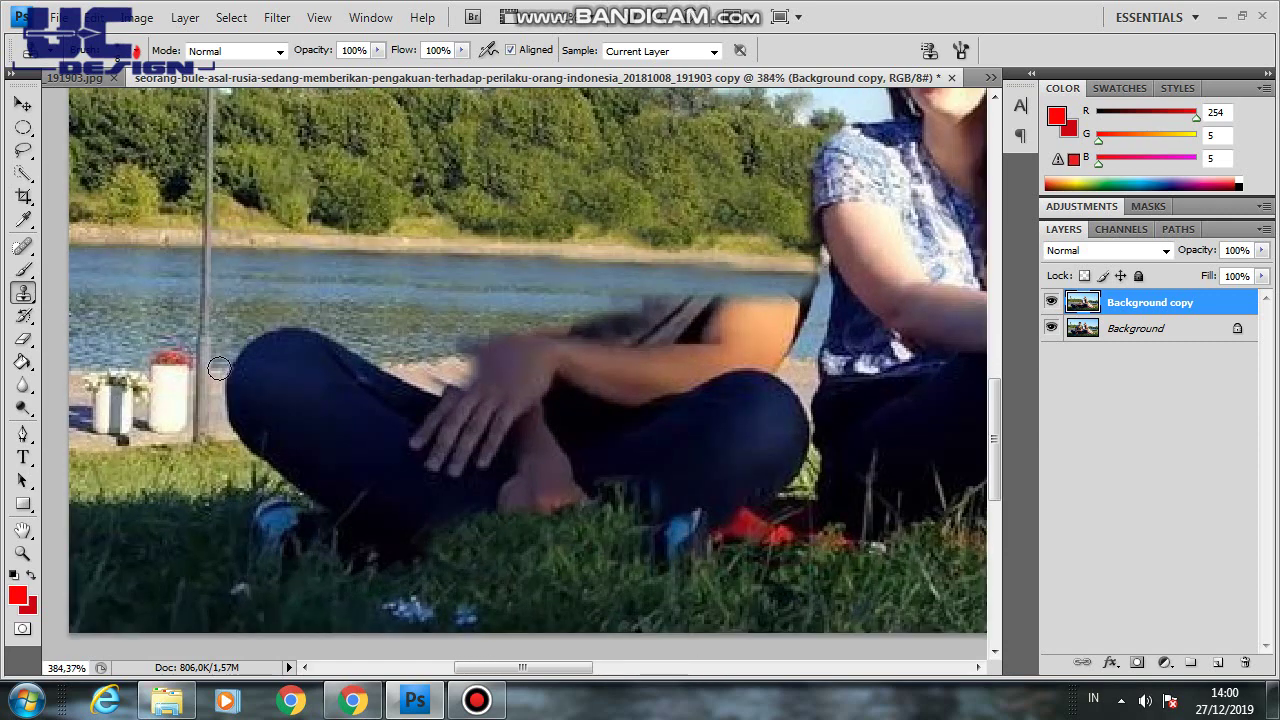
{"action": "scroll", "coordinate": [273, 441], "scroll_direction": "up", "scroll_amount": 1, "text": "alt"}
{"action": "left_click", "coordinate": [23, 150]}
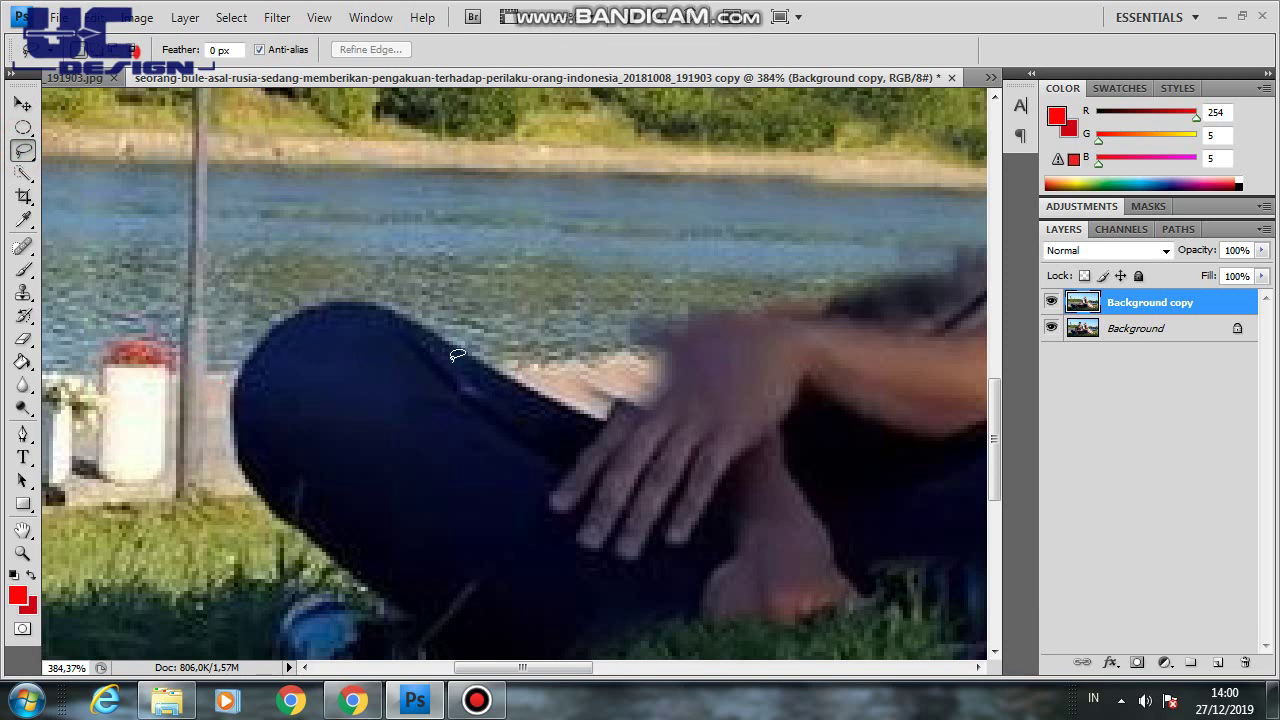
{"action": "left_click_drag", "start_coordinate": [208, 367], "coordinate": [305, 368]}
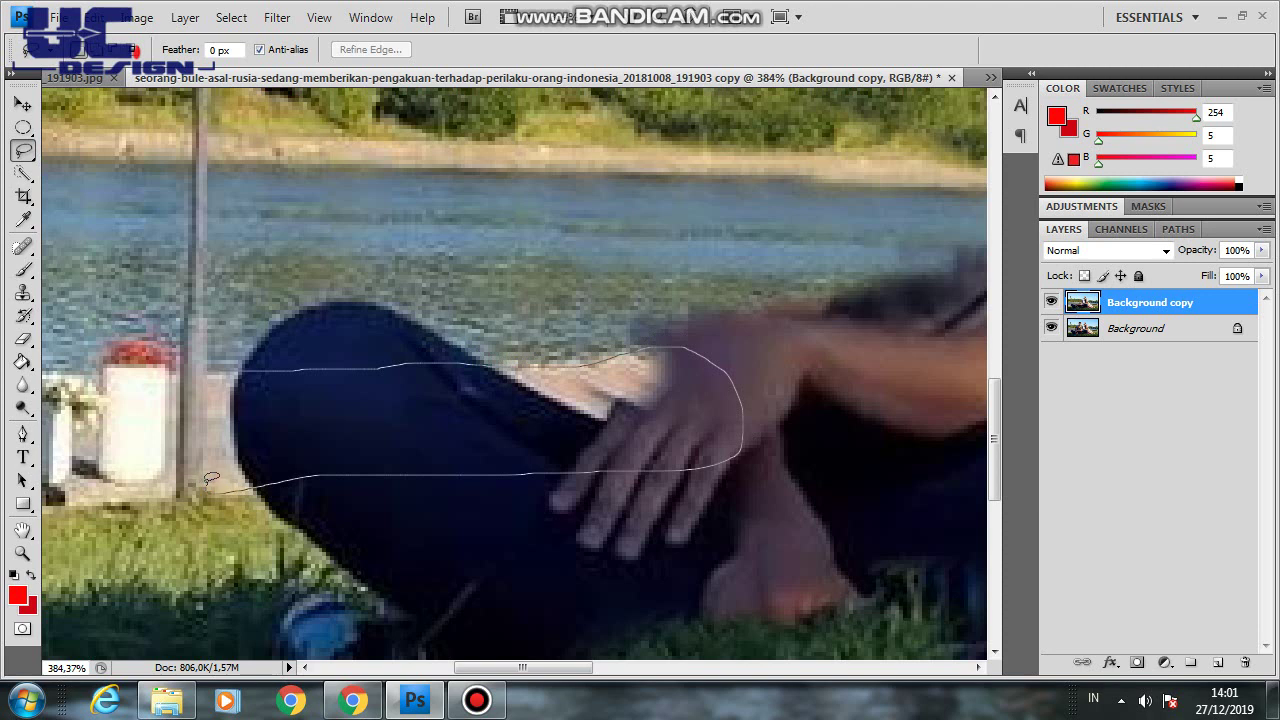
{"action": "left_click_drag", "start_coordinate": [210, 479], "coordinate": [208, 490]}
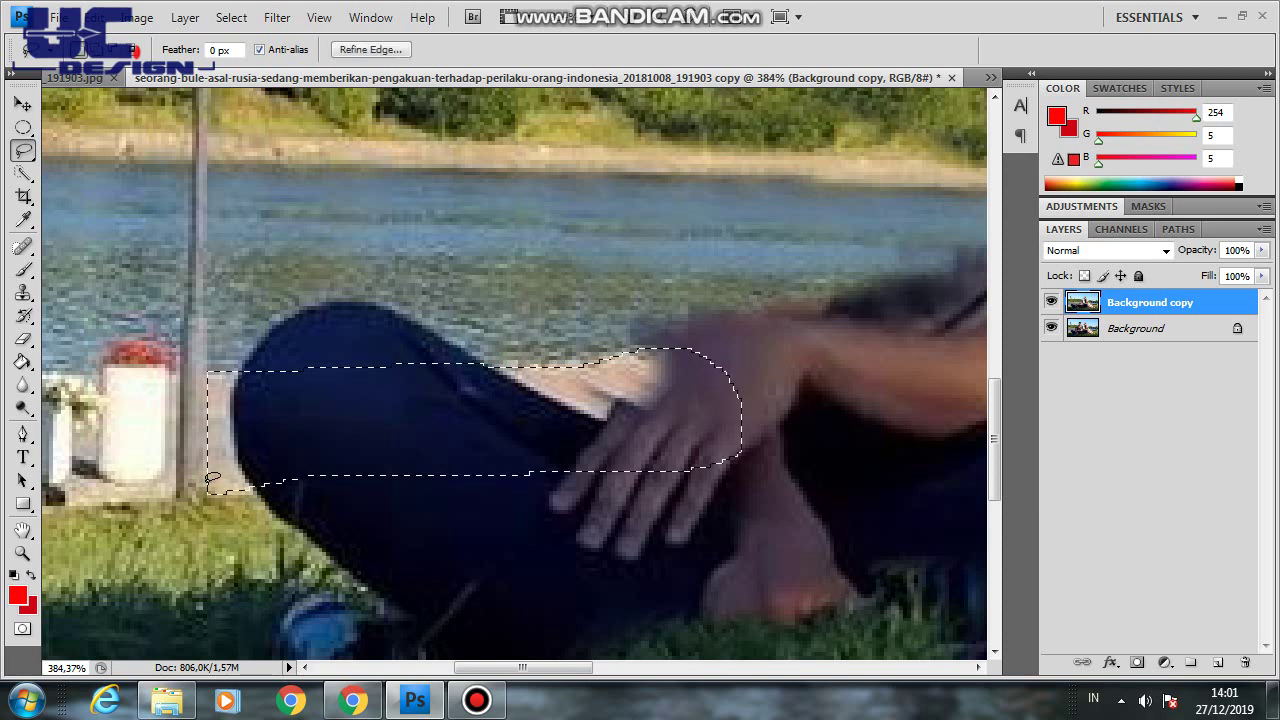
Pick the pale pavement colour and a 300 px soft brush
{"action": "left_click", "coordinate": [26, 271]}
{"action": "left_click", "coordinate": [224, 390], "text": "alt"}
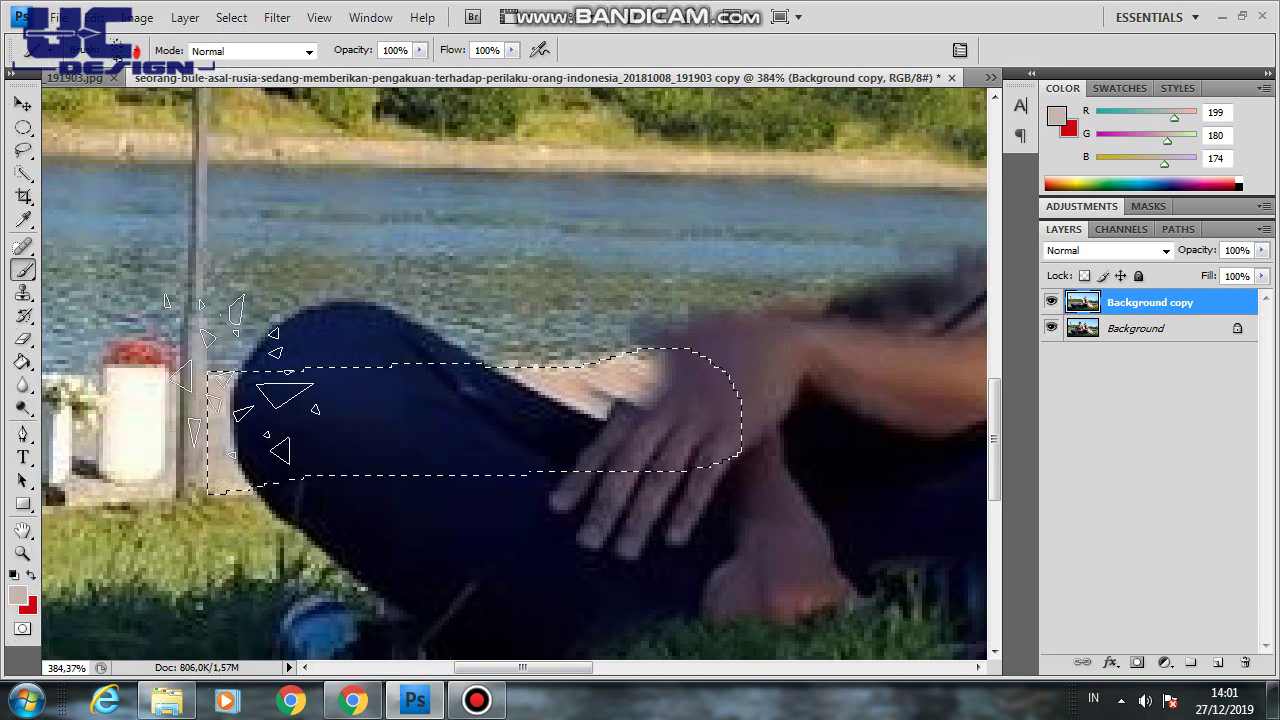
{"action": "left_click", "coordinate": [140, 51]}
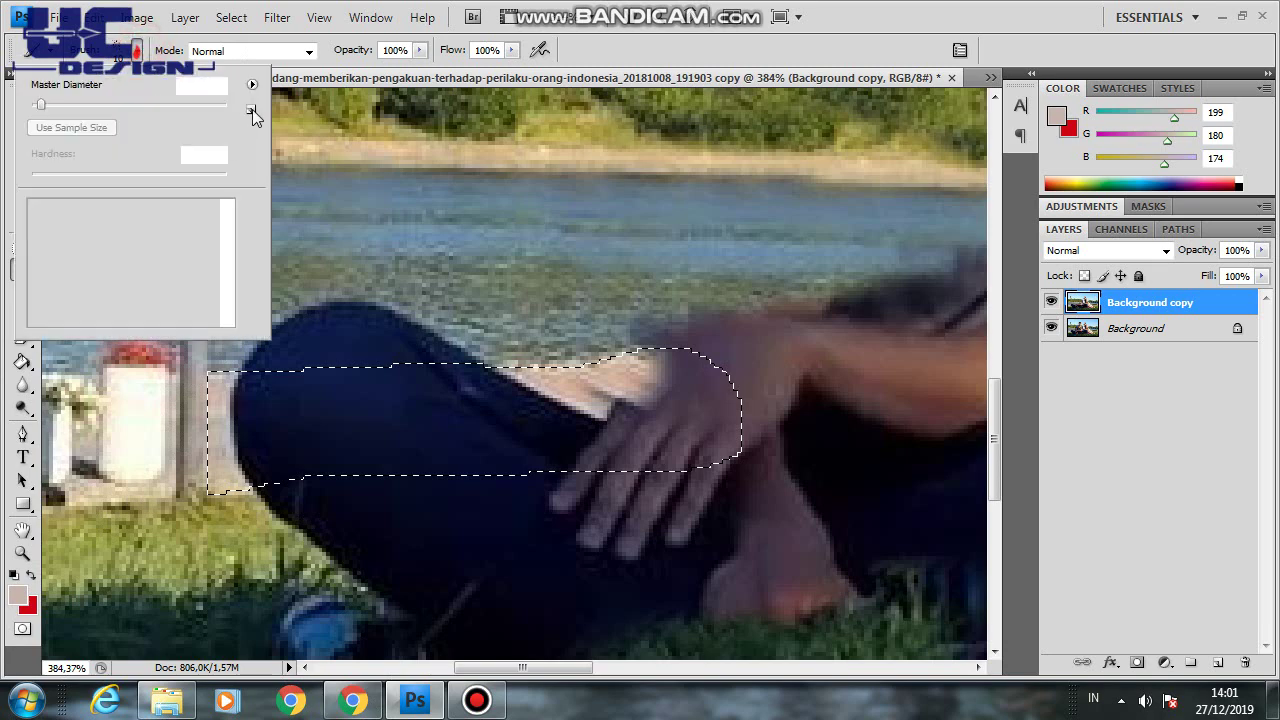
{"action": "left_click_drag", "start_coordinate": [227, 296], "coordinate": [228, 222]}
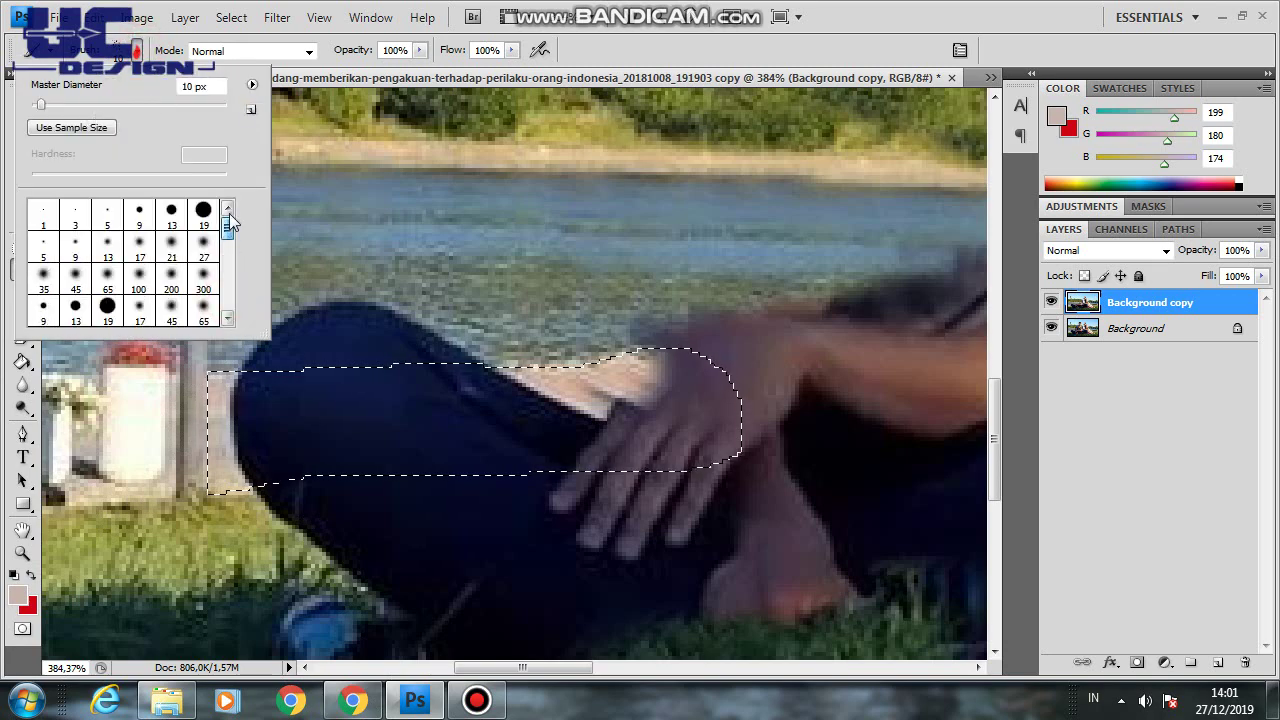
{"action": "left_click", "coordinate": [203, 290]}
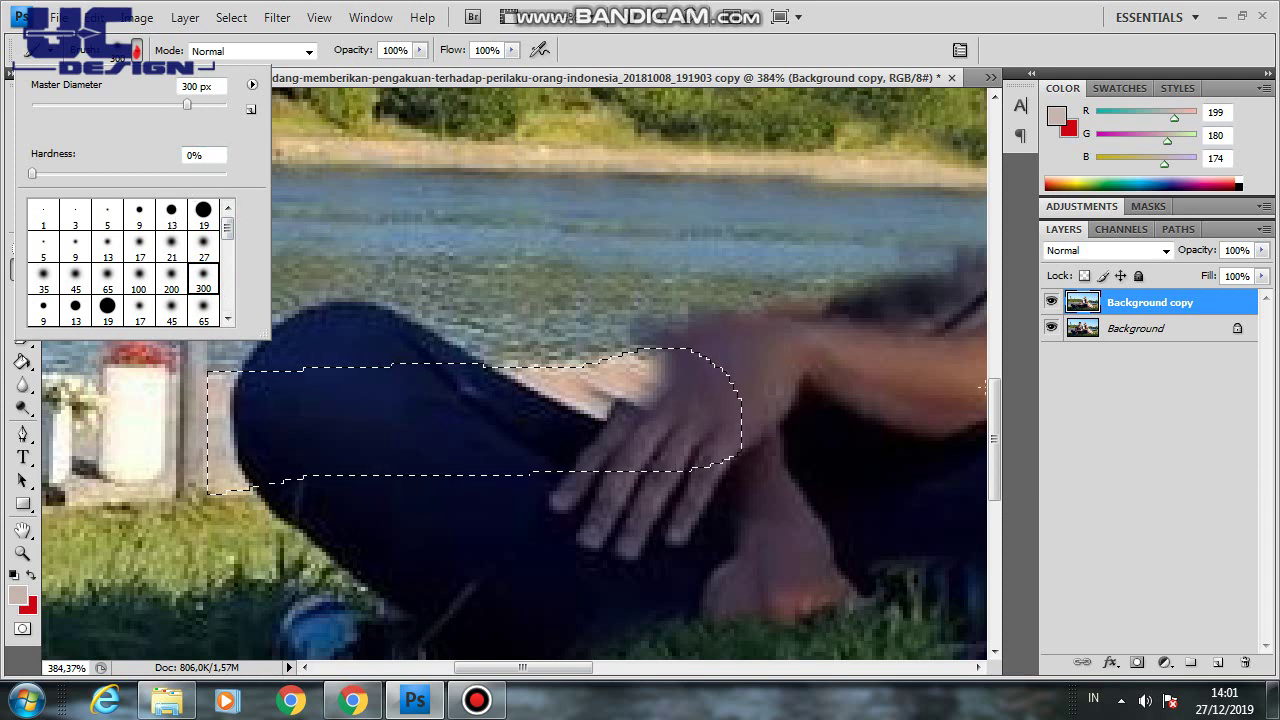
{"action": "left_click", "coordinate": [990, 406]}
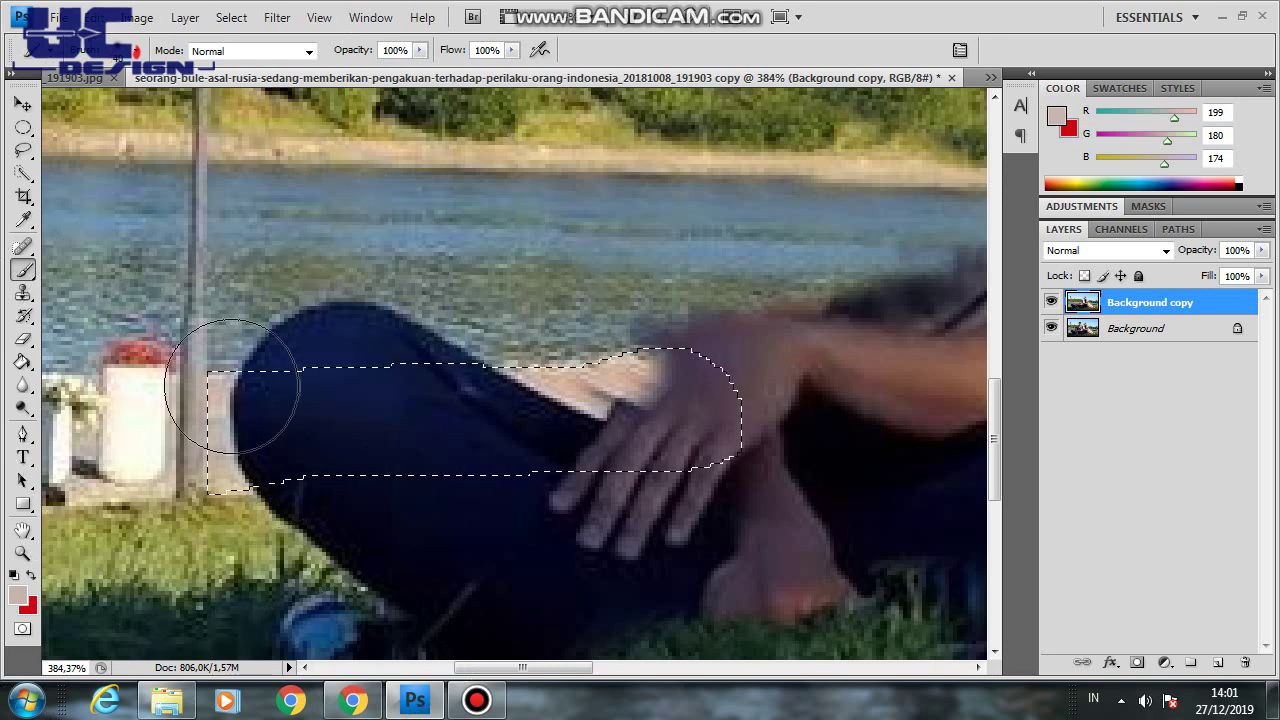
Paint pavement colour over the thigh's left end, deselect, and restore the lamp post edge
{"action": "key", "text": "bracketleft"}
{"action": "left_click_drag", "start_coordinate": [232, 386], "coordinate": [240, 435]}
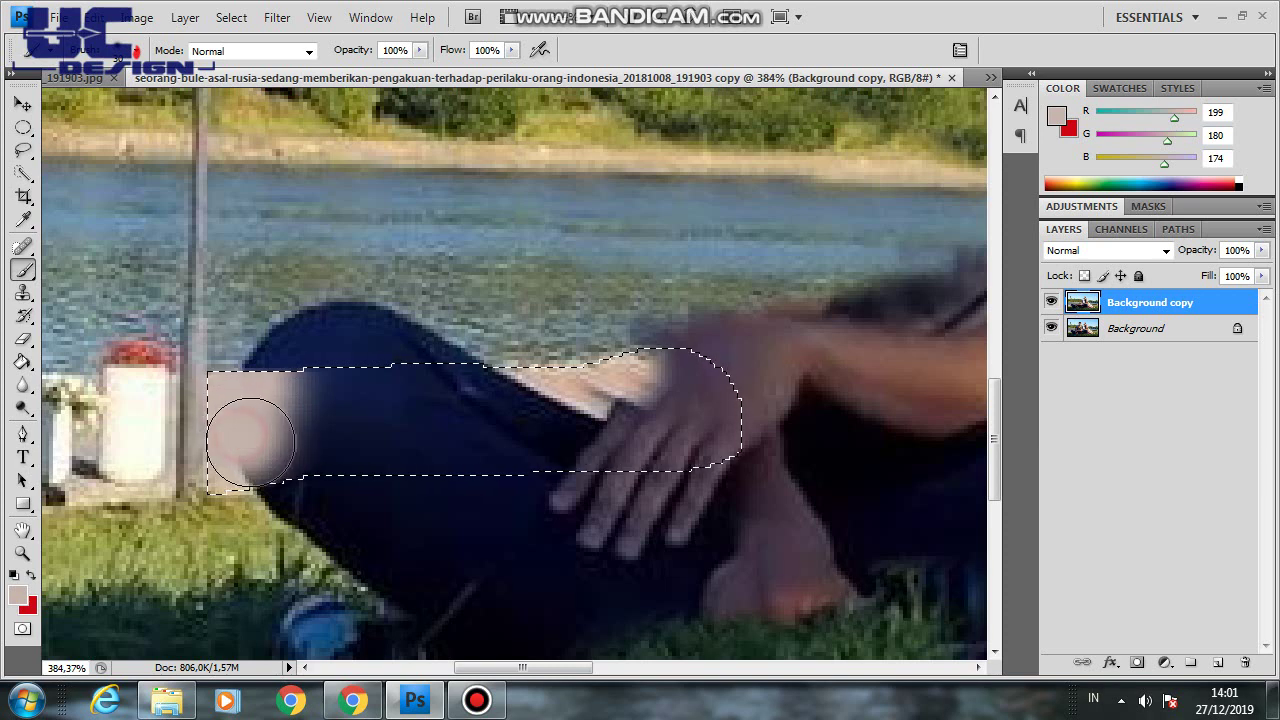
{"action": "mouse_move", "coordinate": [240, 435]}
{"action": "left_mouse_down"}
{"action": "mouse_move", "coordinate": [268, 452]}
{"action": "mouse_move", "coordinate": [300, 410]}
{"action": "left_mouse_up"}
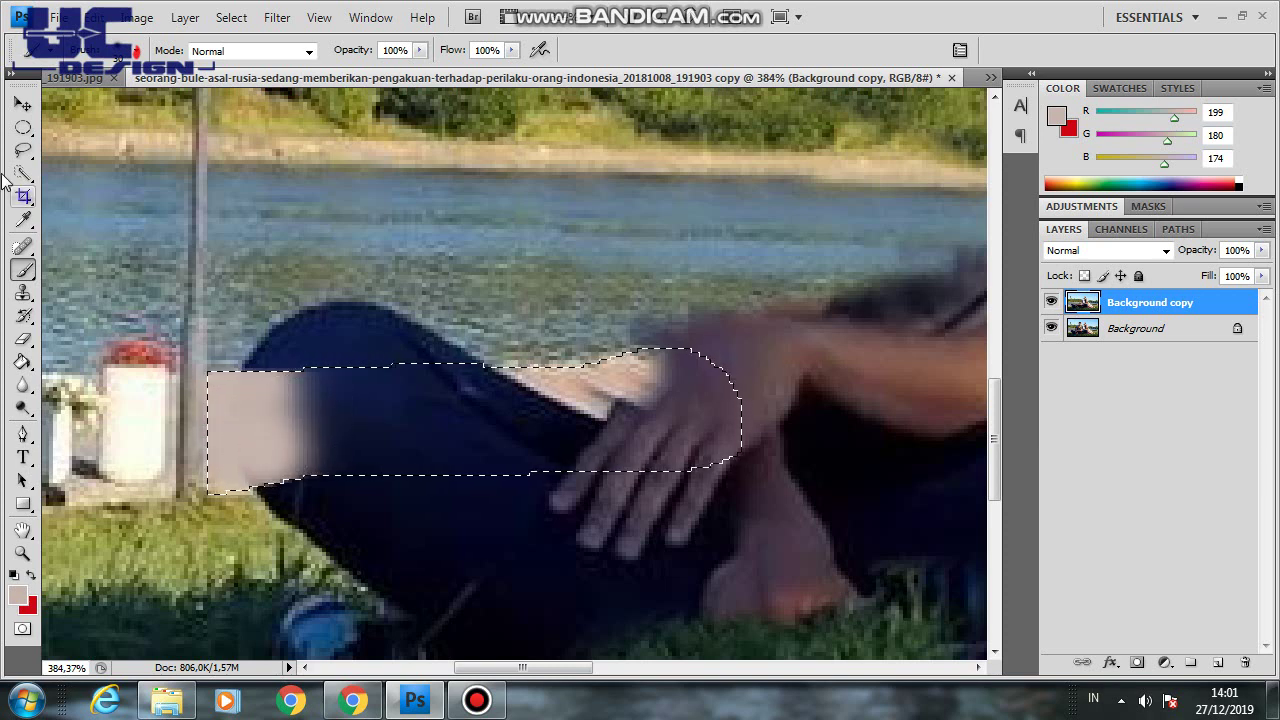
{"action": "left_click", "coordinate": [23, 130]}
{"action": "key", "text": "ctrl+d"}
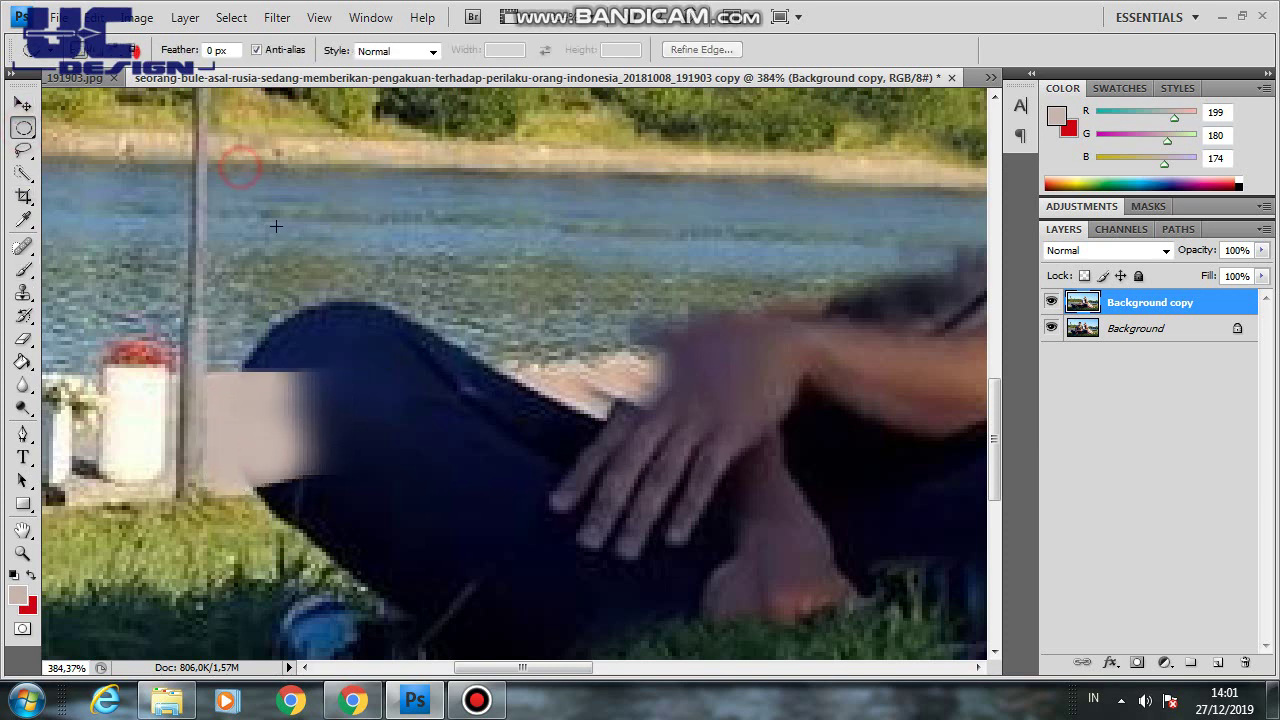
{"action": "left_click", "coordinate": [23, 316]}
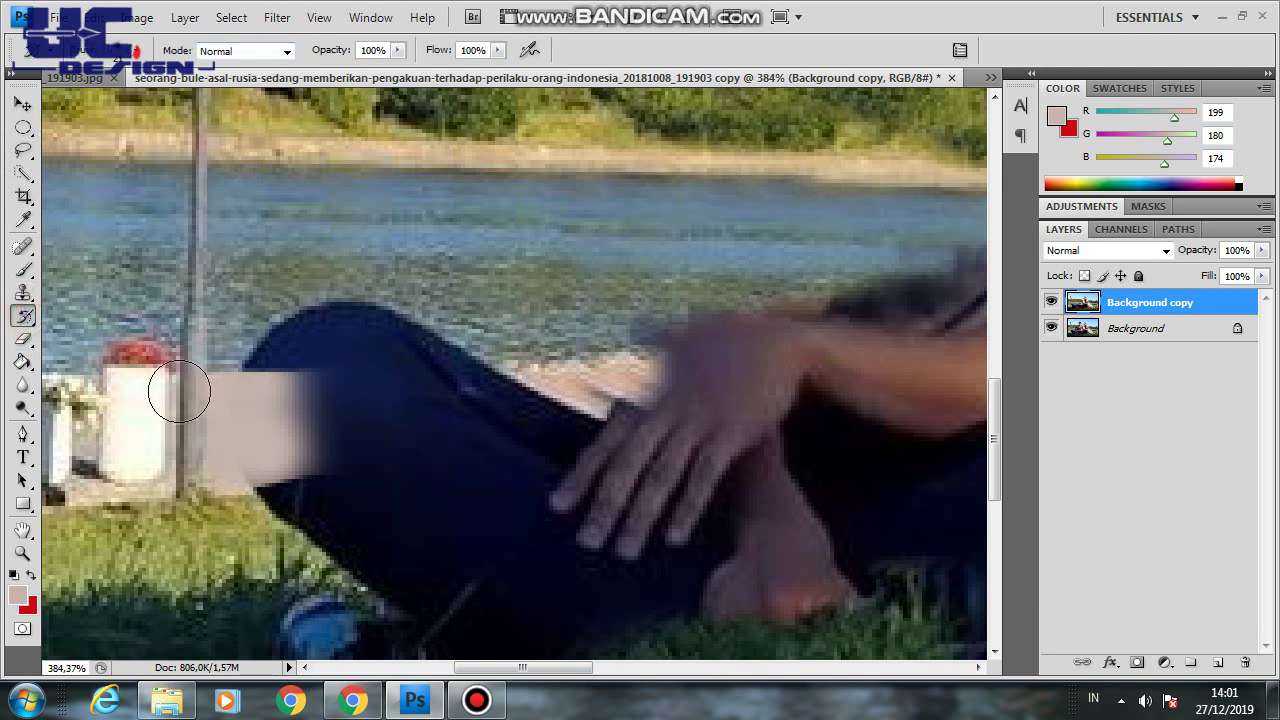
{"action": "mouse_move", "coordinate": [177, 380]}
{"action": "left_mouse_down"}
{"action": "mouse_move", "coordinate": [191, 391]}
{"action": "mouse_move", "coordinate": [179, 460]}
{"action": "mouse_move", "coordinate": [165, 365]}
{"action": "left_mouse_up"}
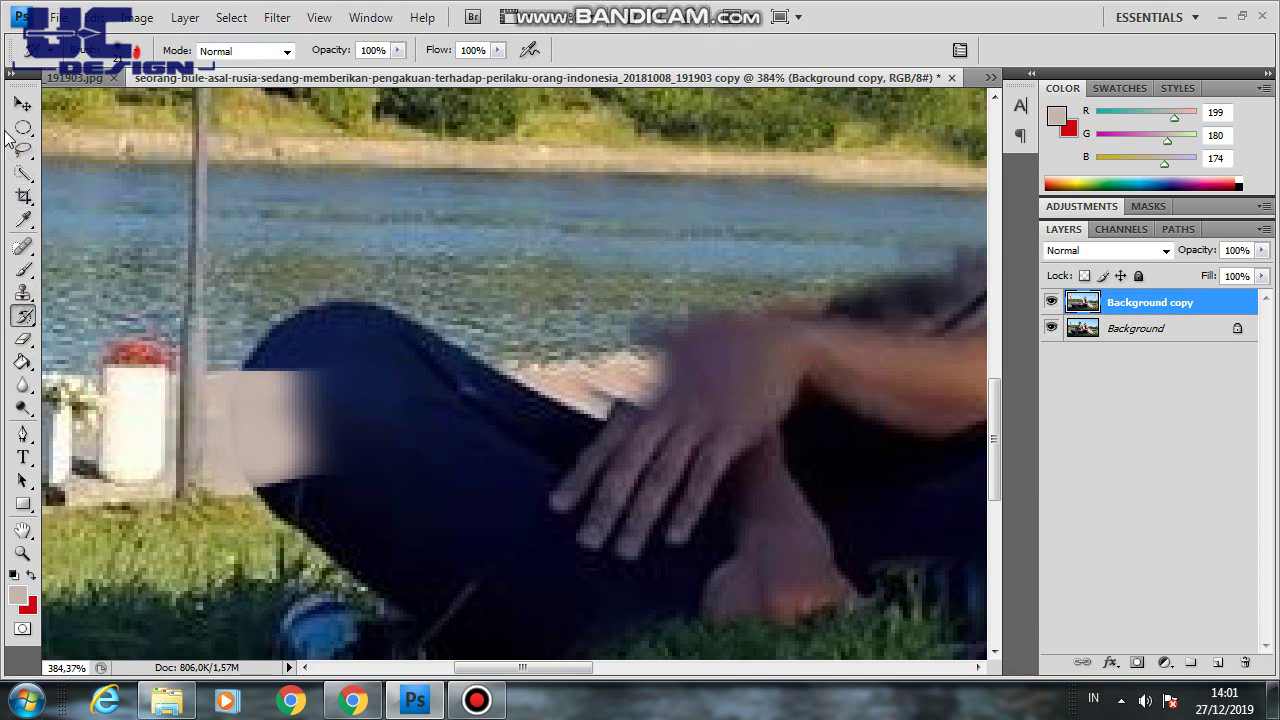
{"action": "left_click", "coordinate": [23, 292]}
Clone lake water over the top of the dark knee along its edge
{"action": "left_click", "coordinate": [531, 334], "text": "alt"}
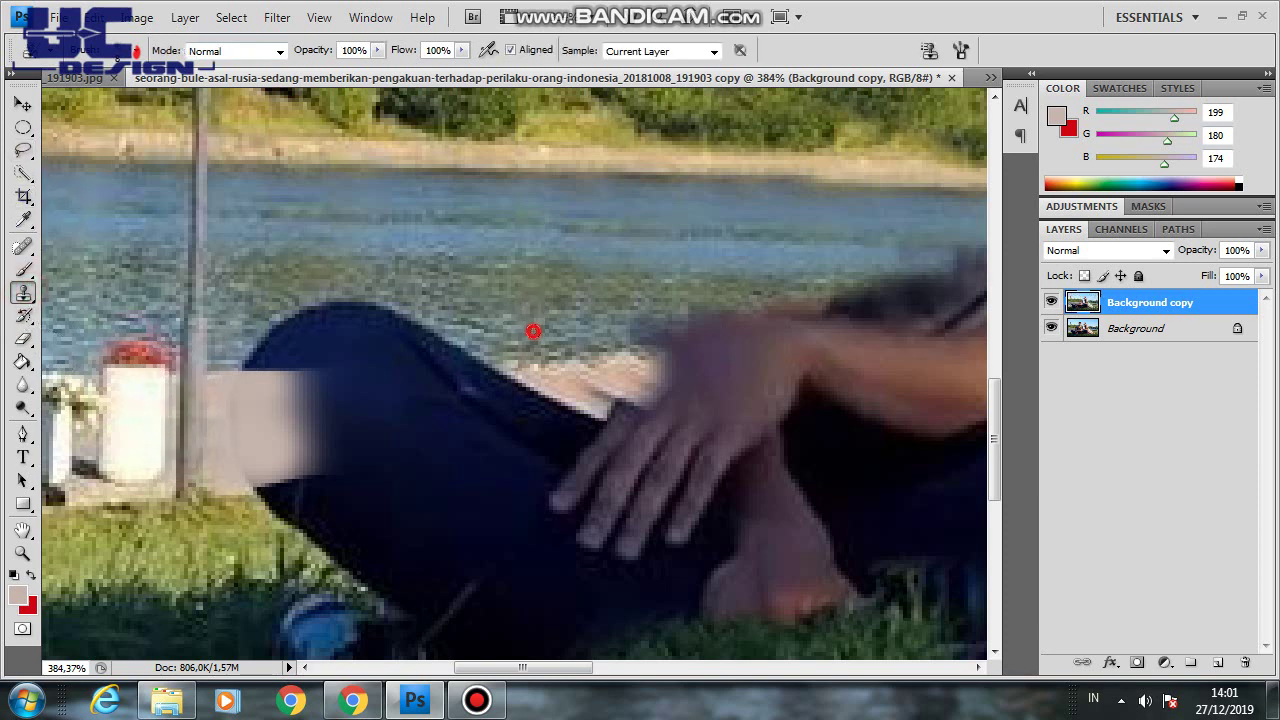
{"action": "left_click", "coordinate": [492, 330], "text": "alt"}
{"action": "mouse_move", "coordinate": [437, 328]}
{"action": "left_mouse_down"}
{"action": "mouse_move", "coordinate": [296, 305]}
{"action": "mouse_move", "coordinate": [250, 320]}
{"action": "left_mouse_up"}
{"action": "left_click", "coordinate": [380, 277], "text": "alt"}
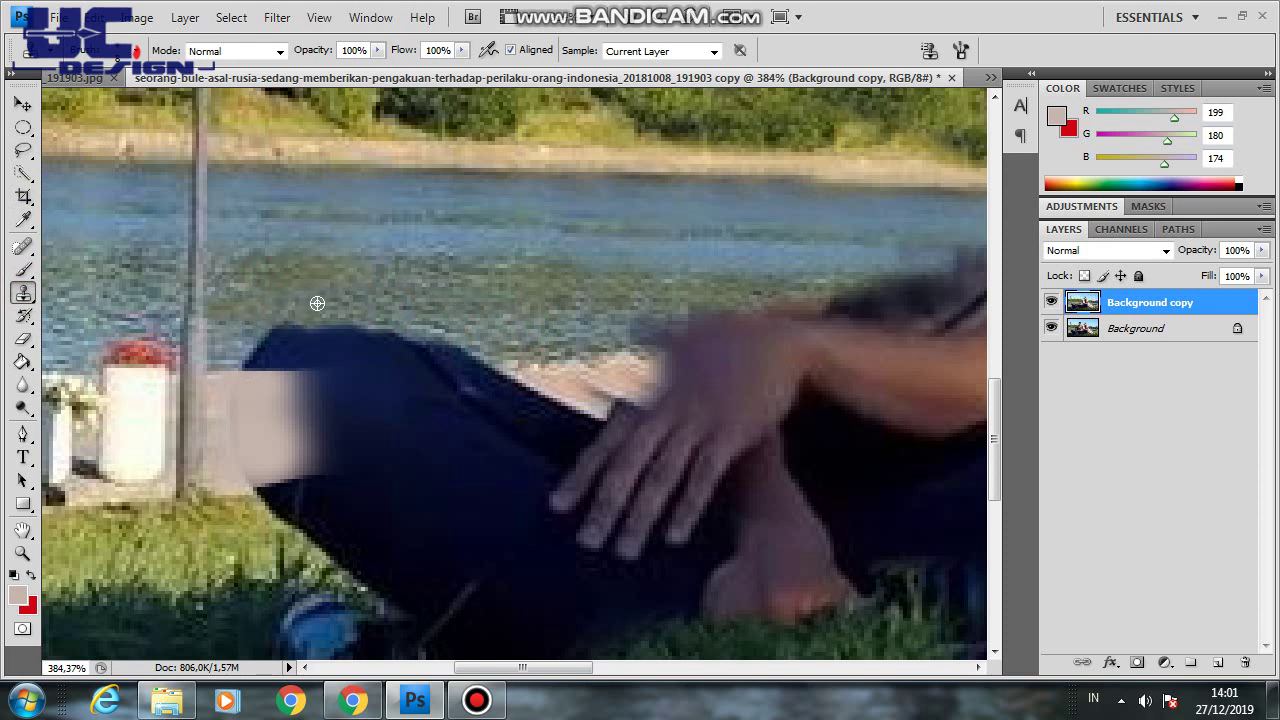
{"action": "mouse_move", "coordinate": [308, 318]}
{"action": "left_mouse_down"}
{"action": "mouse_move", "coordinate": [445, 321]}
{"action": "mouse_move", "coordinate": [342, 351]}
{"action": "left_mouse_up"}
{"action": "left_click", "coordinate": [555, 340], "text": "alt"}
{"action": "left_click_drag", "start_coordinate": [429, 334], "coordinate": [321, 336]}
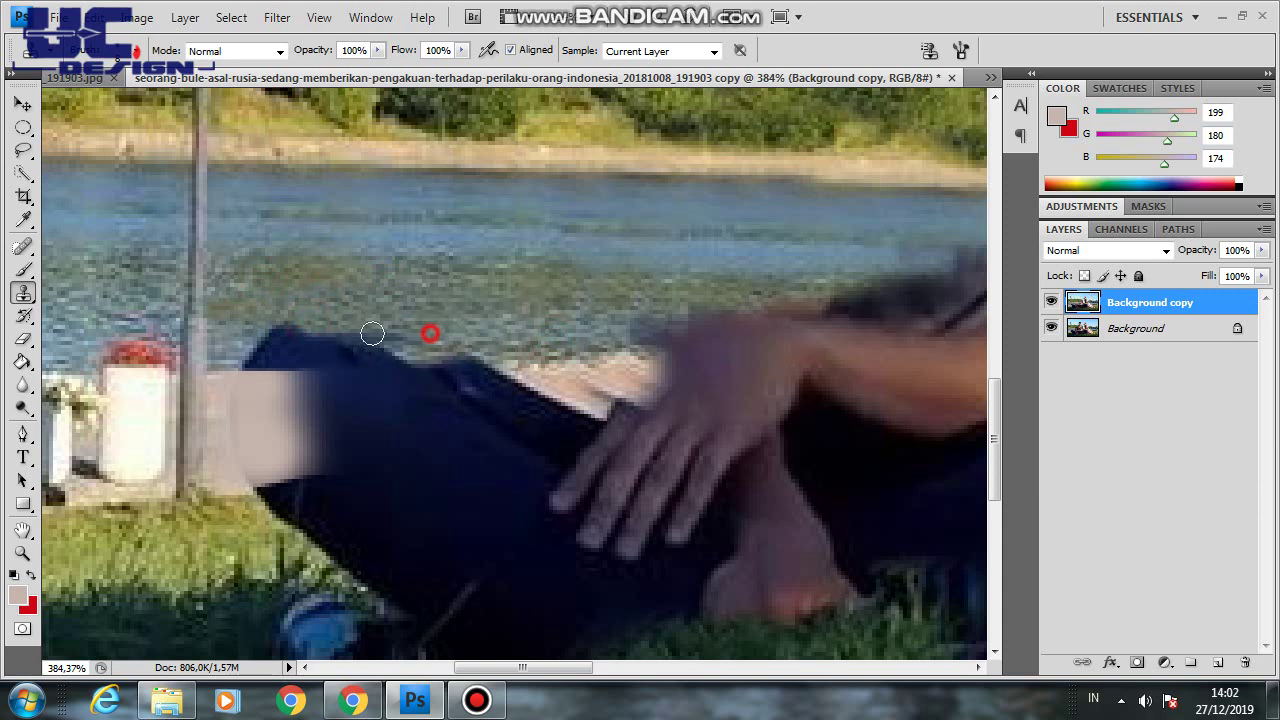
Cover the knee's top-left bump with water and paint water across its whole top
{"action": "left_click", "coordinate": [240, 332], "text": "alt"}
{"action": "left_click_drag", "start_coordinate": [223, 337], "coordinate": [221, 348]}
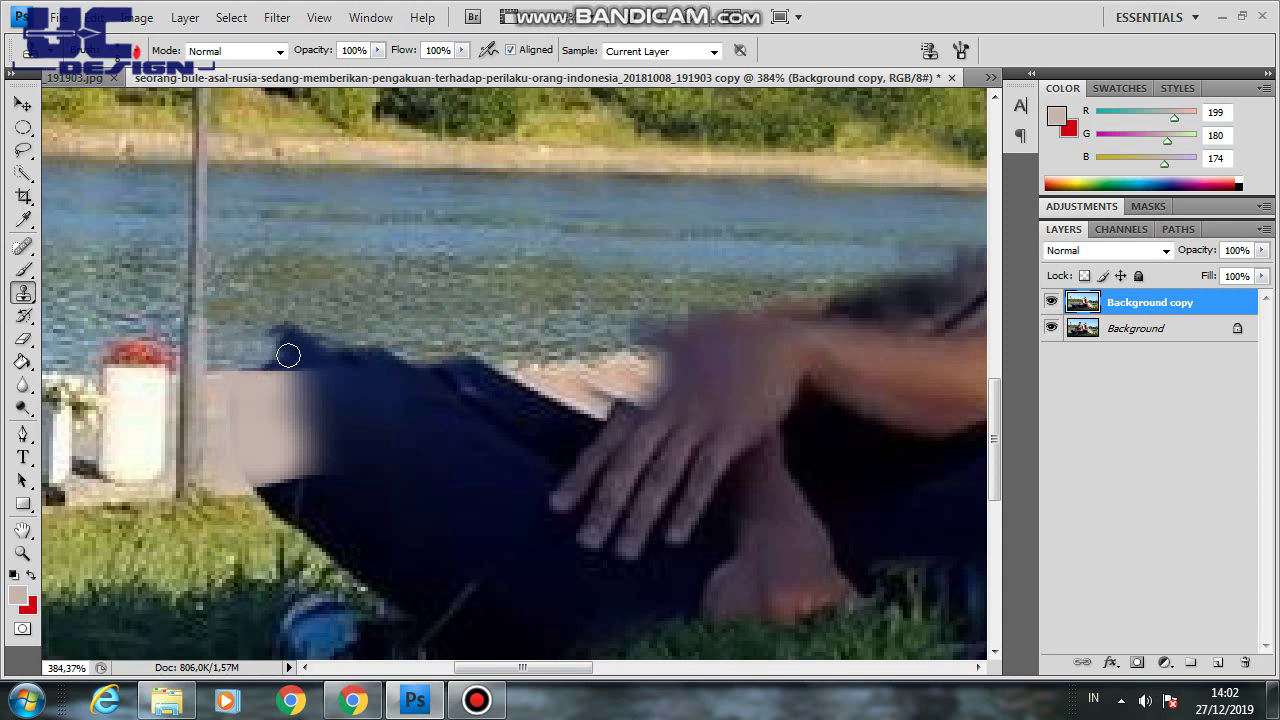
{"action": "left_click", "coordinate": [248, 349]}
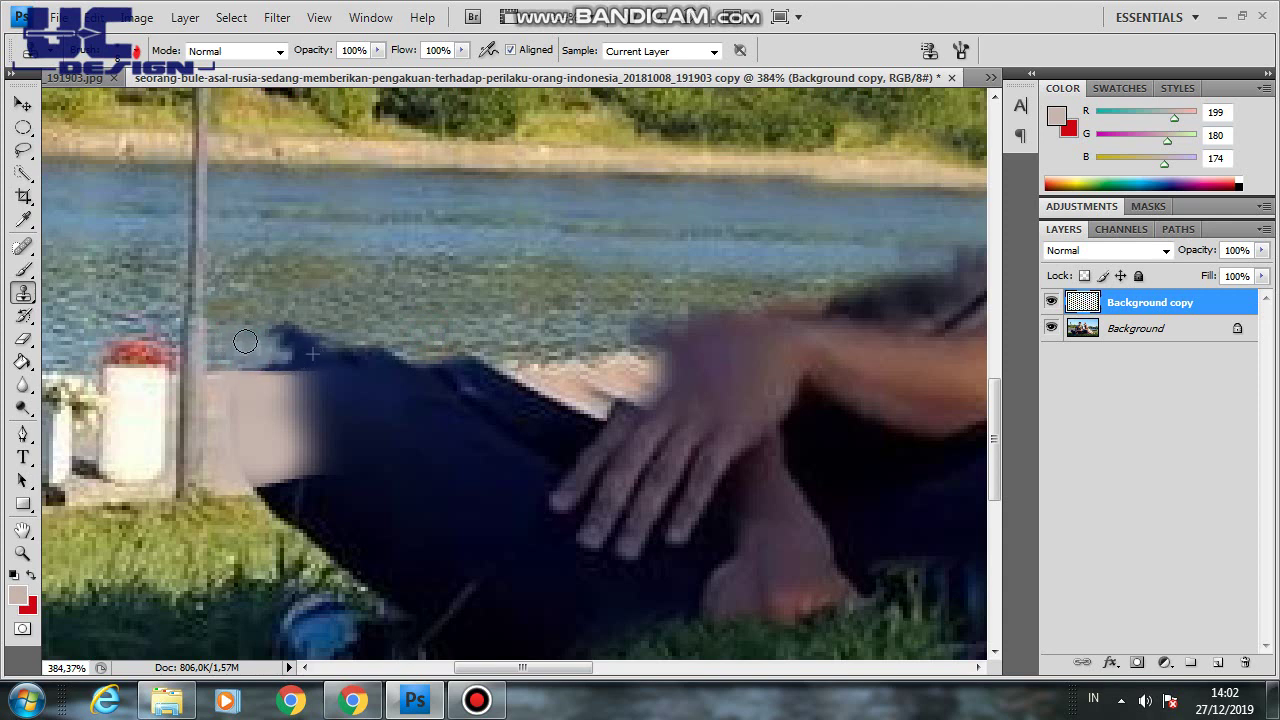
{"action": "left_click", "coordinate": [237, 343]}
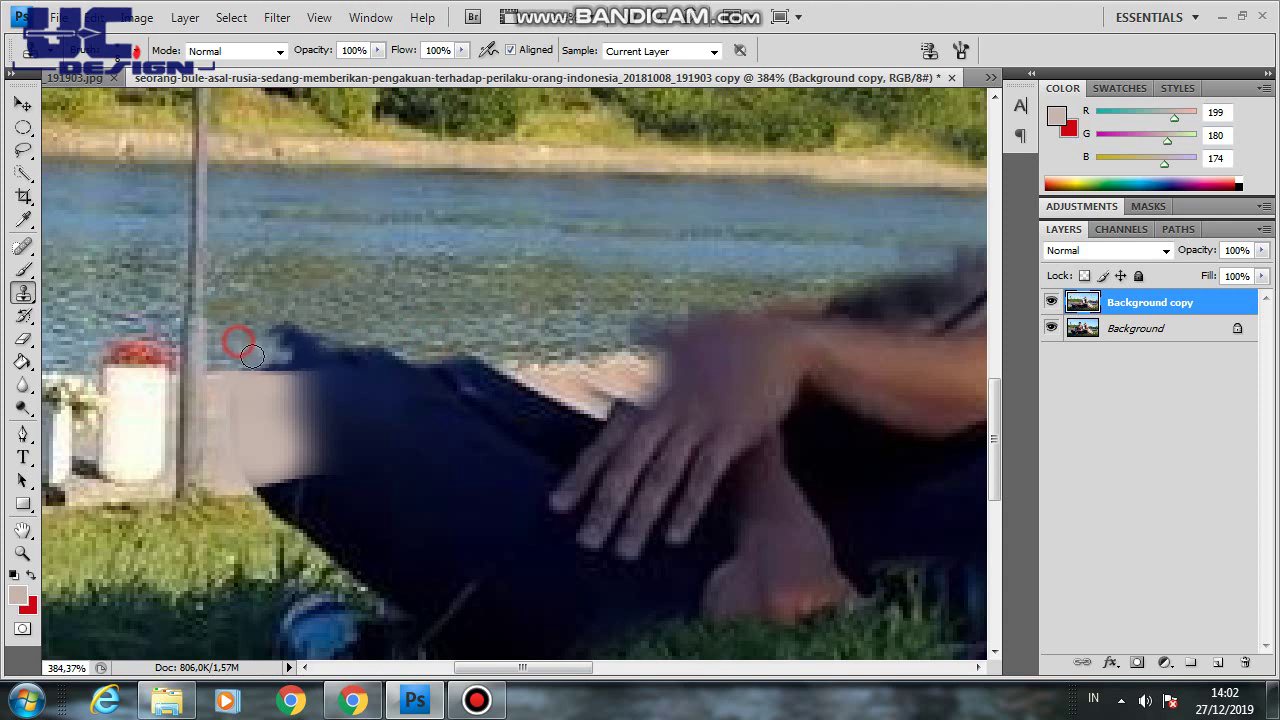
{"action": "left_click", "coordinate": [322, 340]}
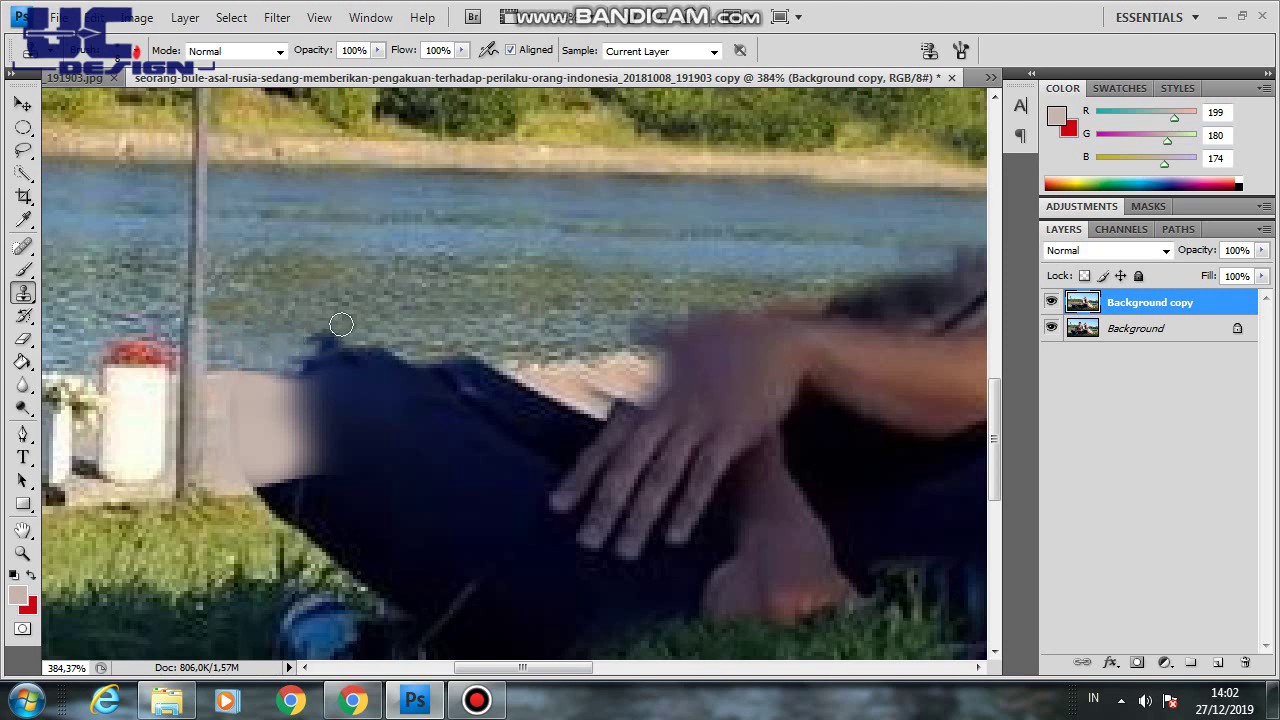
{"action": "mouse_move", "coordinate": [344, 343]}
{"action": "left_mouse_down"}
{"action": "mouse_move", "coordinate": [316, 344]}
{"action": "mouse_move", "coordinate": [566, 345]}
{"action": "mouse_move", "coordinate": [715, 322]}
{"action": "mouse_move", "coordinate": [663, 319]}
{"action": "left_mouse_up"}
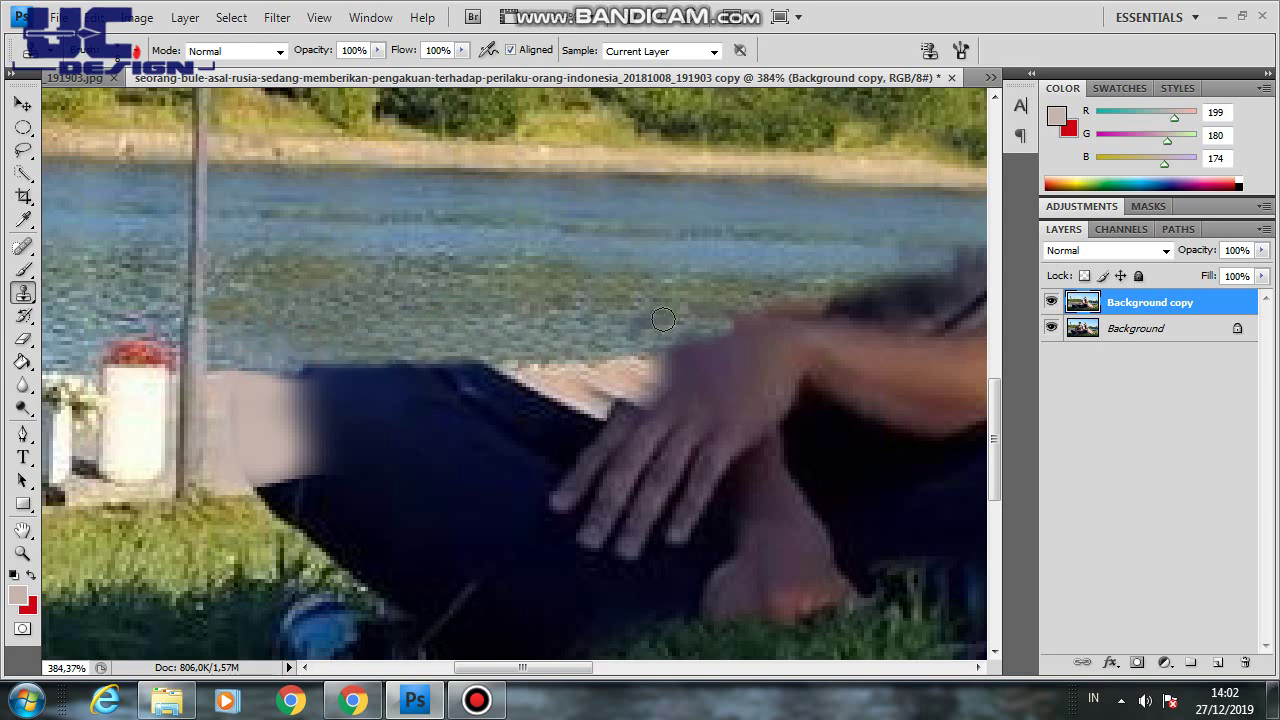
{"action": "scroll", "coordinate": [595, 188], "scroll_direction": "down", "scroll_amount": 3, "text": "alt"}
Zoom out and clone lake water across the man's arm beside the woman
{"action": "scroll", "coordinate": [578, 232], "scroll_direction": "down", "scroll_amount": 2, "text": "alt"}
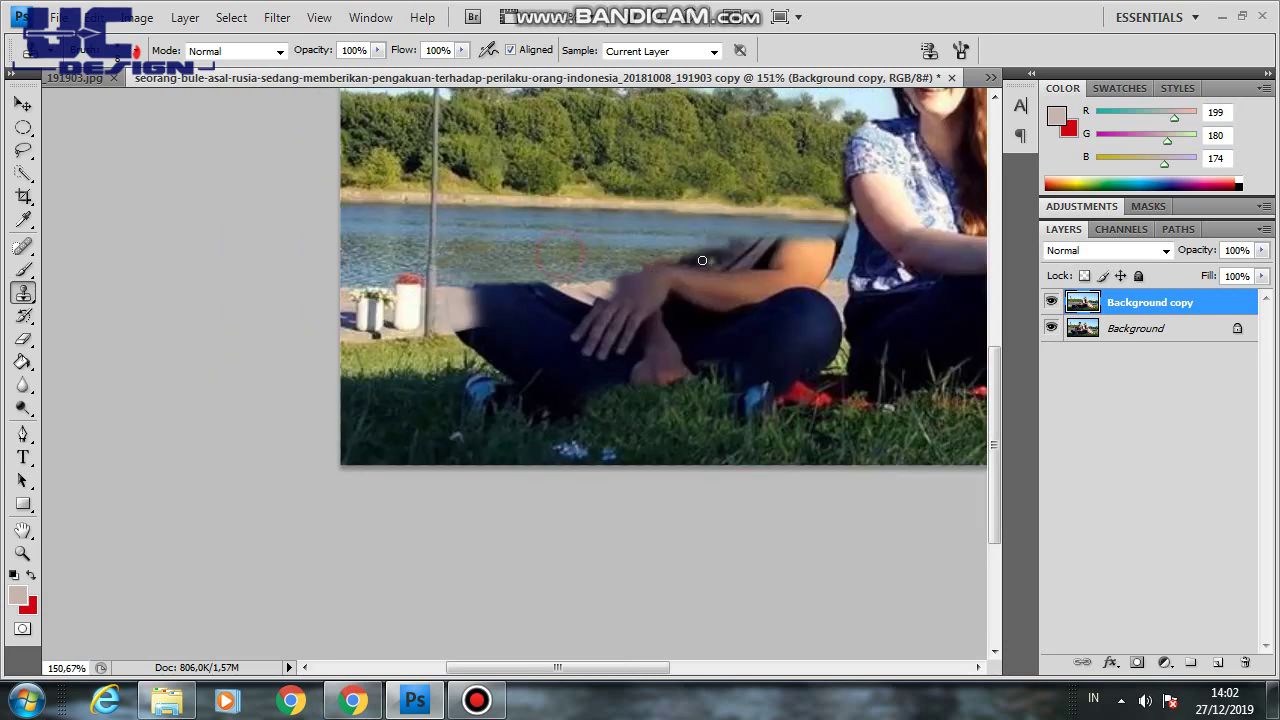
{"action": "left_click_drag", "start_coordinate": [711, 255], "coordinate": [705, 250]}
{"action": "left_click", "coordinate": [657, 256], "text": "alt"}
{"action": "left_click", "coordinate": [698, 256]}
{"action": "left_click_drag", "start_coordinate": [698, 256], "coordinate": [825, 248]}
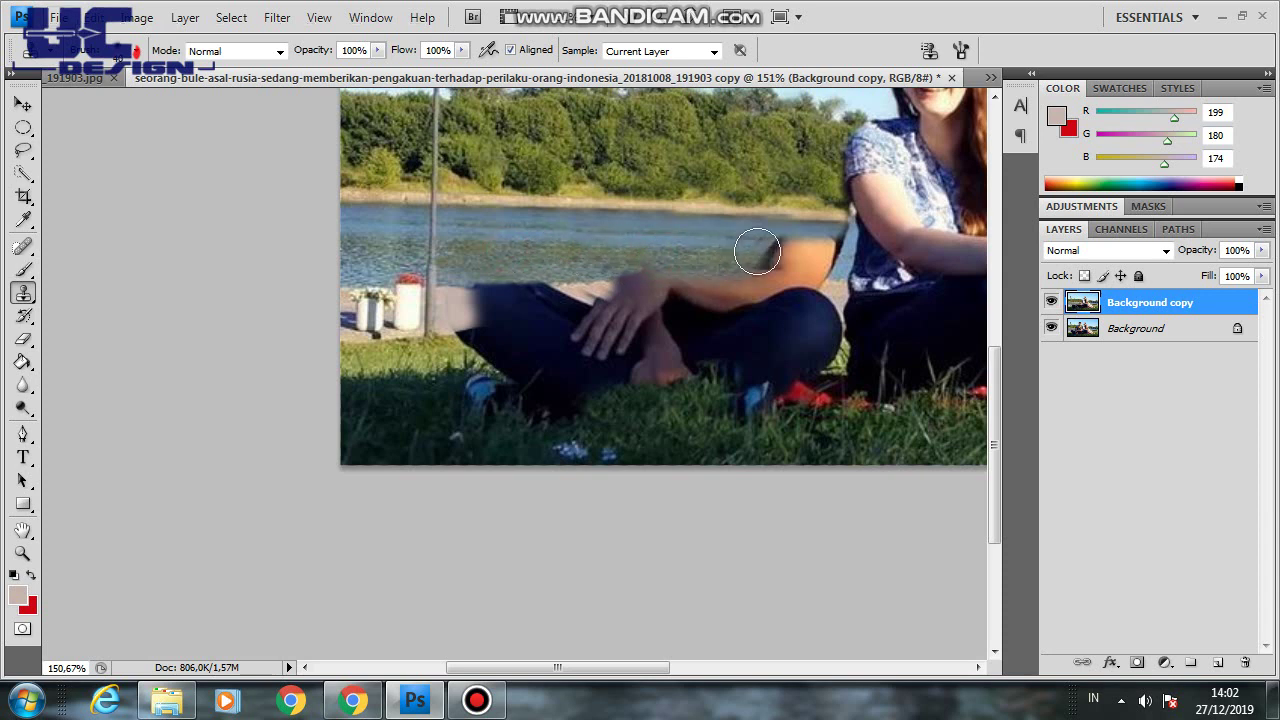
{"action": "left_click", "coordinate": [827, 242], "text": "alt"}
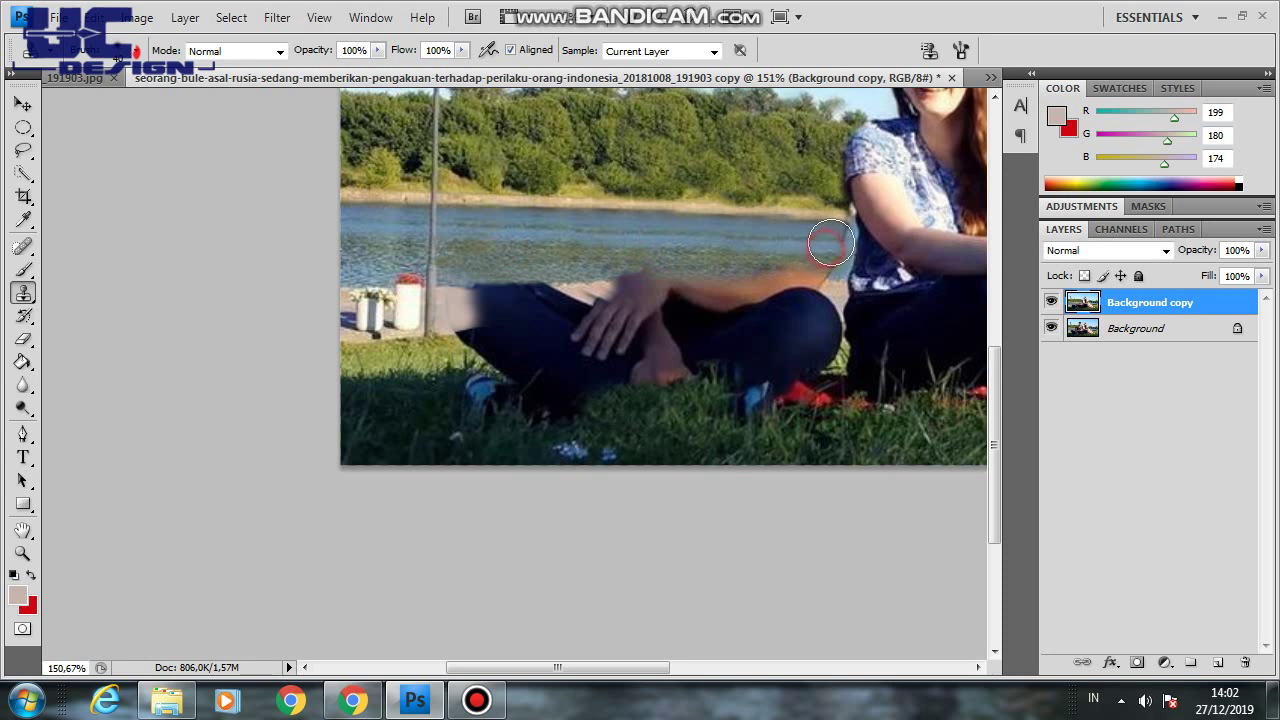
{"action": "mouse_move", "coordinate": [826, 212]}
{"action": "left_mouse_down"}
{"action": "mouse_move", "coordinate": [797, 266]}
{"action": "mouse_move", "coordinate": [638, 261]}
{"action": "mouse_move", "coordinate": [755, 263]}
{"action": "left_mouse_up"}
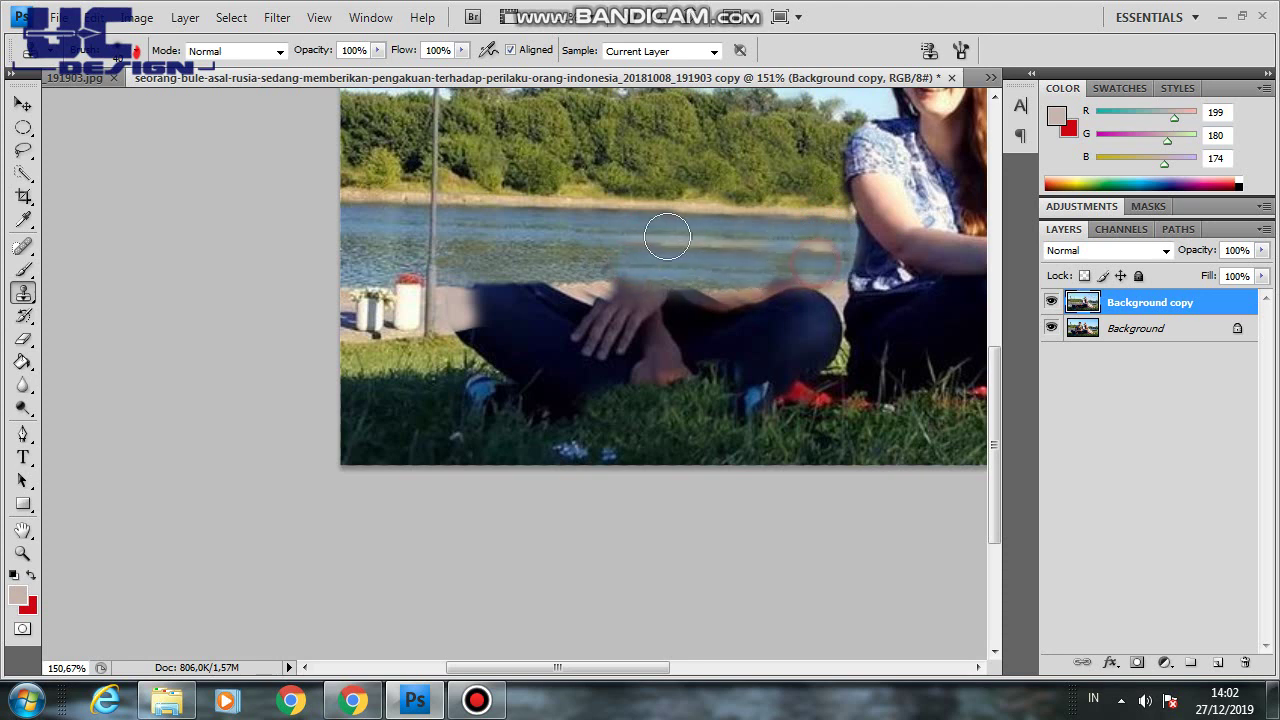
Dab cloned water over the pale streaks in the water band
{"action": "left_click", "coordinate": [679, 241]}
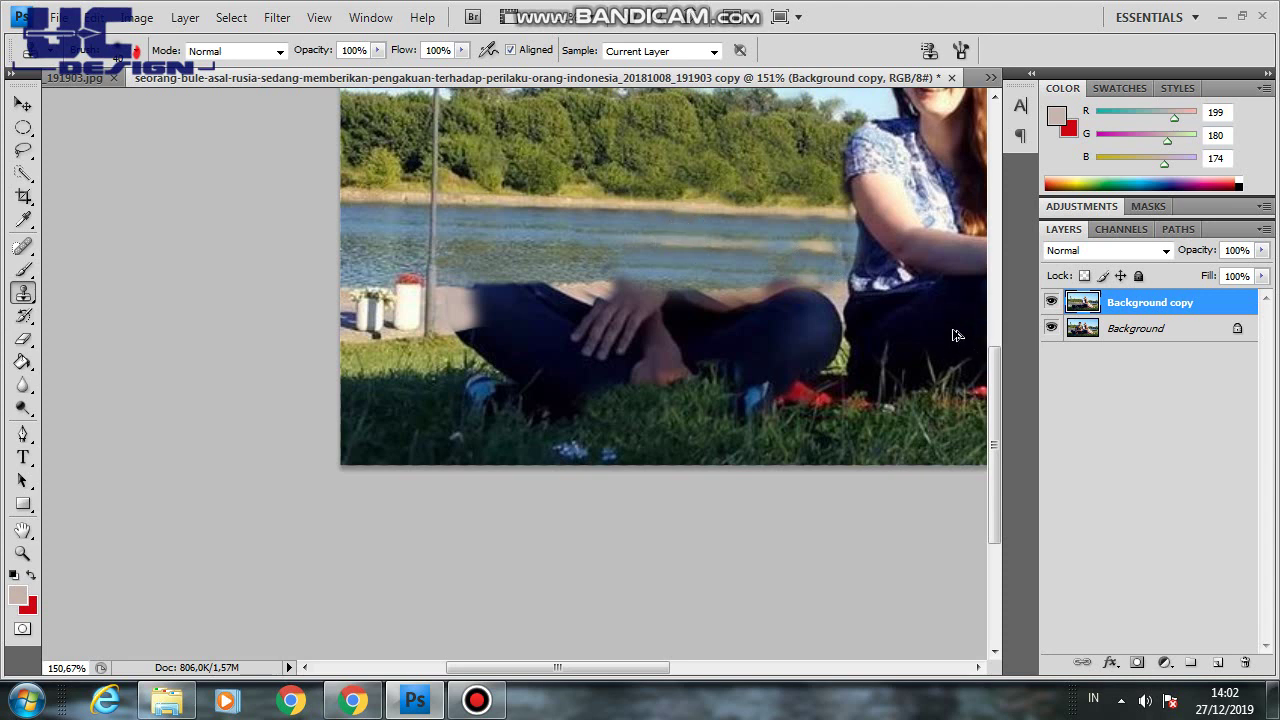
{"action": "left_click", "coordinate": [586, 263]}
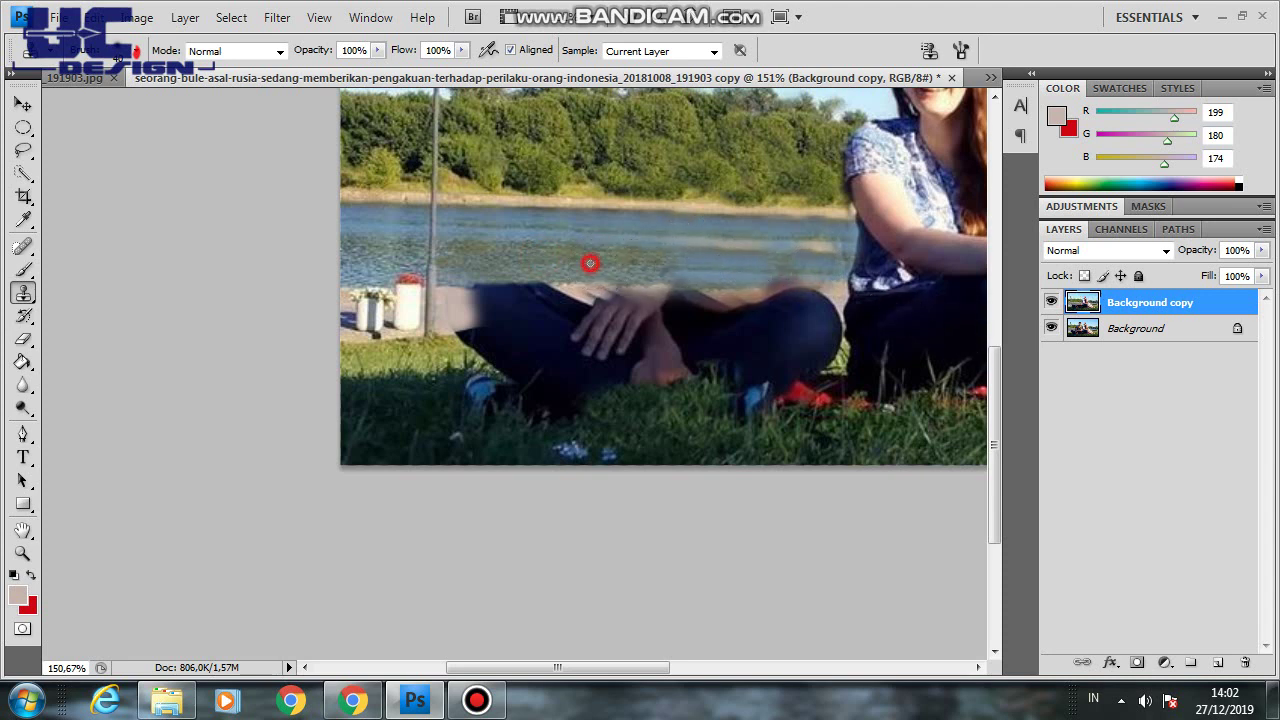
{"action": "left_click", "coordinate": [668, 252]}
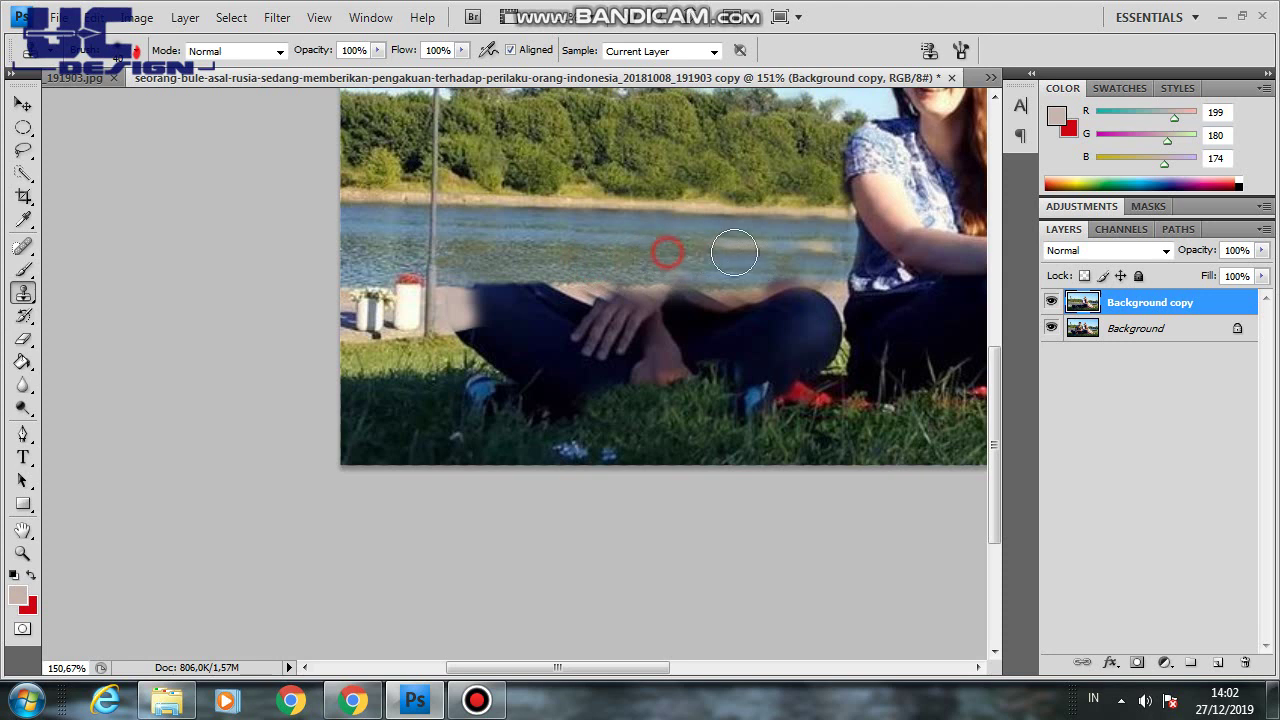
{"action": "left_click", "coordinate": [571, 250], "text": "alt"}
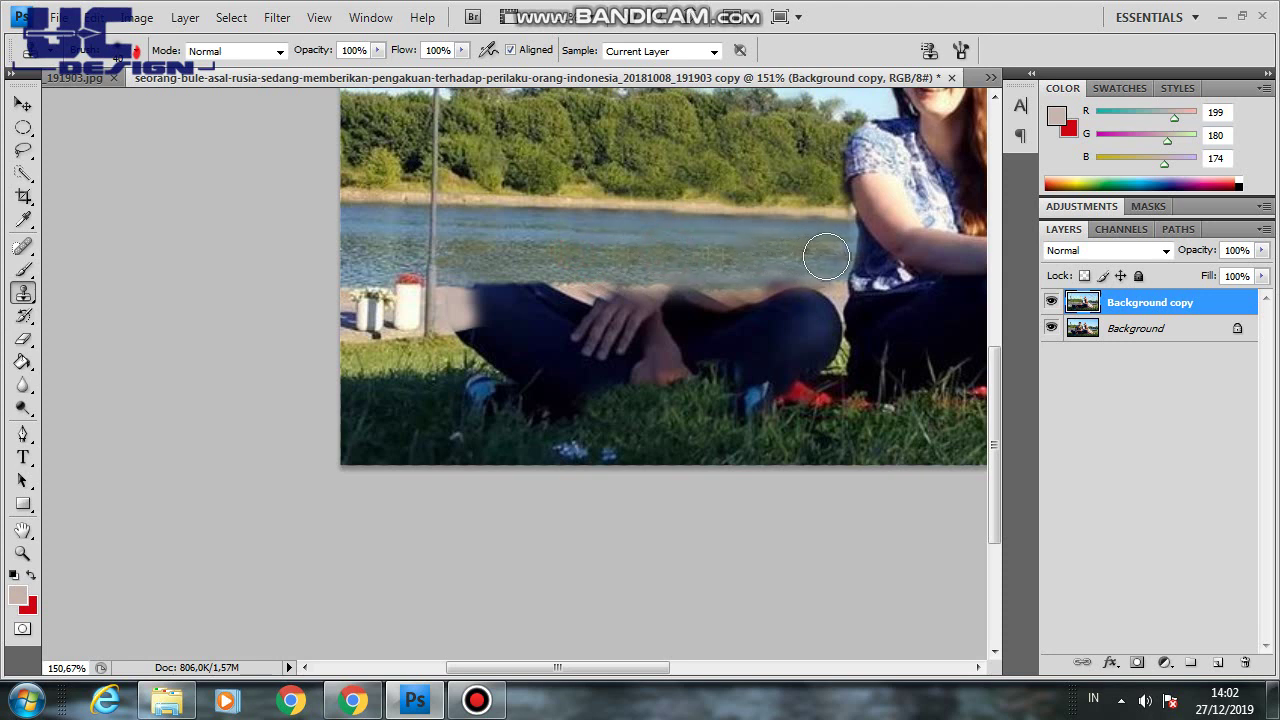
{"action": "left_click", "coordinate": [827, 257]}
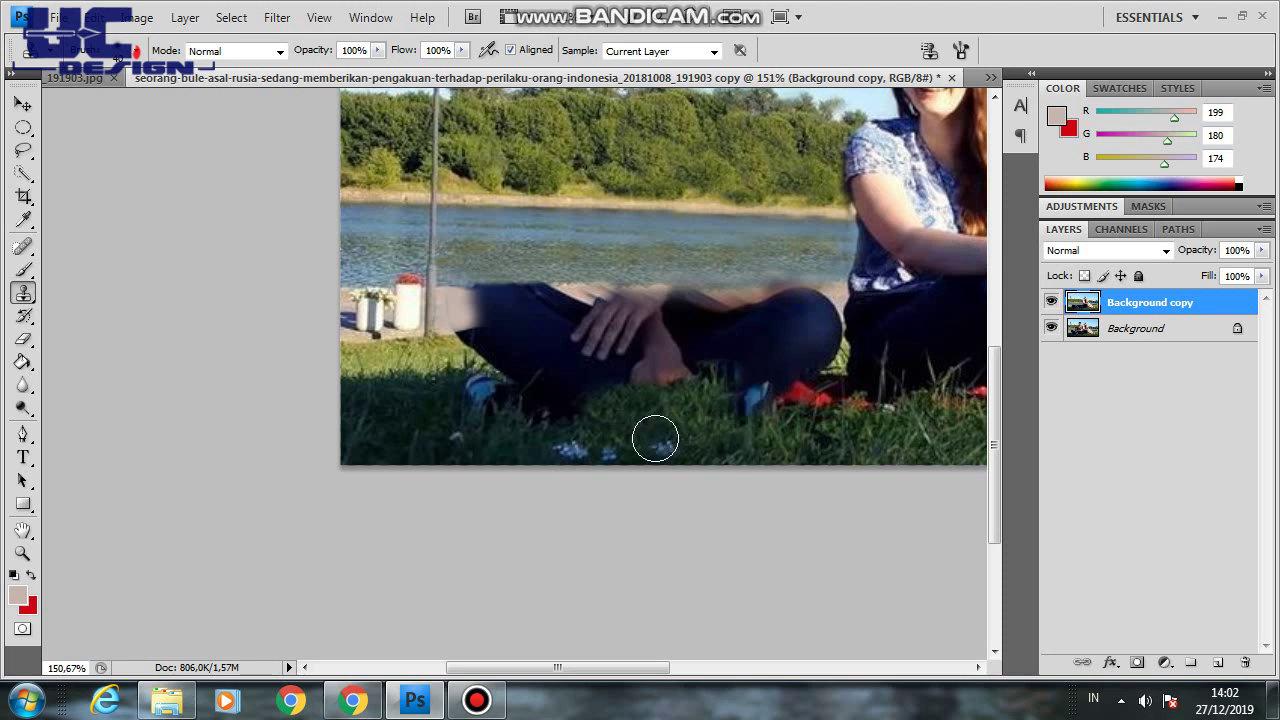
{"action": "left_click", "coordinate": [369, 386], "text": "alt"}
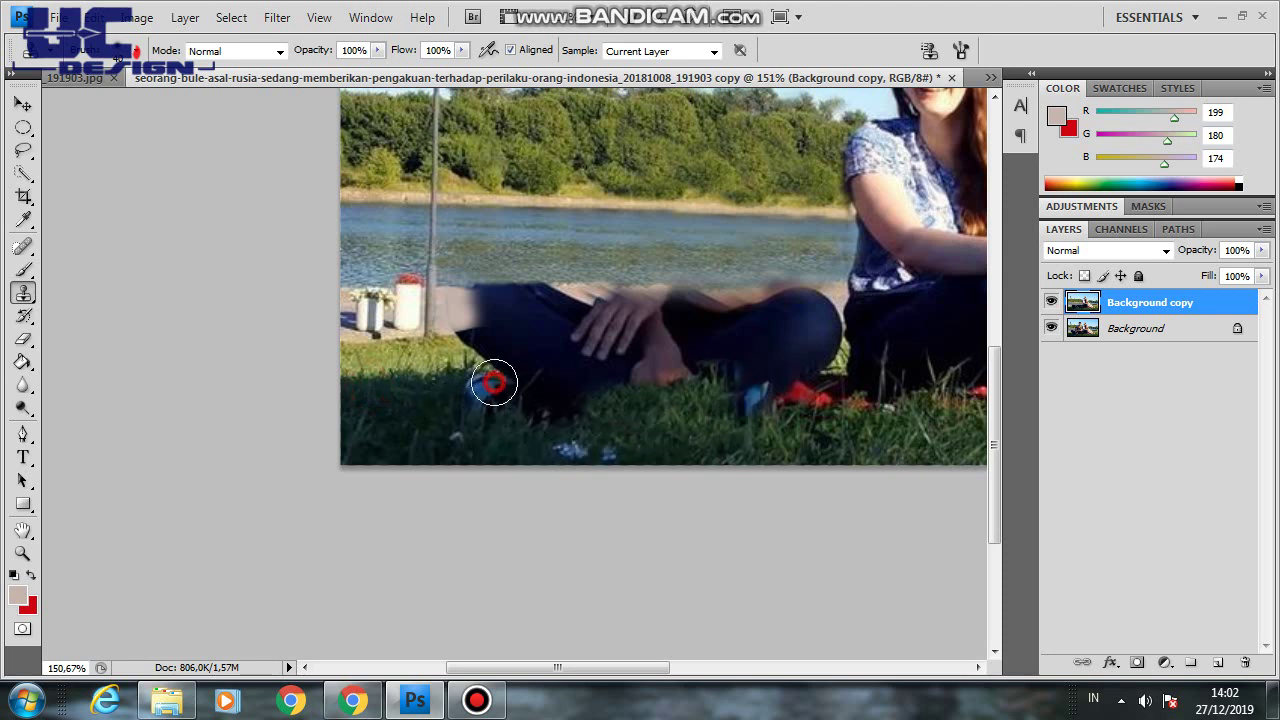
Clone grass over the man's shoe and the lower edge of his pants
{"action": "mouse_move", "coordinate": [491, 374]}
{"action": "left_mouse_down"}
{"action": "mouse_move", "coordinate": [628, 378]}
{"action": "mouse_move", "coordinate": [500, 391]}
{"action": "mouse_move", "coordinate": [822, 387]}
{"action": "mouse_move", "coordinate": [775, 366]}
{"action": "left_mouse_up"}
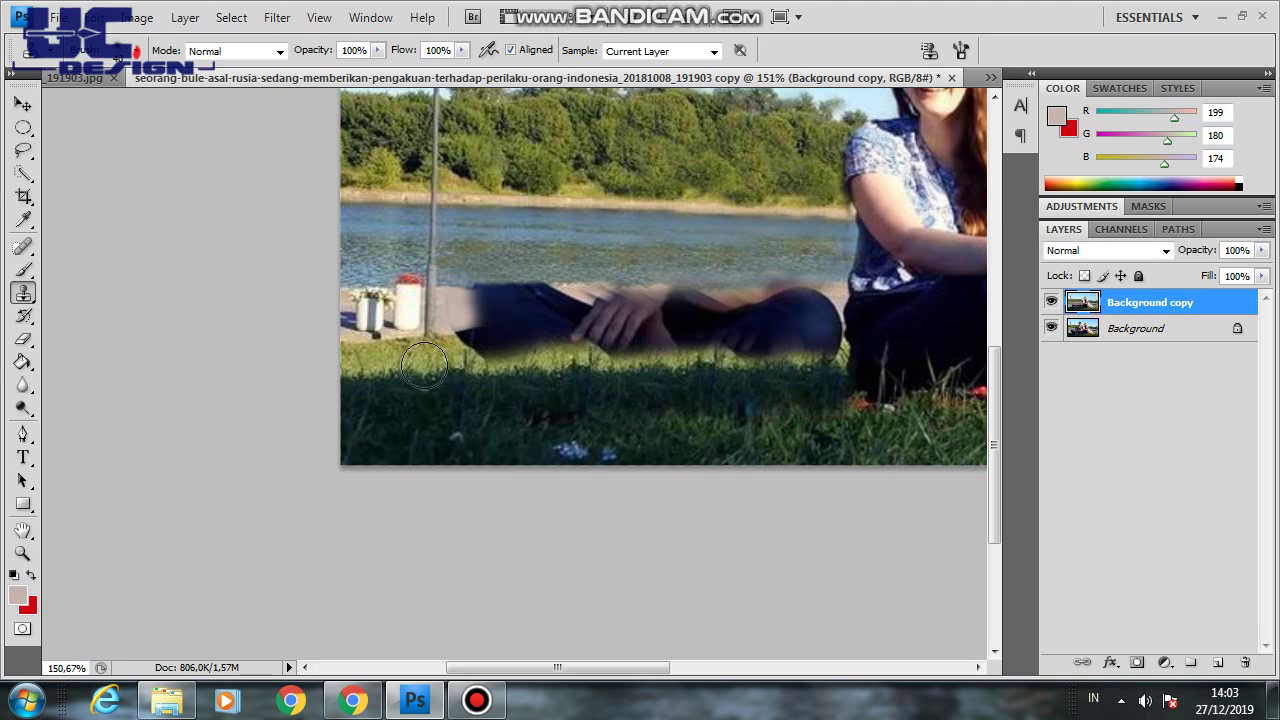
{"action": "left_click", "coordinate": [364, 354], "text": "alt"}
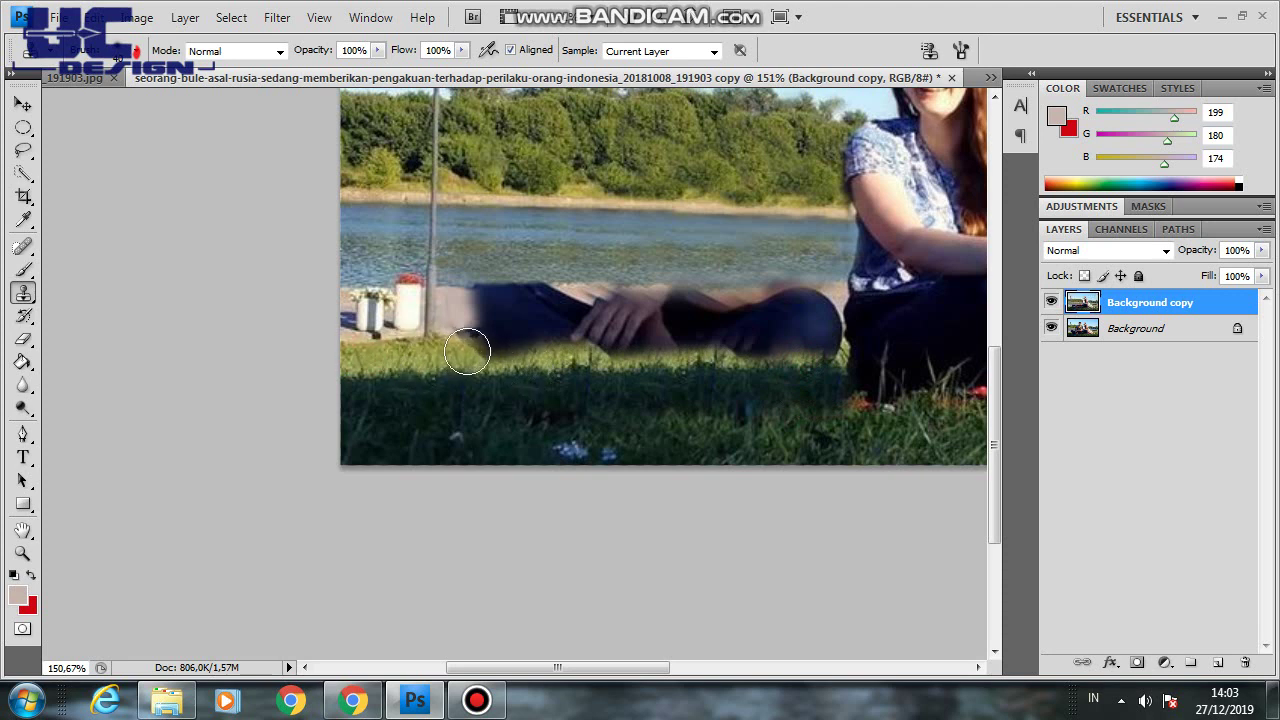
{"action": "left_click_drag", "start_coordinate": [400, 350], "coordinate": [498, 345]}
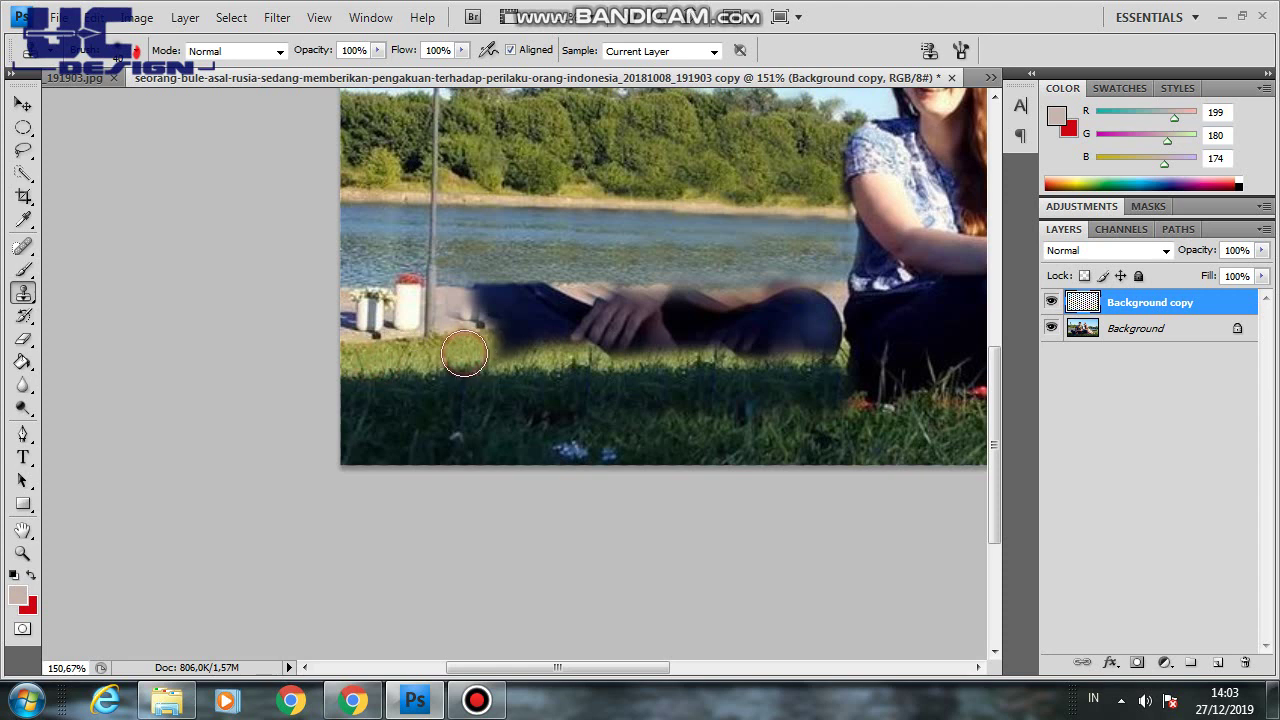
{"action": "left_click_drag", "start_coordinate": [464, 353], "coordinate": [699, 347]}
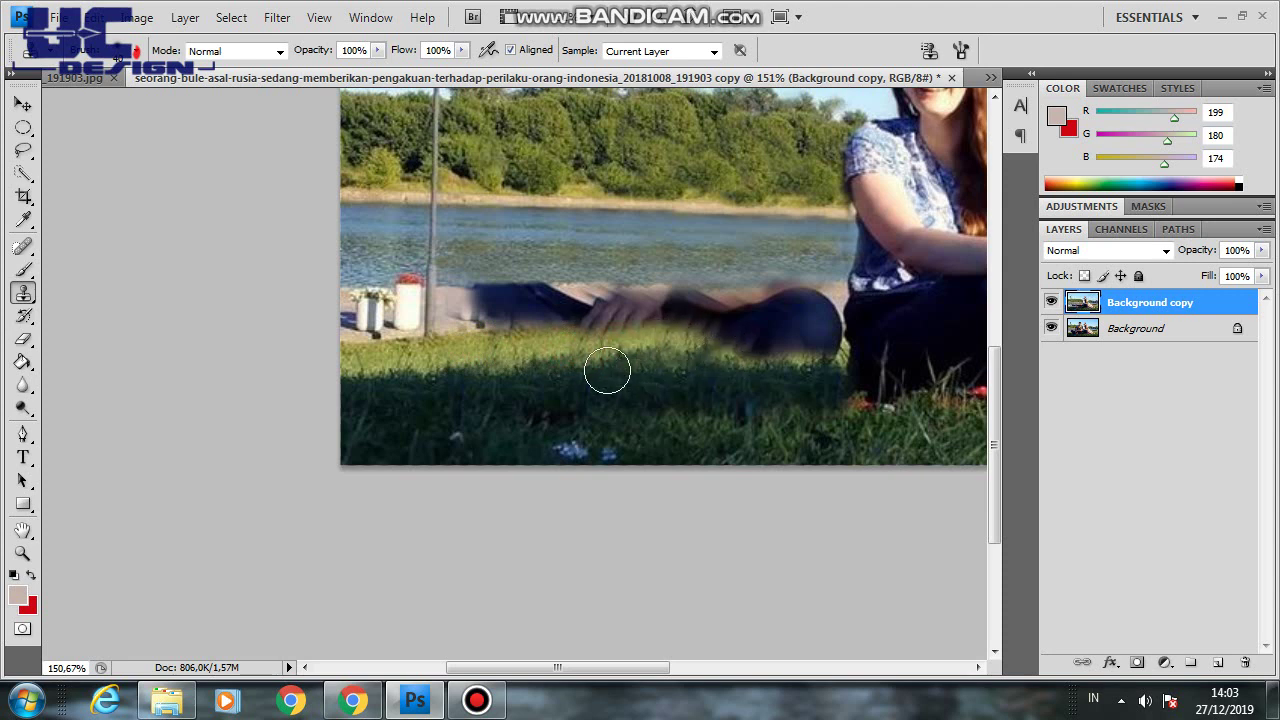
{"action": "left_click", "coordinate": [542, 370], "text": "alt"}
{"action": "left_click_drag", "start_coordinate": [606, 366], "coordinate": [816, 352]}
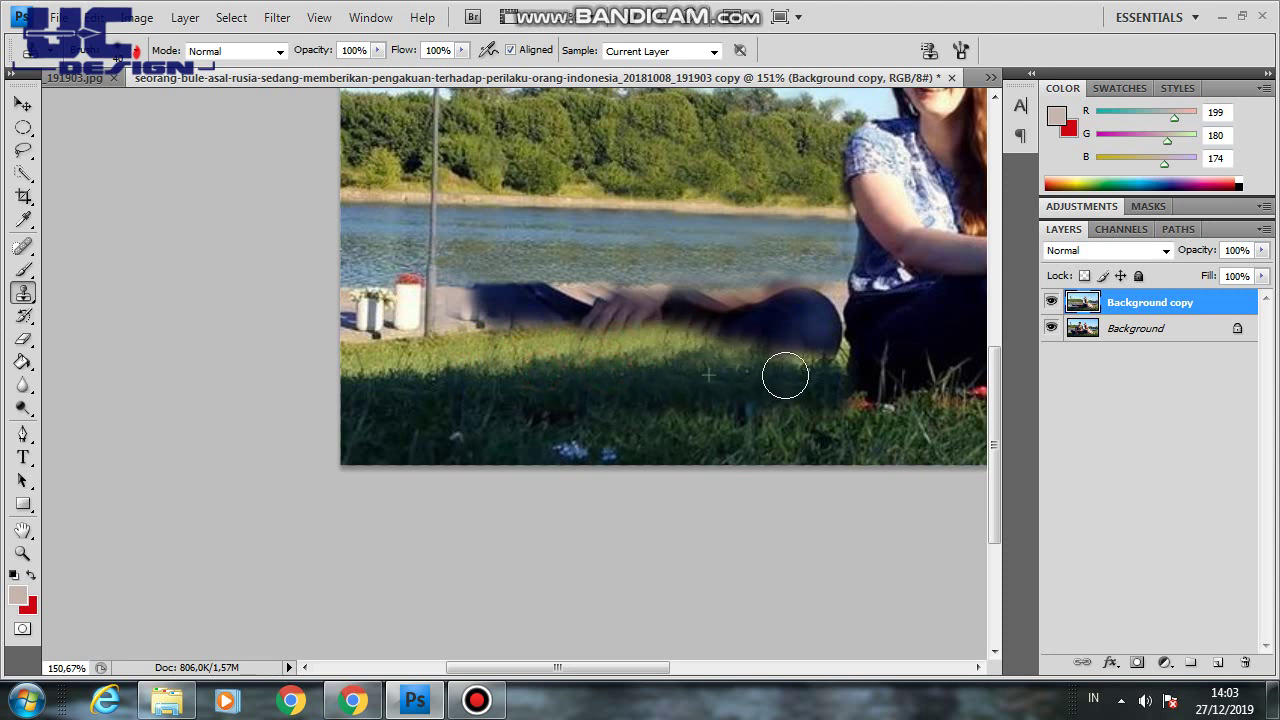
Dab grass below the man's hand and touch up the pants' edge
{"action": "left_click", "coordinate": [497, 346], "text": "alt"}
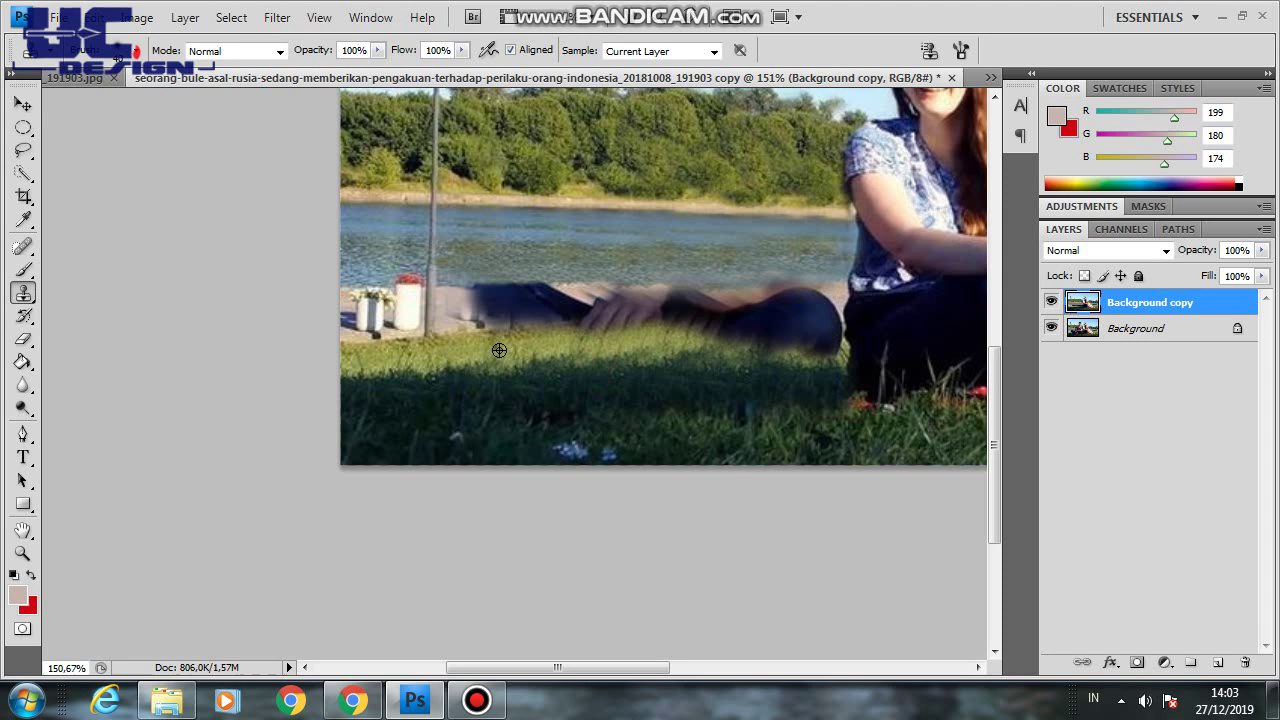
{"action": "left_click", "coordinate": [604, 346]}
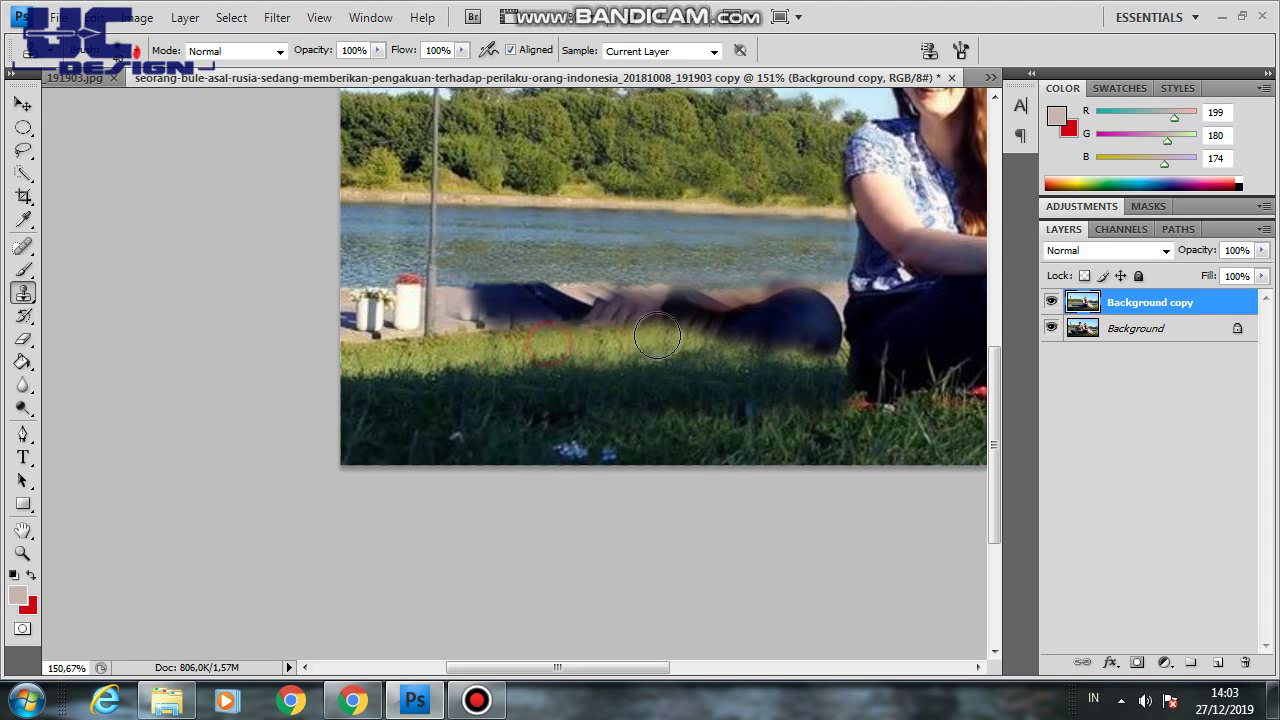
{"action": "mouse_move", "coordinate": [640, 340]}
{"action": "left_mouse_down"}
{"action": "mouse_move", "coordinate": [800, 334]}
{"action": "mouse_move", "coordinate": [823, 346]}
{"action": "mouse_move", "coordinate": [805, 339]}
{"action": "left_mouse_up"}
{"action": "scroll", "coordinate": [805, 339], "scroll_direction": "up", "scroll_amount": 2}
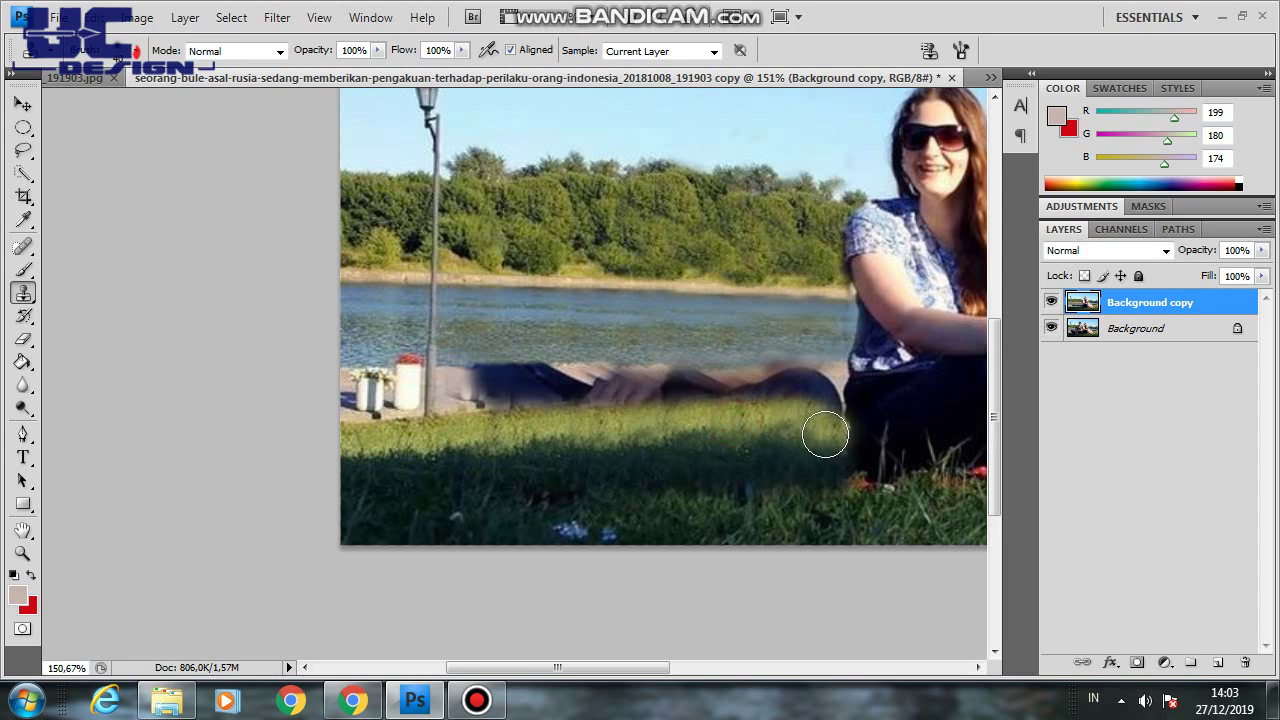
{"action": "left_click", "coordinate": [824, 433]}
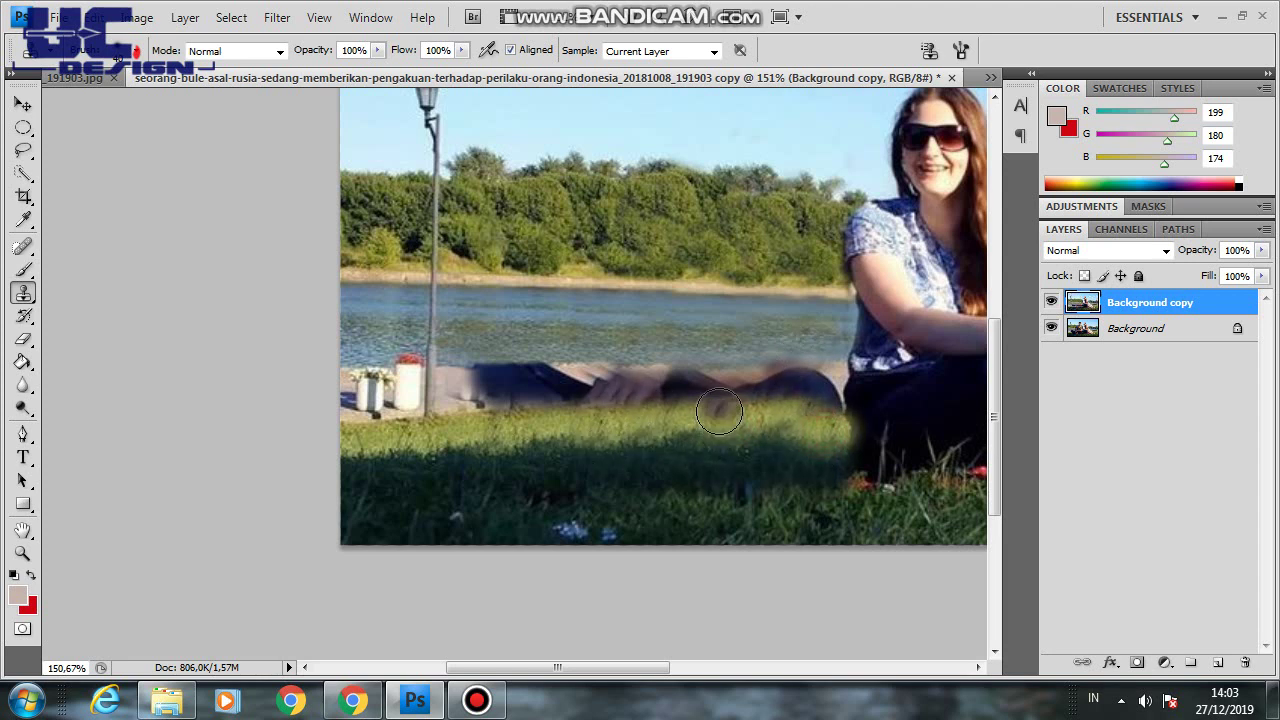
{"action": "left_click", "coordinate": [719, 416]}
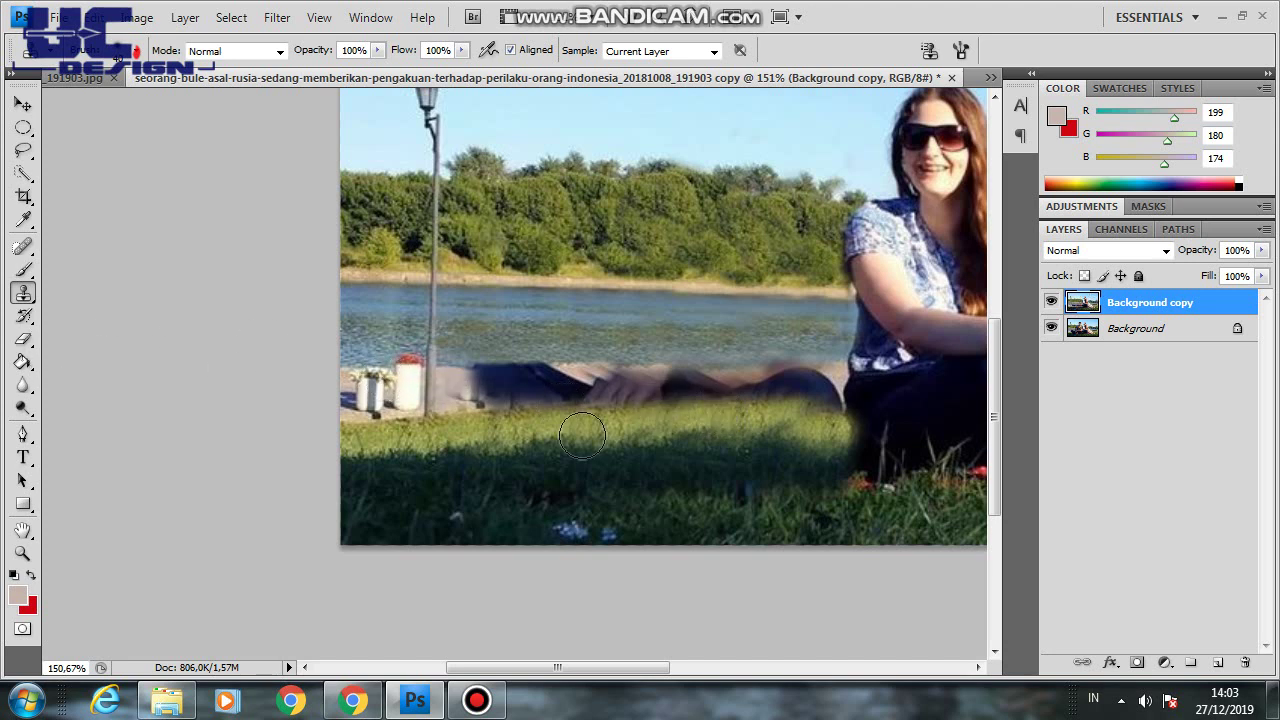
Restore the woman's original pants edge with the History Brush
{"action": "left_click", "coordinate": [23, 316]}
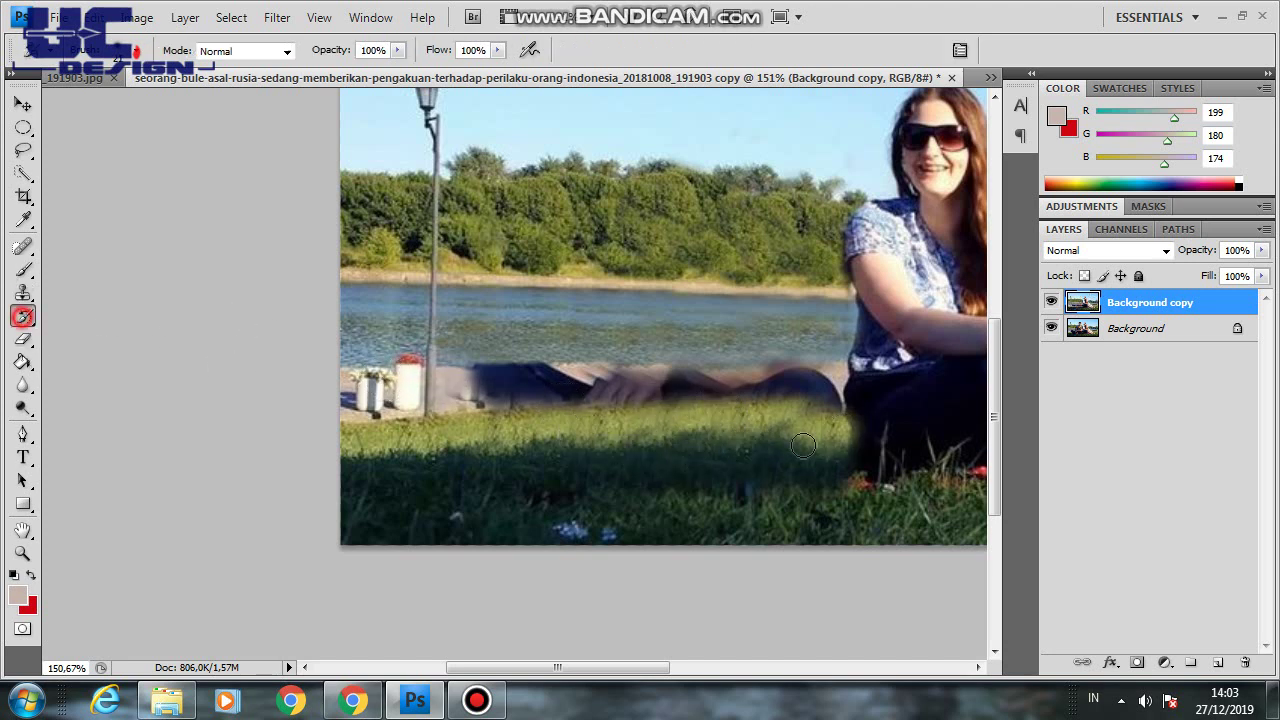
{"action": "left_click_drag", "start_coordinate": [866, 418], "coordinate": [863, 446]}
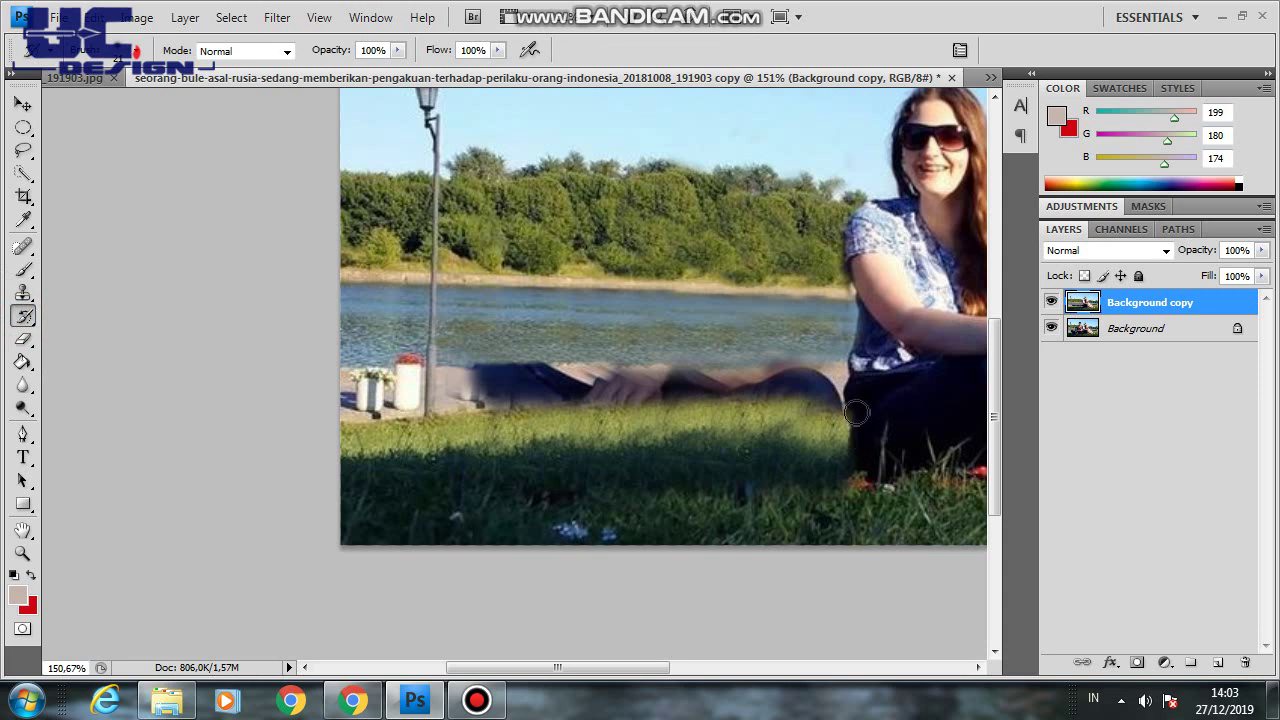
{"action": "scroll", "coordinate": [893, 427], "scroll_direction": "up", "scroll_amount": 2}
Zoom to about 137% and pan to the blurred man lying by the lamp post
{"action": "scroll", "coordinate": [430, 418], "scroll_direction": "up", "scroll_amount": 3}
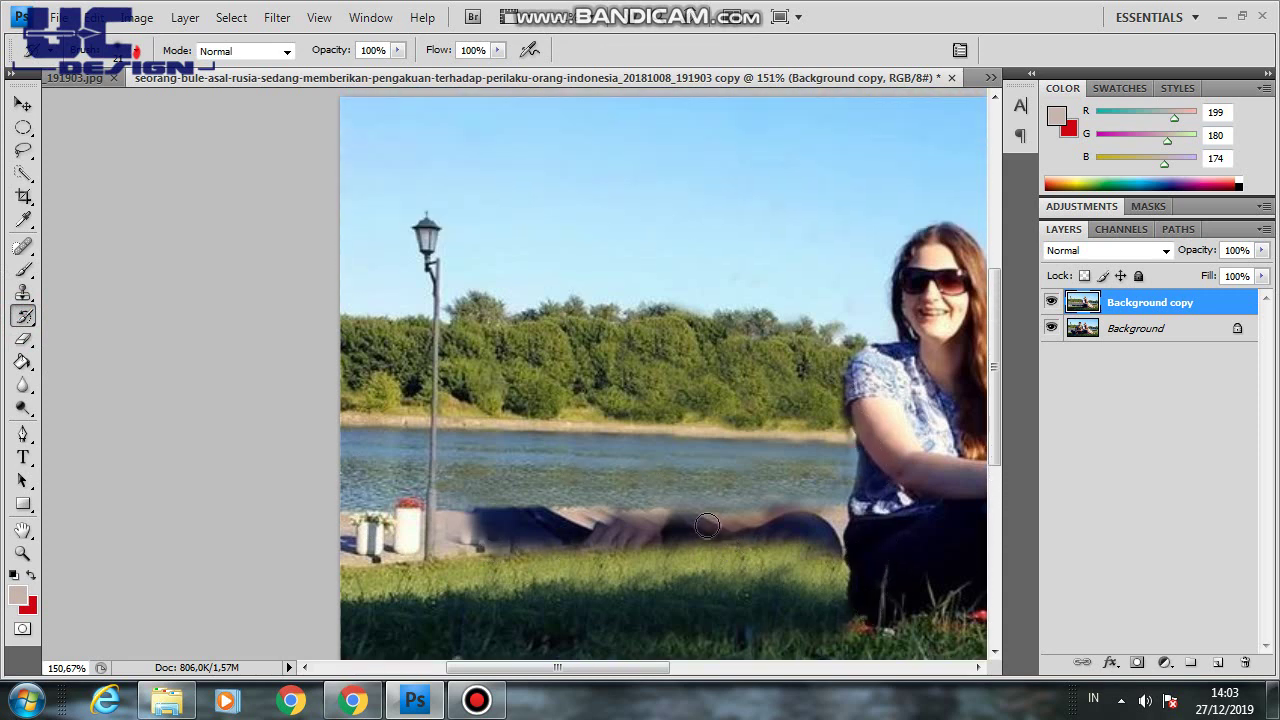
{"action": "scroll", "coordinate": [563, 390], "scroll_direction": "down", "scroll_amount": 3}
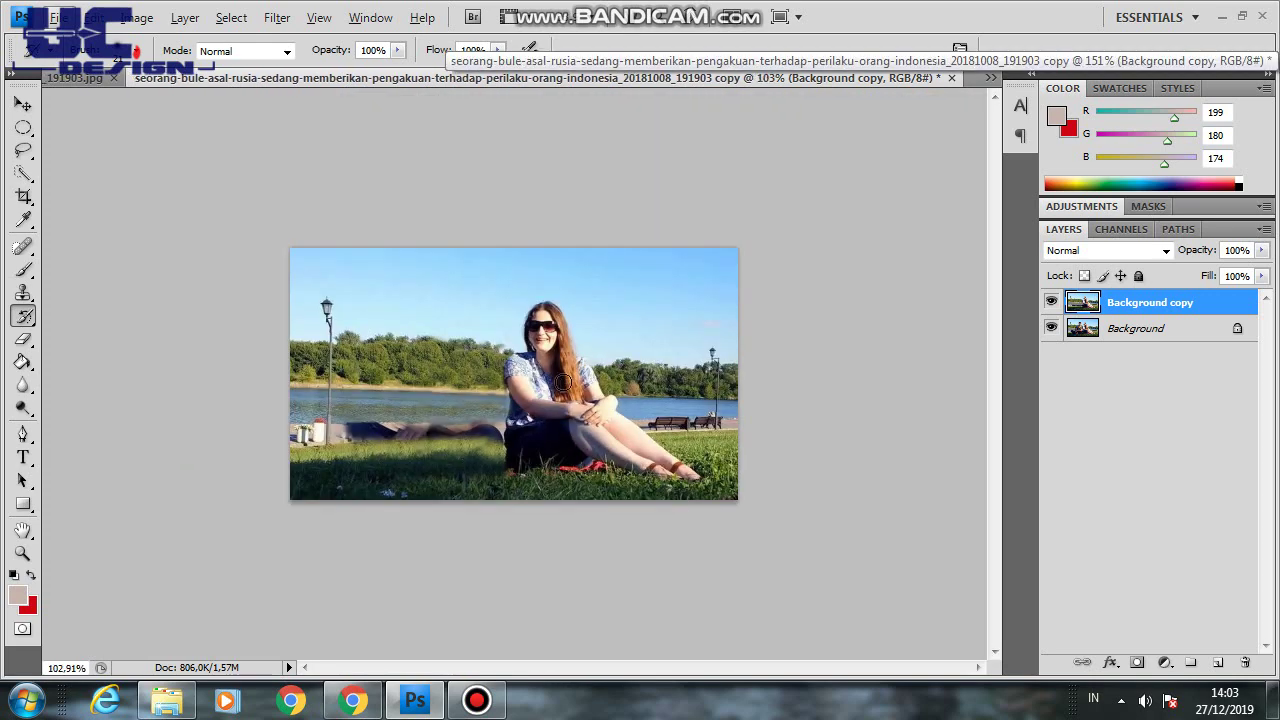
{"action": "scroll", "coordinate": [563, 385], "scroll_direction": "up", "scroll_amount": 2}
{"action": "scroll", "coordinate": [563, 382], "scroll_direction": "up", "scroll_amount": 1}
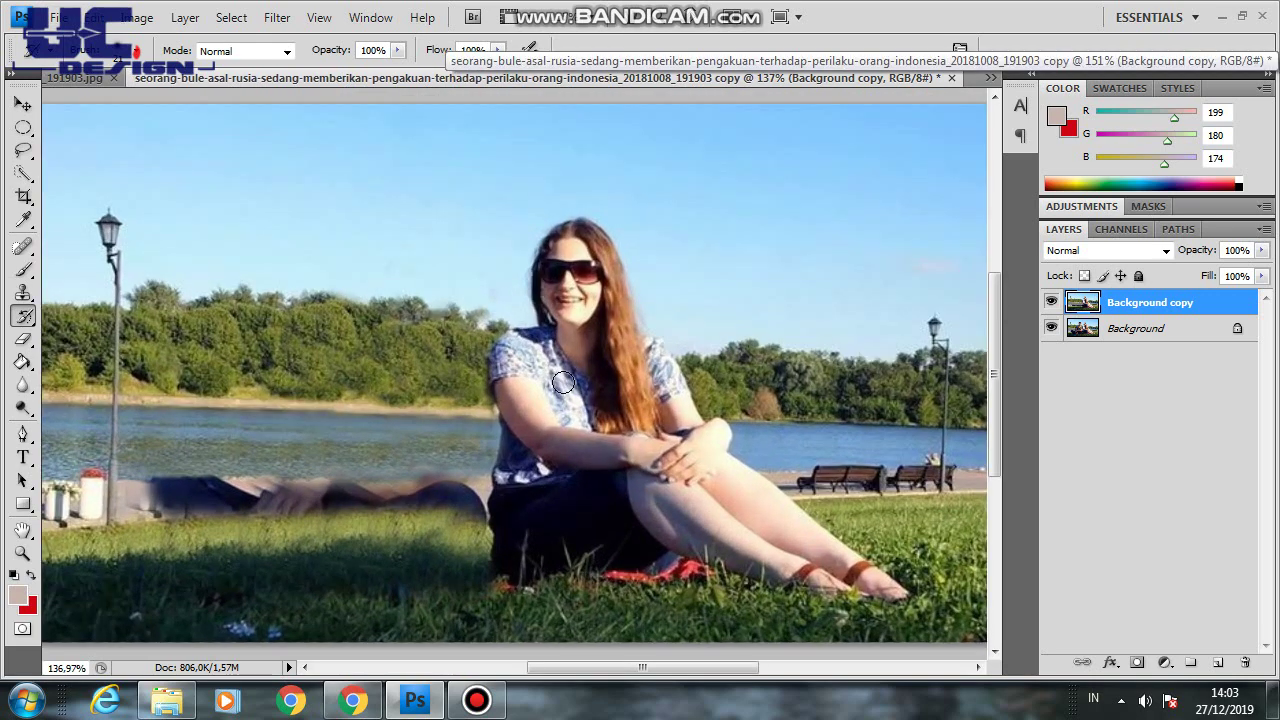
{"action": "left_click_drag", "start_coordinate": [600, 667], "coordinate": [569, 667]}
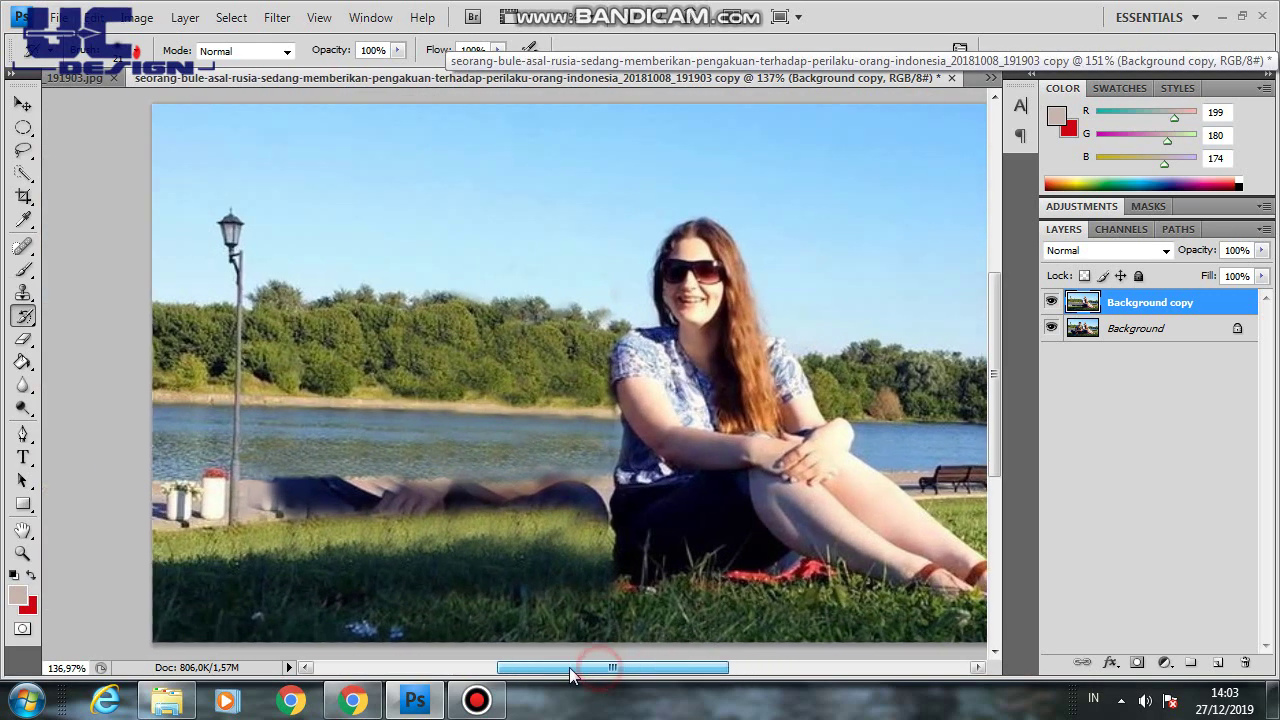
{"action": "left_click", "coordinate": [21, 269]}
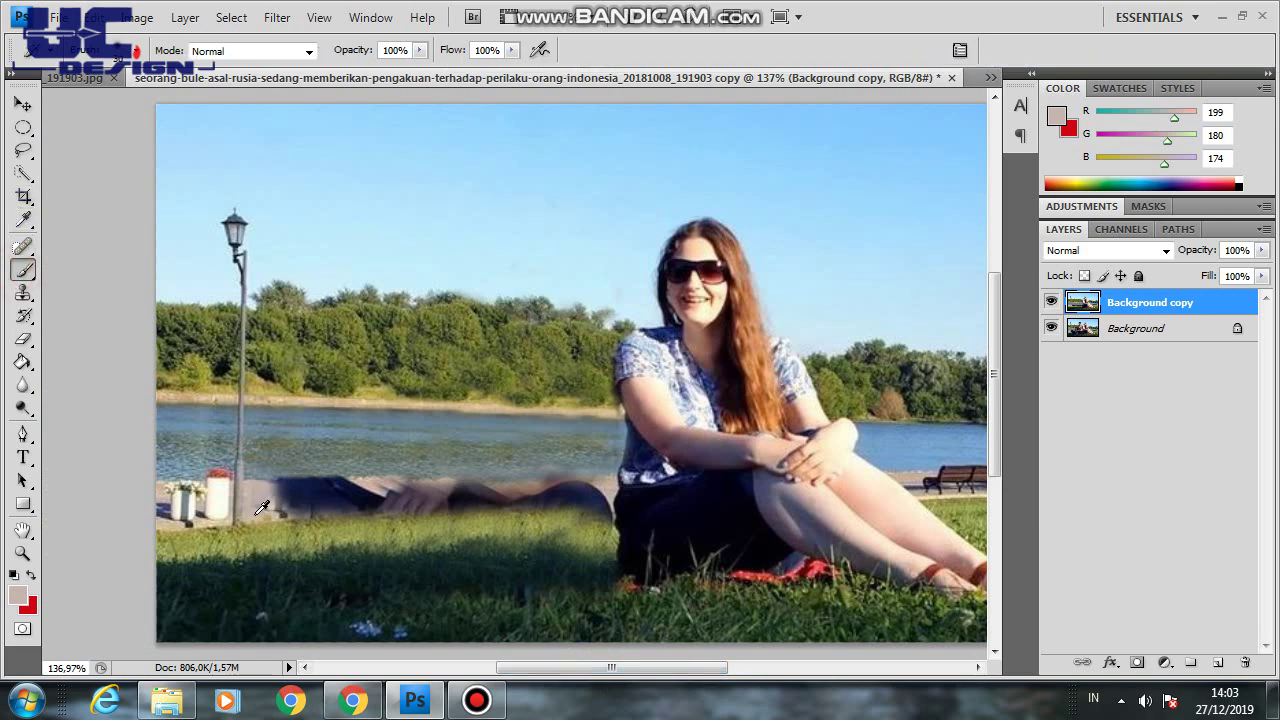
Paint path-coloured beige over the lying man, then clone grass texture beneath the strip
{"action": "left_click", "coordinate": [253, 516], "text": "alt"}
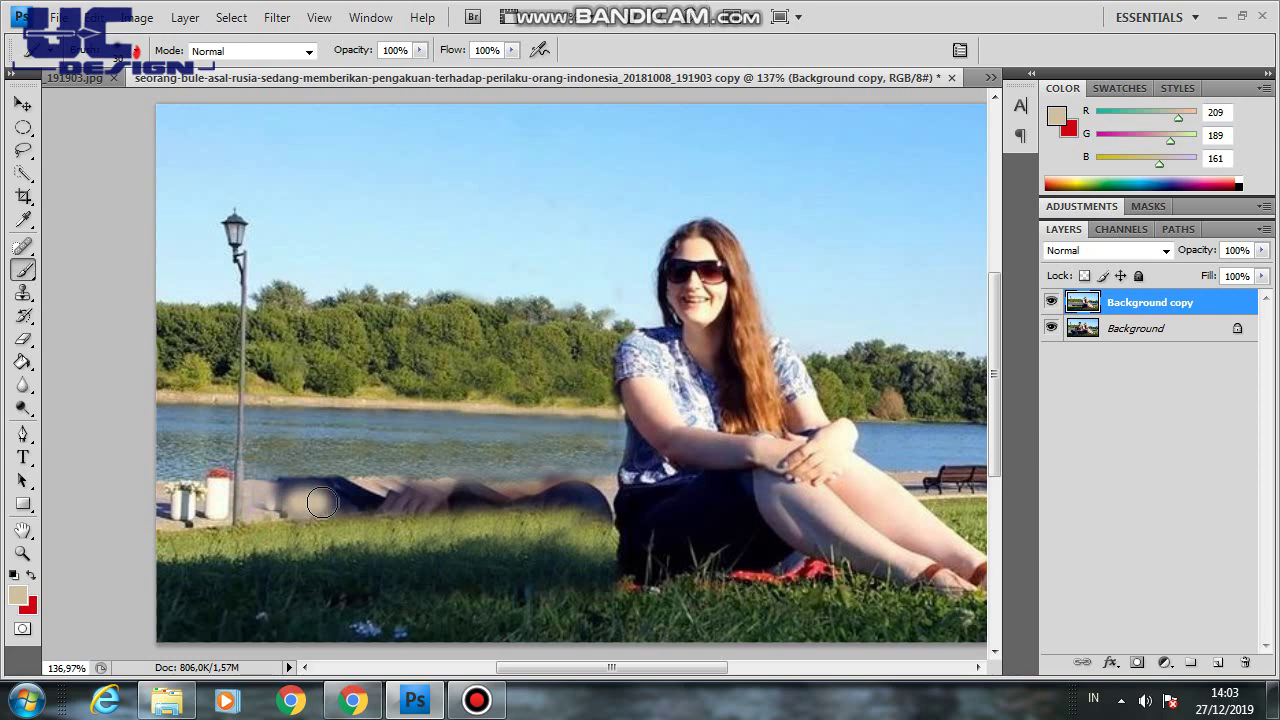
{"action": "mouse_move", "coordinate": [304, 502]}
{"action": "left_mouse_down"}
{"action": "mouse_move", "coordinate": [286, 491]}
{"action": "mouse_move", "coordinate": [338, 503]}
{"action": "mouse_move", "coordinate": [590, 492]}
{"action": "left_mouse_up"}
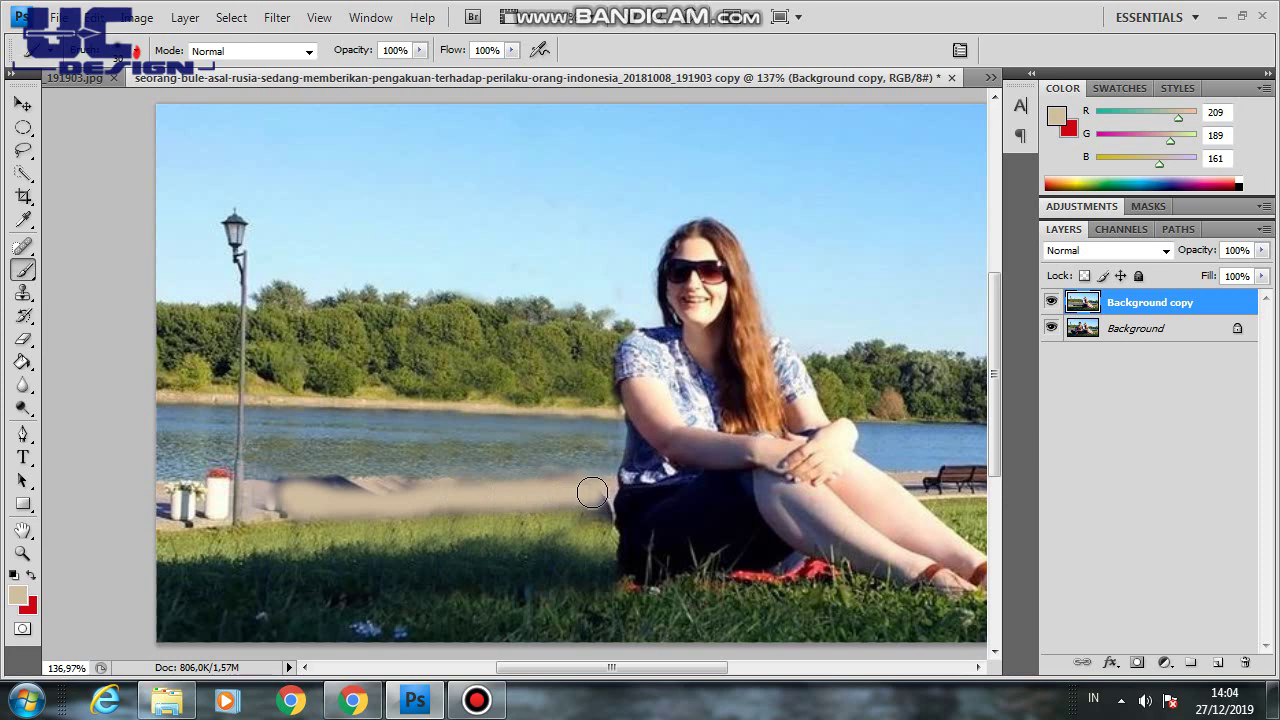
{"action": "left_click", "coordinate": [24, 295]}
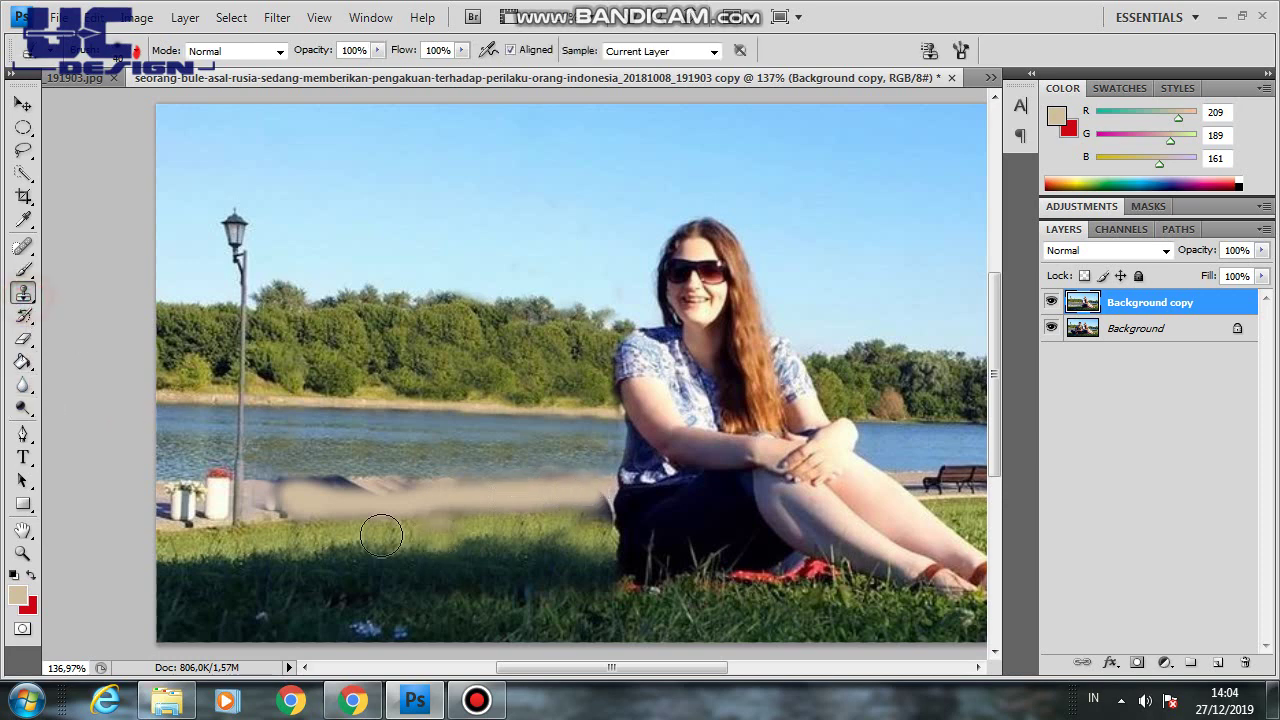
{"action": "left_click", "coordinate": [316, 529], "text": "alt"}
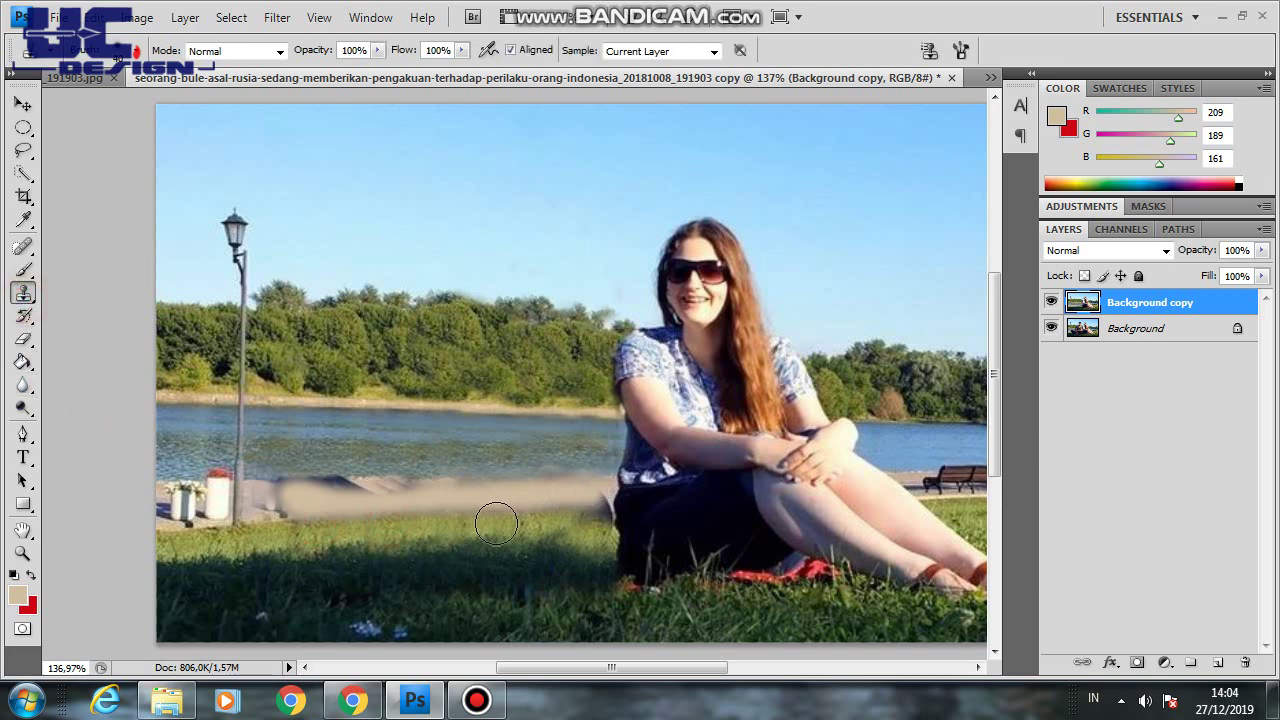
{"action": "left_click_drag", "start_coordinate": [386, 520], "coordinate": [597, 514]}
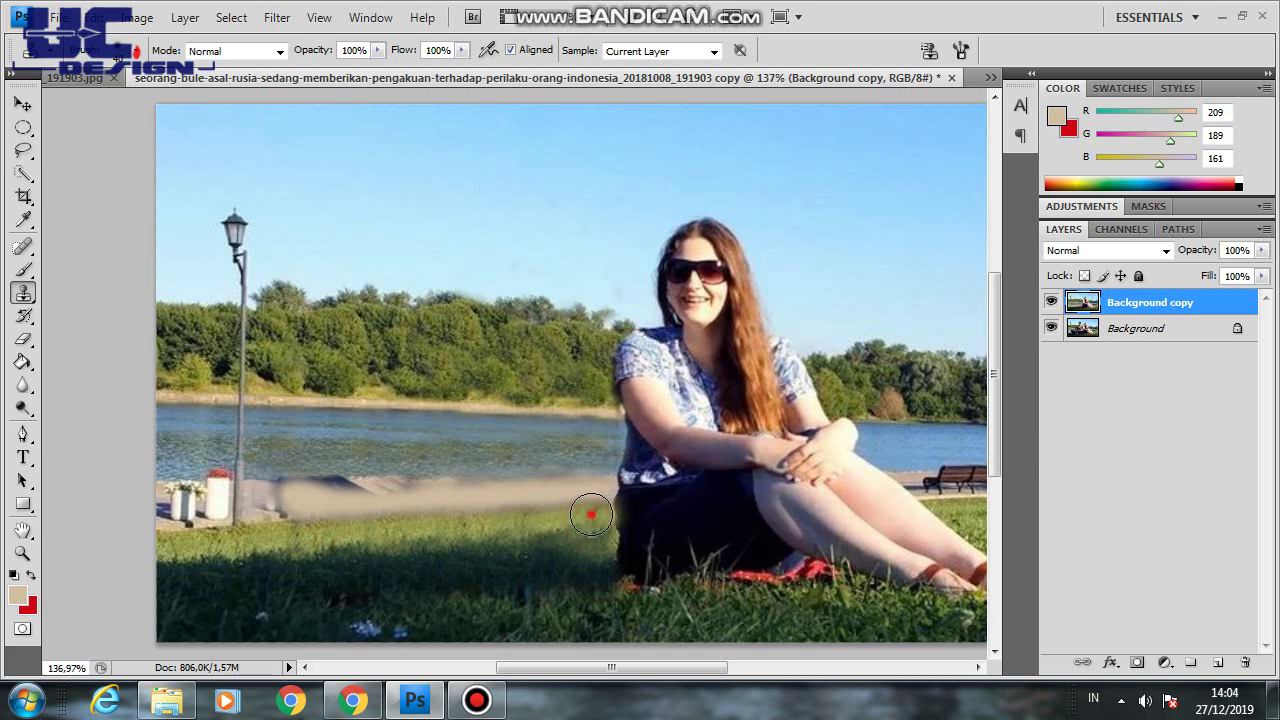
Clone lake water and shore over the beige strip from the lamp post to the skirt
{"action": "left_click_drag", "start_coordinate": [588, 524], "coordinate": [580, 518]}
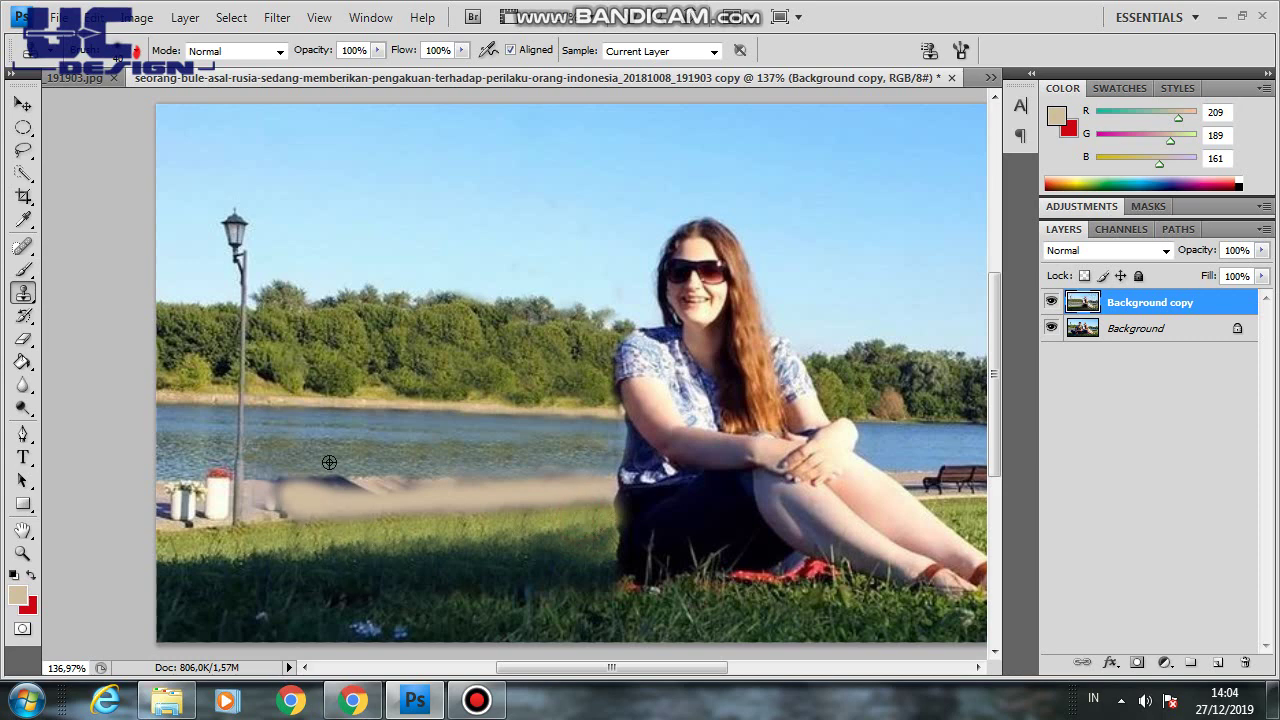
{"action": "left_click_drag", "start_coordinate": [268, 488], "coordinate": [471, 485]}
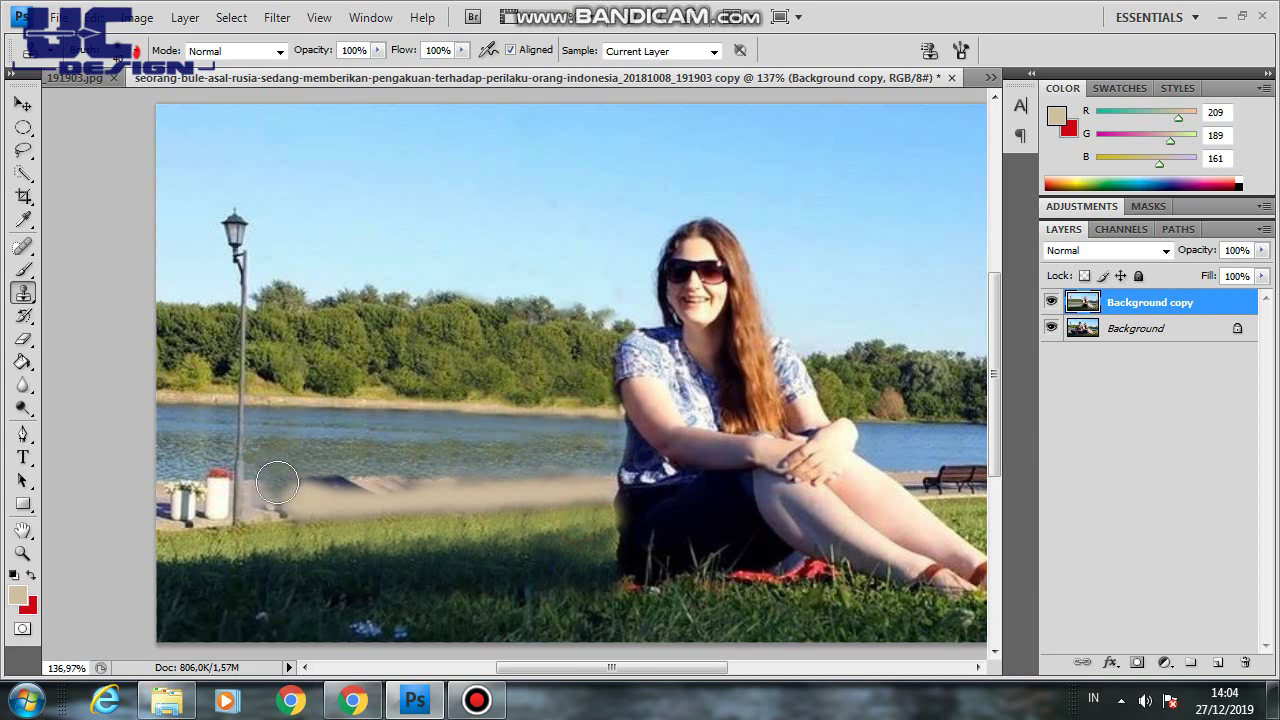
{"action": "mouse_move", "coordinate": [329, 466]}
{"action": "left_mouse_down"}
{"action": "mouse_move", "coordinate": [272, 487]}
{"action": "mouse_move", "coordinate": [423, 493]}
{"action": "left_mouse_up"}
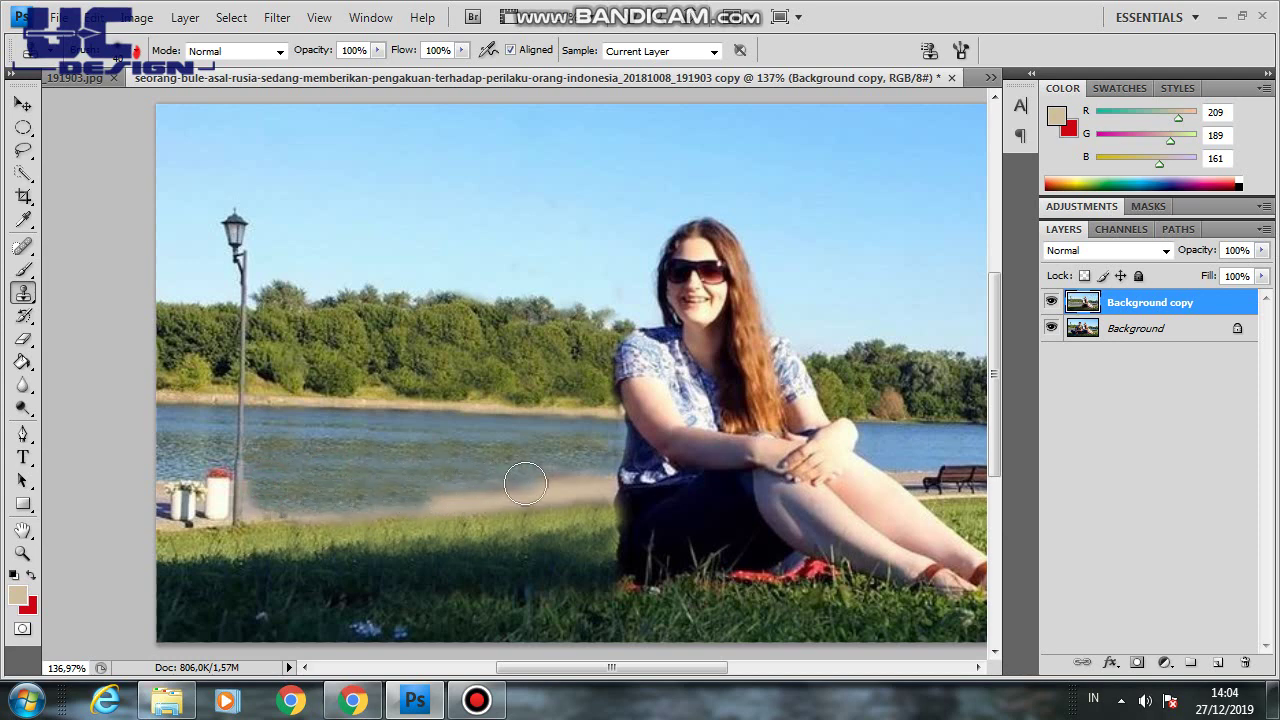
{"action": "mouse_move", "coordinate": [363, 483]}
{"action": "left_mouse_down"}
{"action": "mouse_move", "coordinate": [441, 497]}
{"action": "mouse_move", "coordinate": [594, 481]}
{"action": "left_mouse_up"}
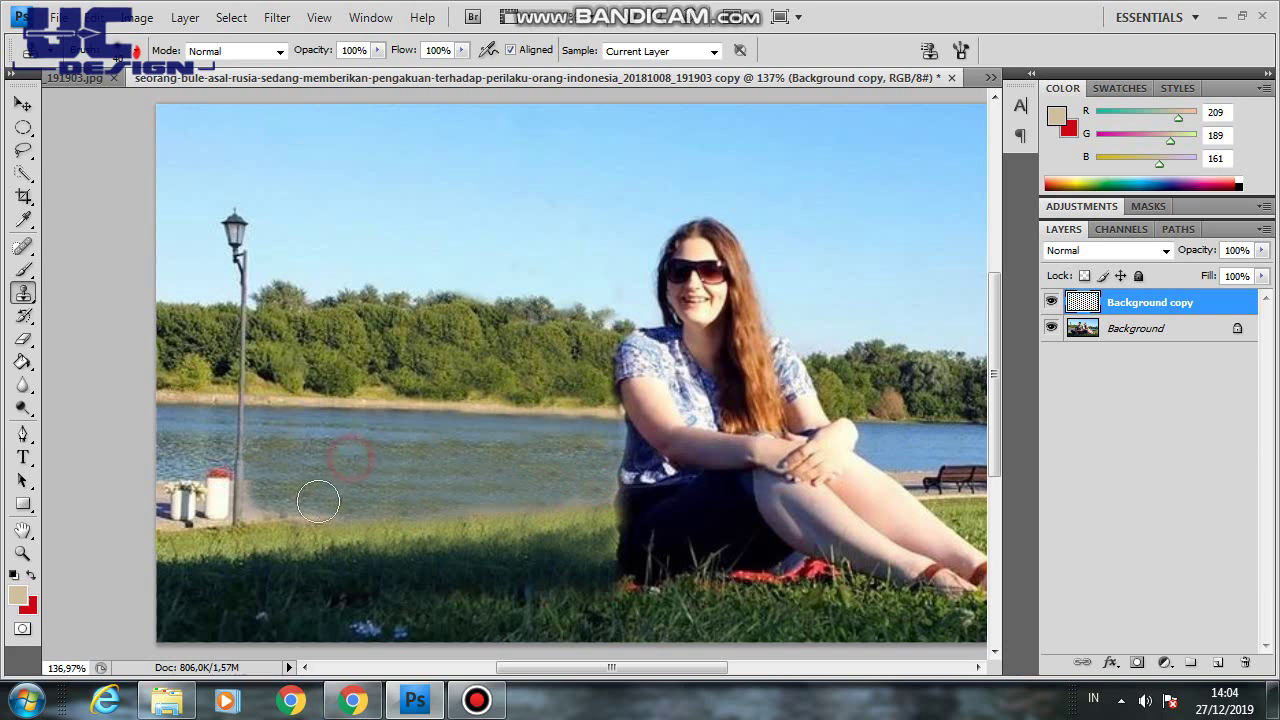
{"action": "left_click_drag", "start_coordinate": [314, 500], "coordinate": [277, 503]}
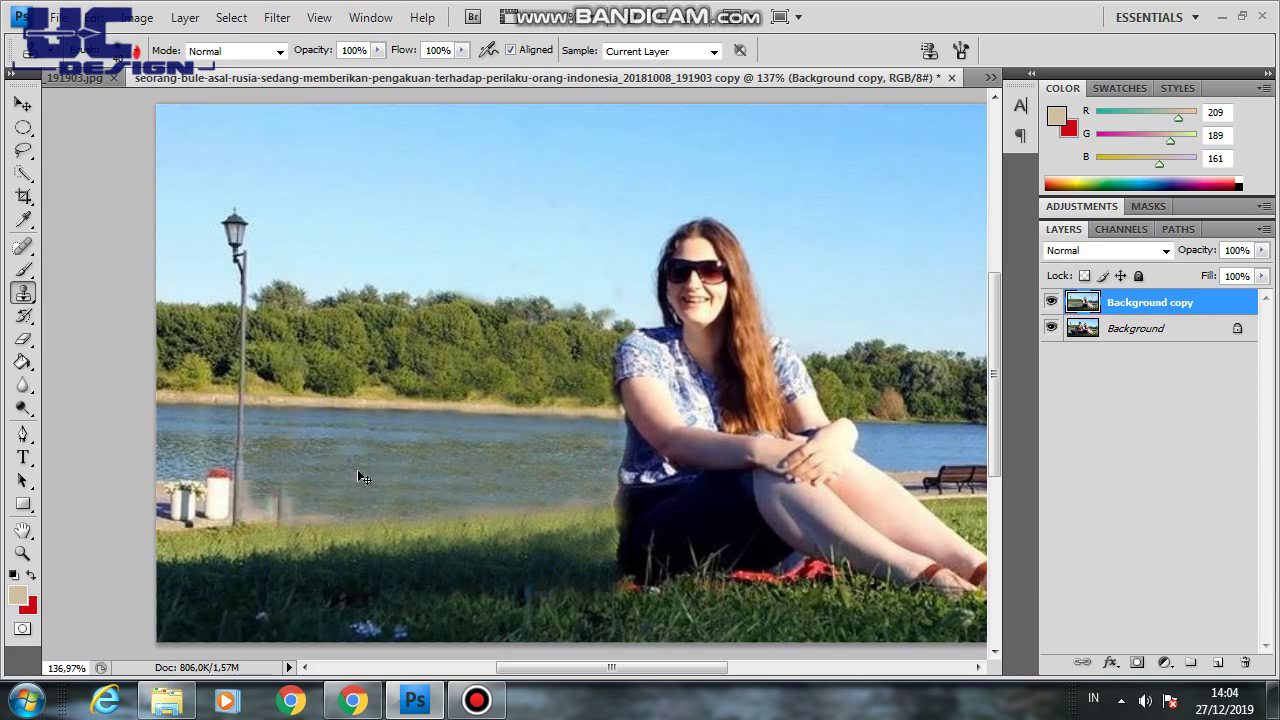
Undo the ghosted lamp-post smear and re-clone the shoreline from near the lamp post base
{"action": "key", "text": "ctrl+z"}
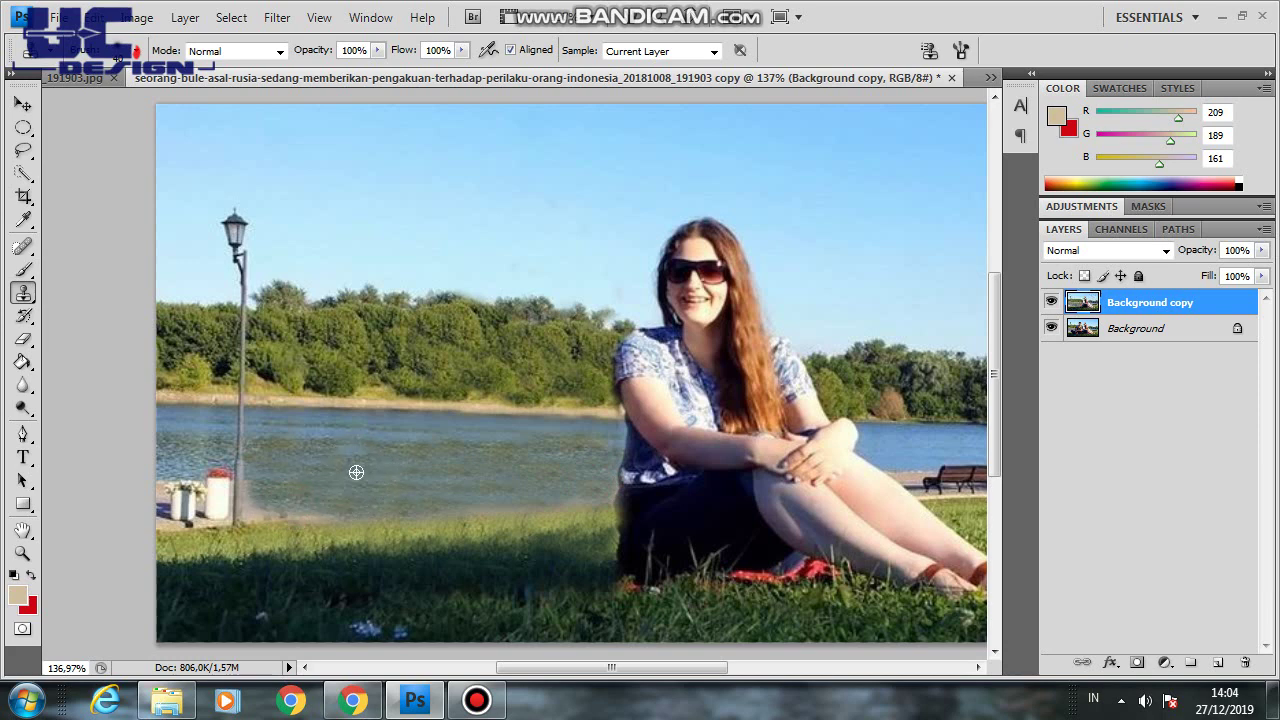
{"action": "left_click", "coordinate": [280, 505]}
{"action": "left_click_drag", "start_coordinate": [280, 505], "coordinate": [324, 505]}
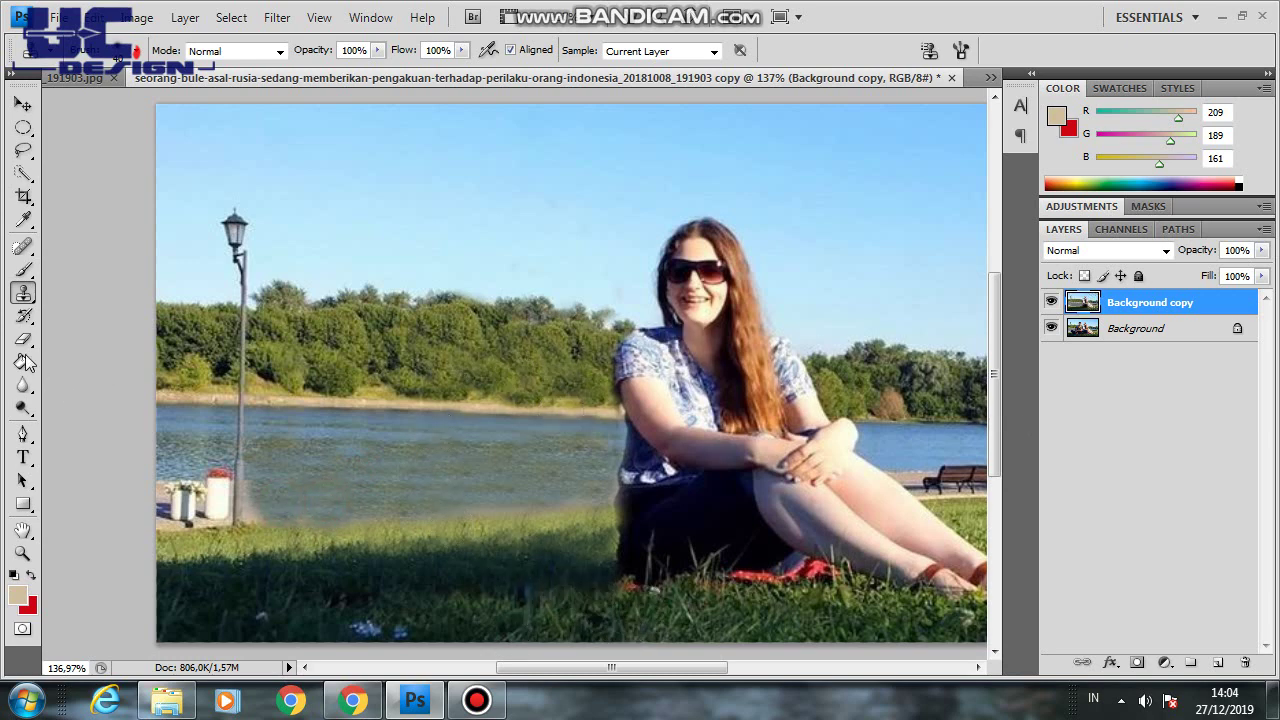
{"action": "left_click", "coordinate": [23, 315]}
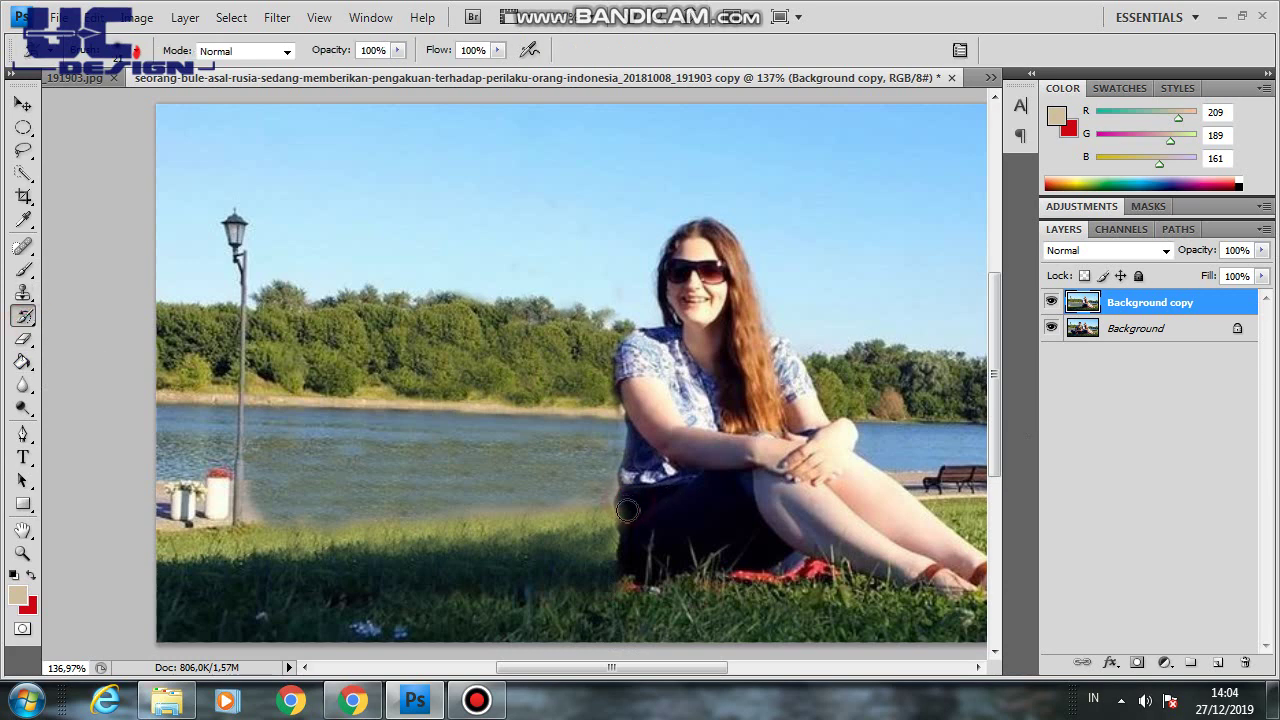
Restore the skirt's left edge with the History Brush and zoom to 320%
{"action": "left_click_drag", "start_coordinate": [627, 510], "coordinate": [627, 526]}
{"action": "scroll", "coordinate": [616, 387], "scroll_direction": "up", "scroll_amount": 1}
{"action": "scroll", "coordinate": [620, 445], "scroll_direction": "up", "scroll_amount": 2}
{"action": "scroll", "coordinate": [620, 445], "scroll_direction": "up", "scroll_amount": 2}
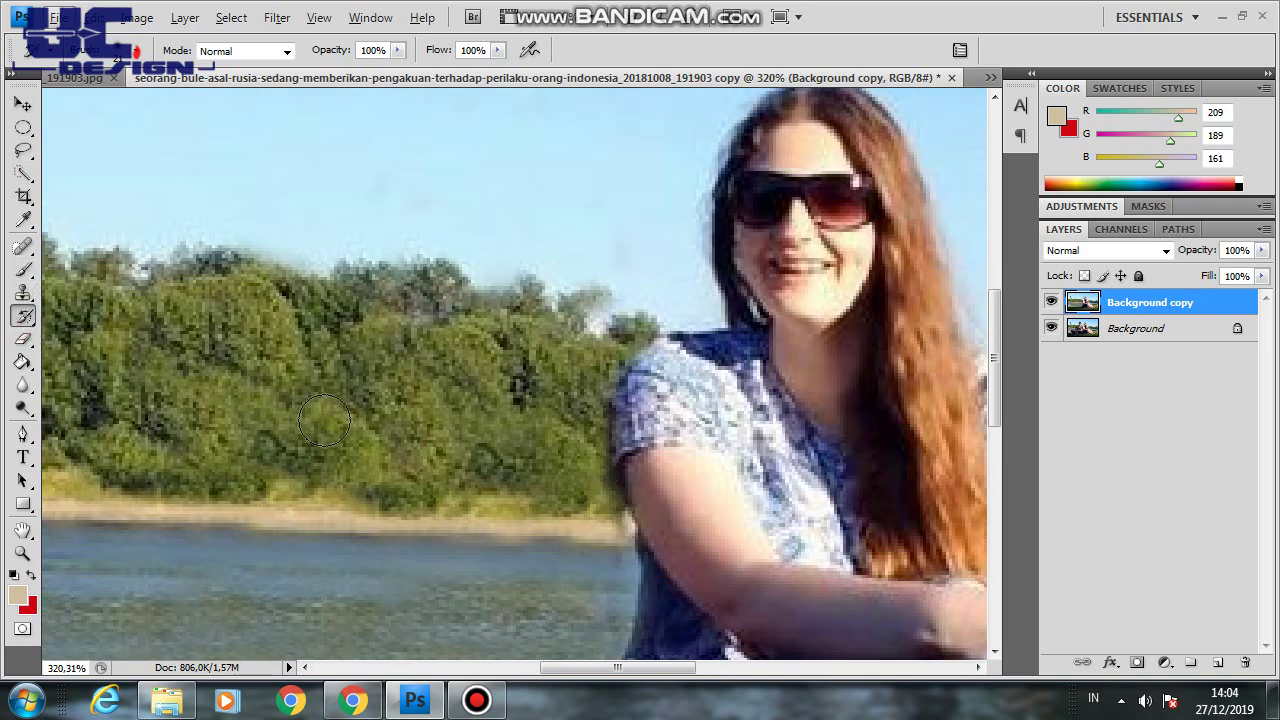
Clone background along the woman's arm edge with a smaller brush, redoing one overly bright stroke
{"action": "left_click", "coordinate": [23, 295]}
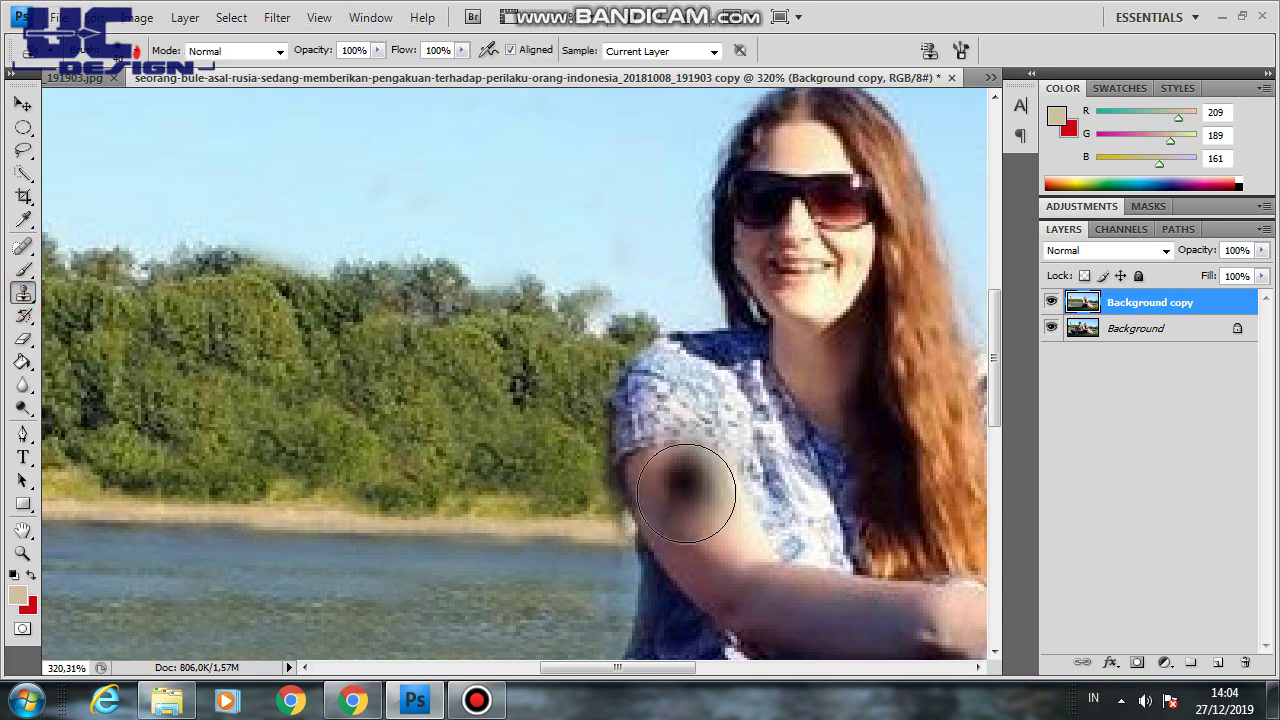
{"action": "key", "text": "bracketleft"}
{"action": "key", "text": "bracketleft"}
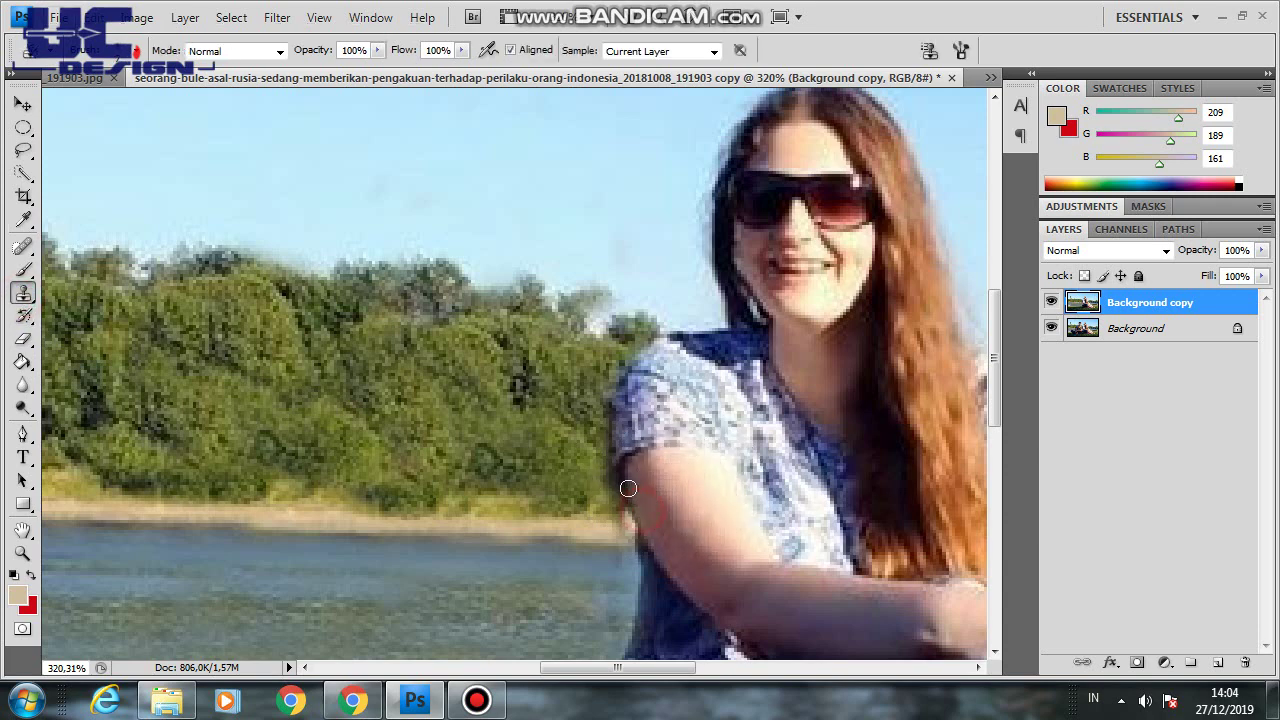
{"action": "left_click_drag", "start_coordinate": [632, 463], "coordinate": [632, 510]}
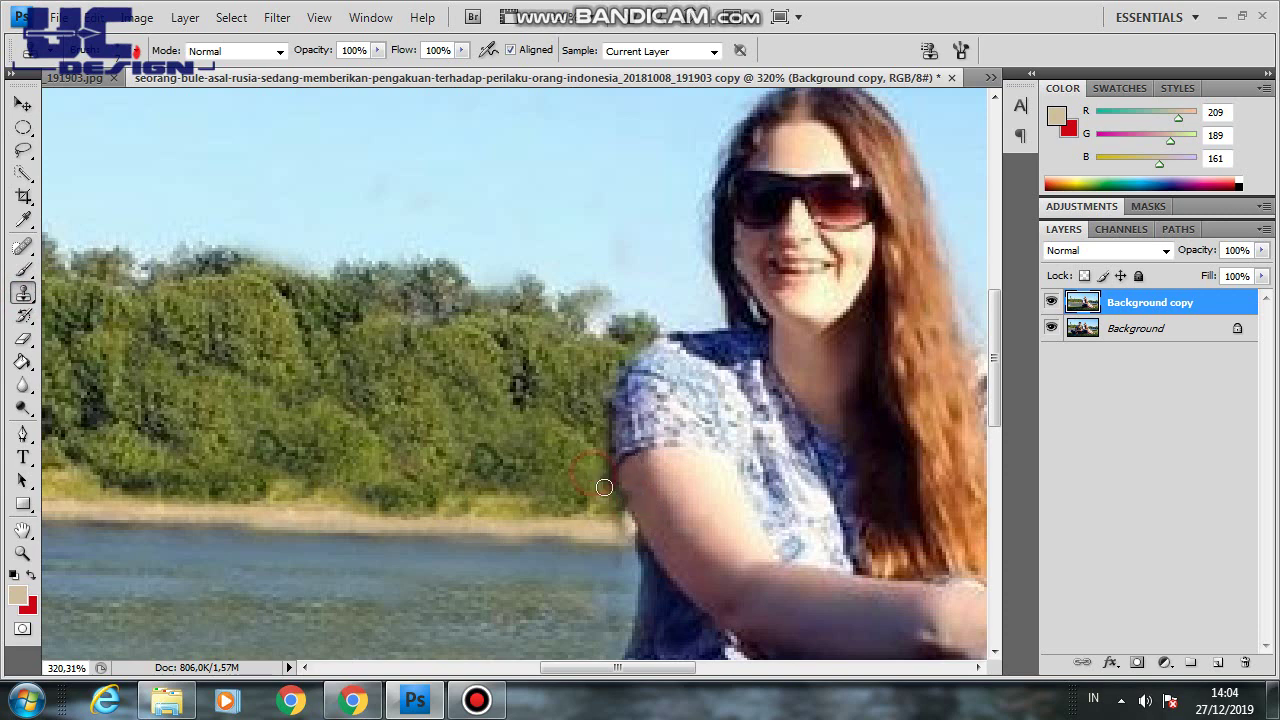
{"action": "left_click_drag", "start_coordinate": [614, 503], "coordinate": [609, 408]}
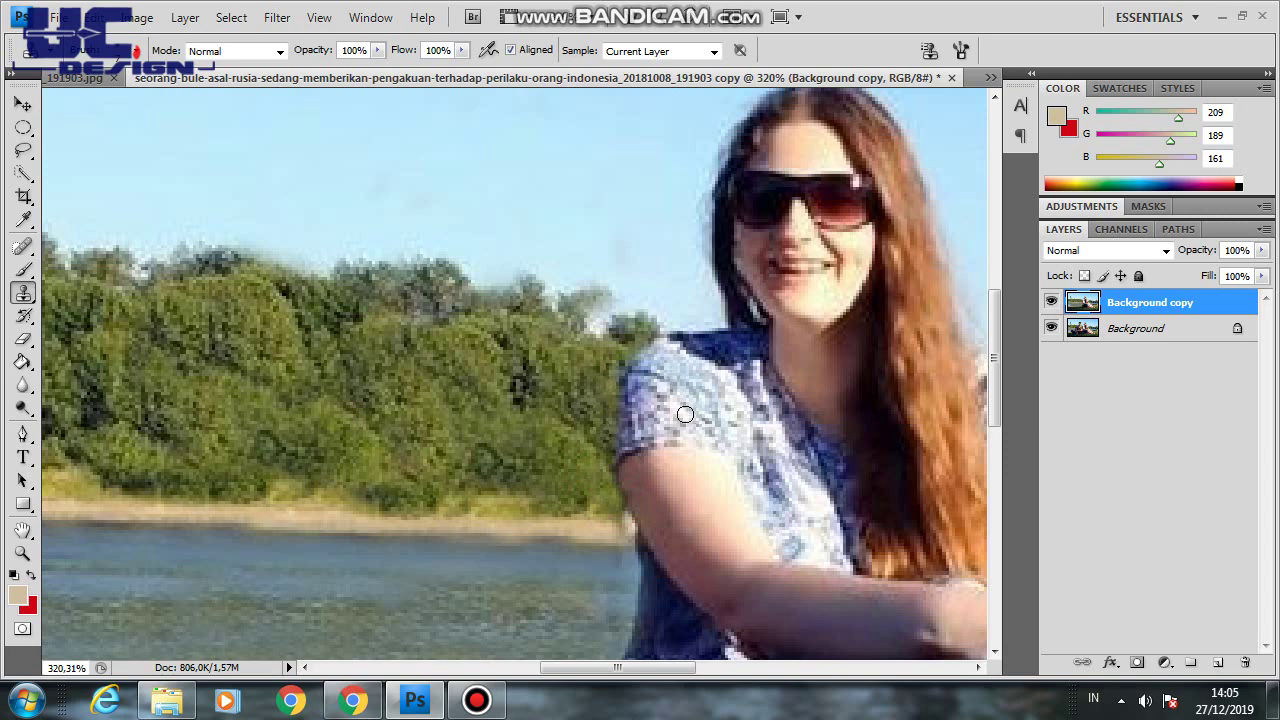
{"action": "key", "text": "ctrl+z"}
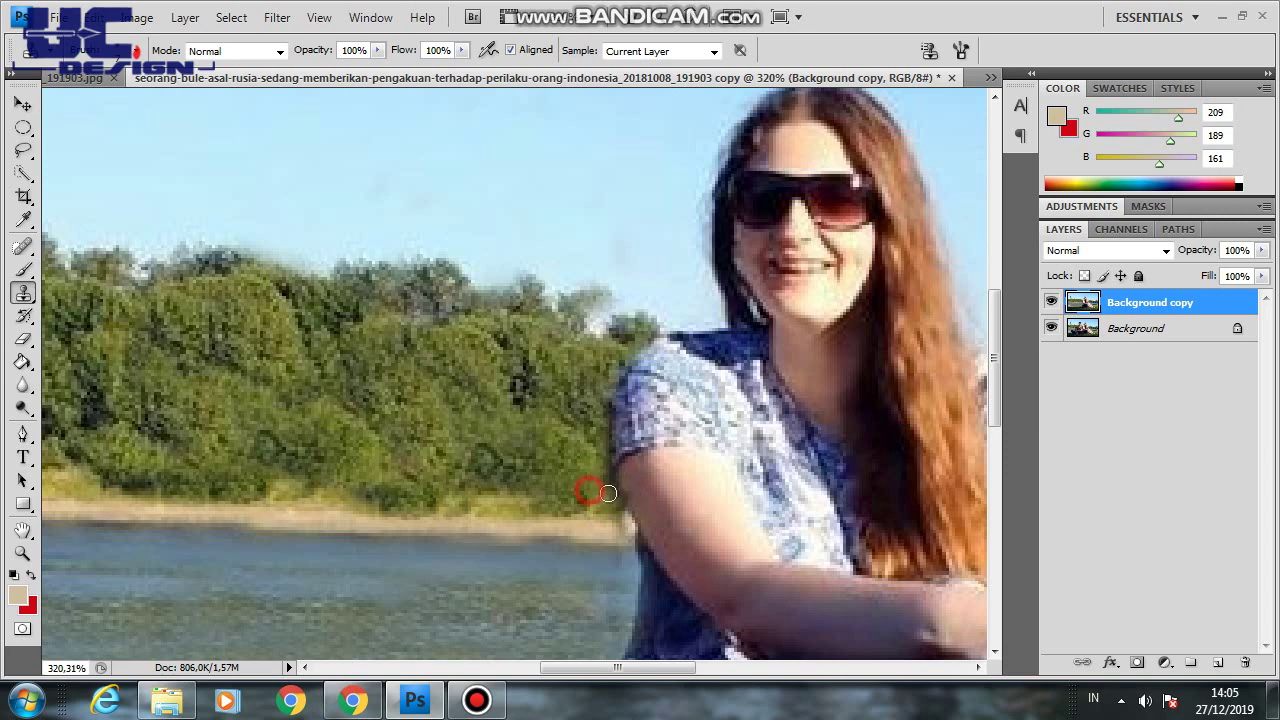
{"action": "left_click_drag", "start_coordinate": [617, 500], "coordinate": [604, 478]}
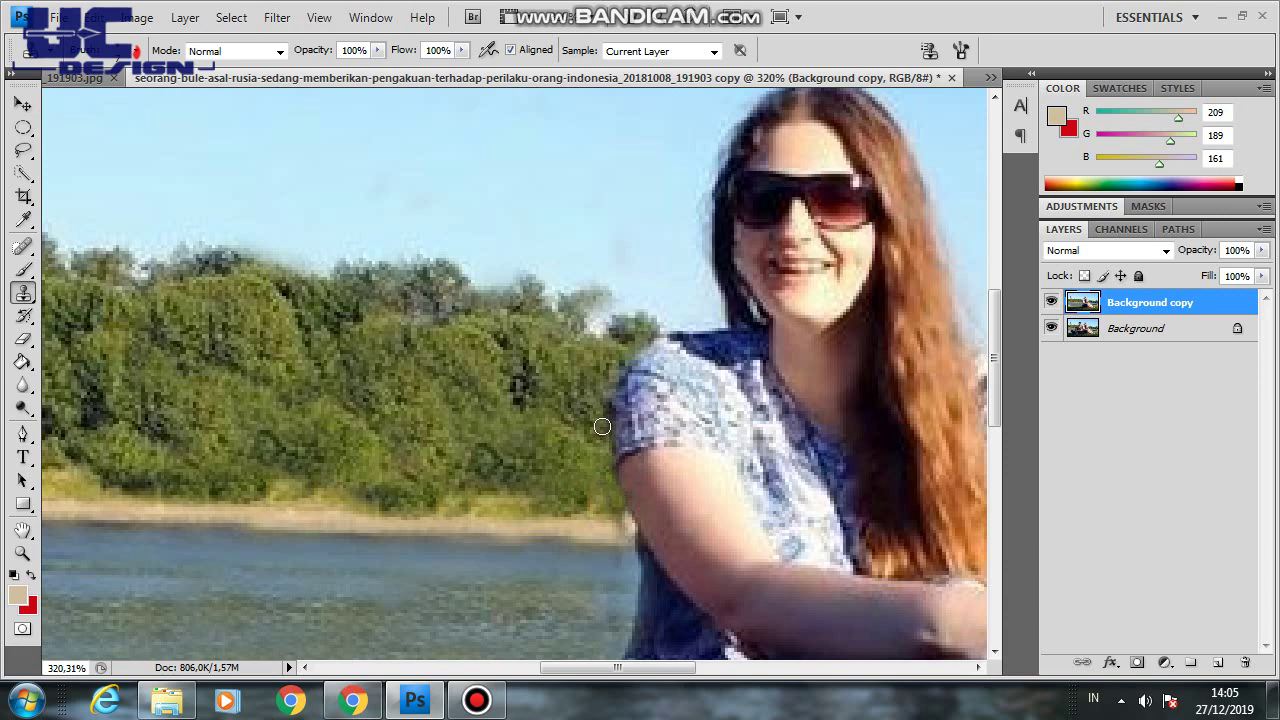
Clean the shoulder edge against the trees and blend the shoreline beside the arm
{"action": "left_click_drag", "start_coordinate": [602, 427], "coordinate": [610, 345]}
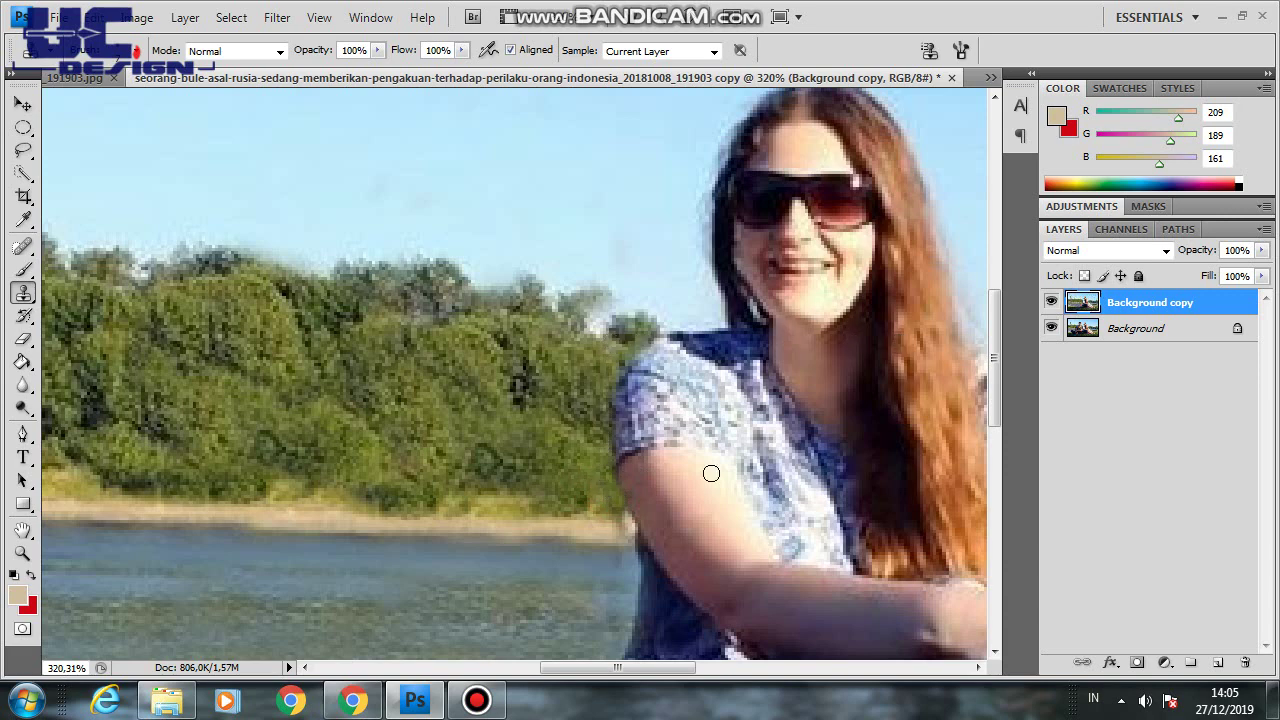
{"action": "left_click_drag", "start_coordinate": [632, 542], "coordinate": [632, 545]}
{"action": "left_click_drag", "start_coordinate": [603, 531], "coordinate": [623, 547]}
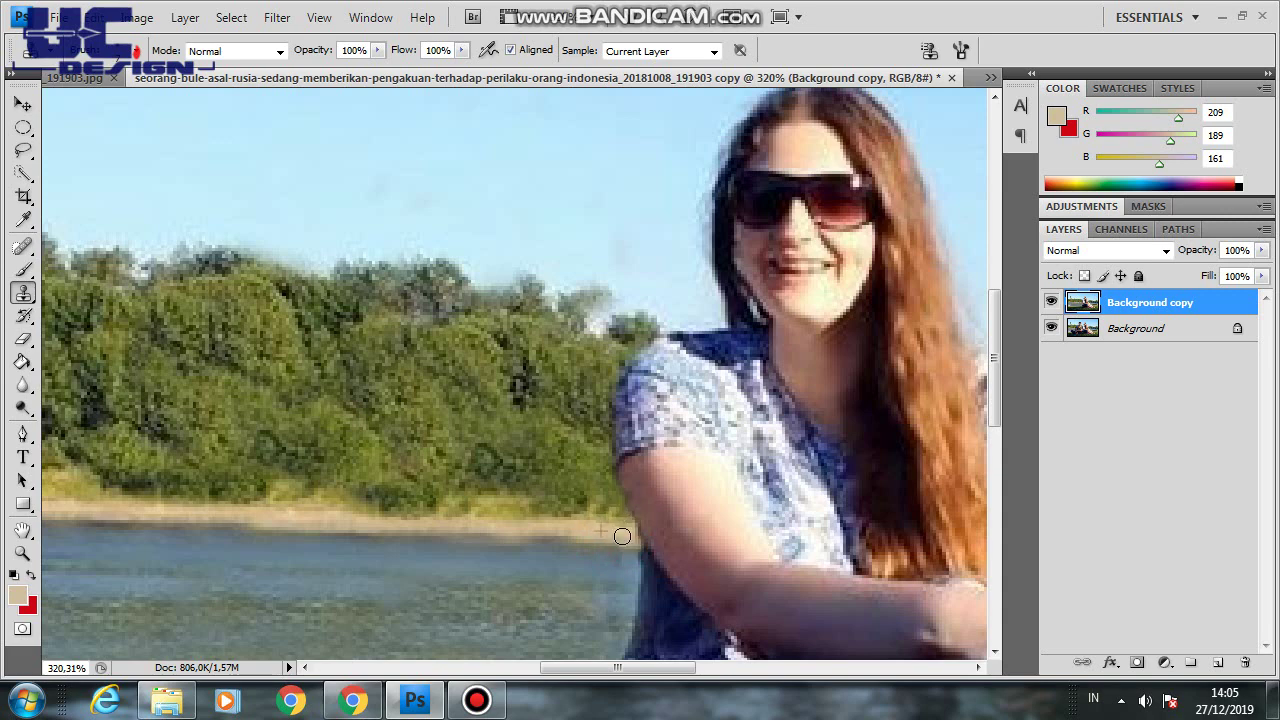
{"action": "left_click_drag", "start_coordinate": [571, 503], "coordinate": [597, 506]}
{"action": "scroll", "coordinate": [659, 469], "scroll_direction": "up", "scroll_amount": 1}
Fit the whole photo in the window
{"action": "left_click", "coordinate": [659, 16]}
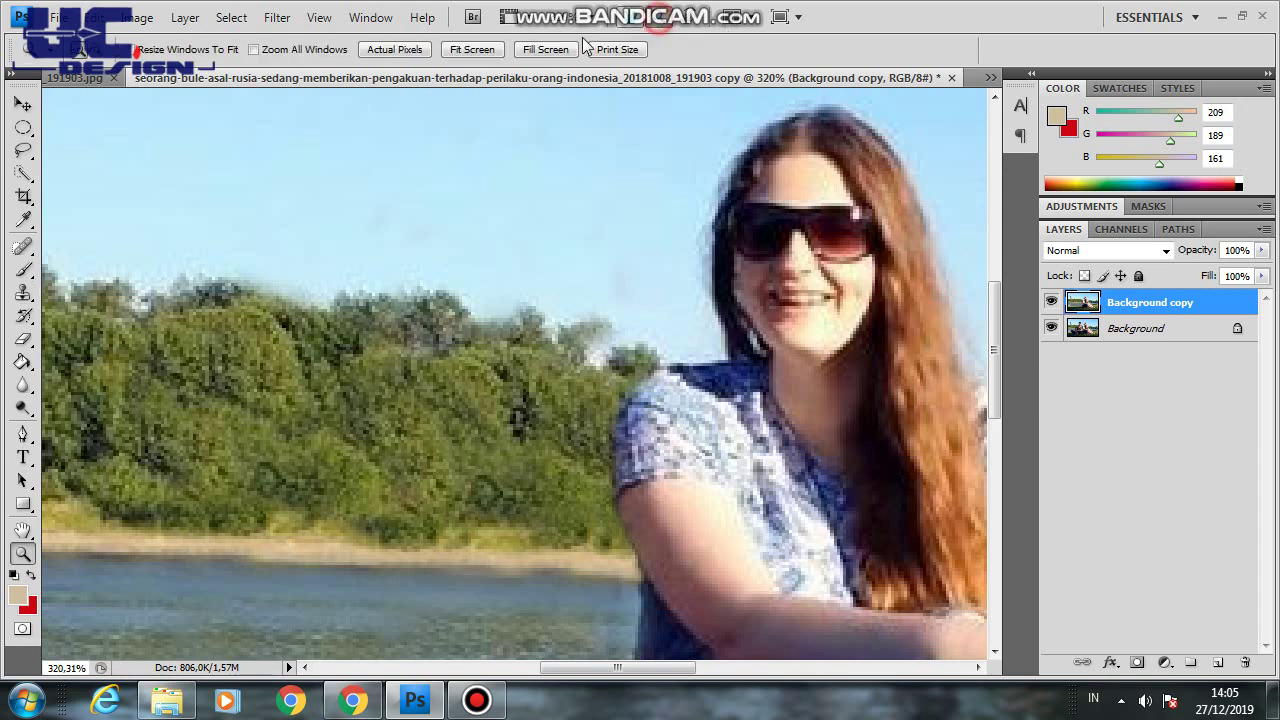
{"action": "left_click", "coordinate": [472, 49]}
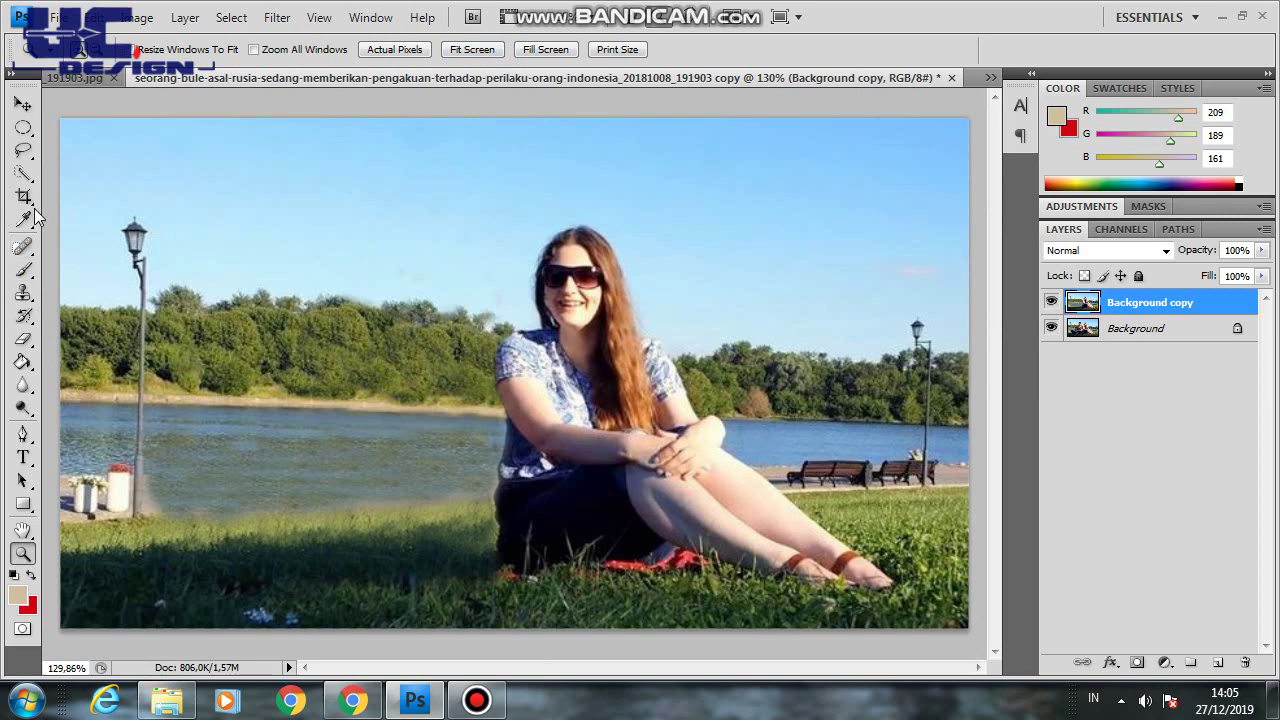
{"action": "left_click", "coordinate": [23, 151]}
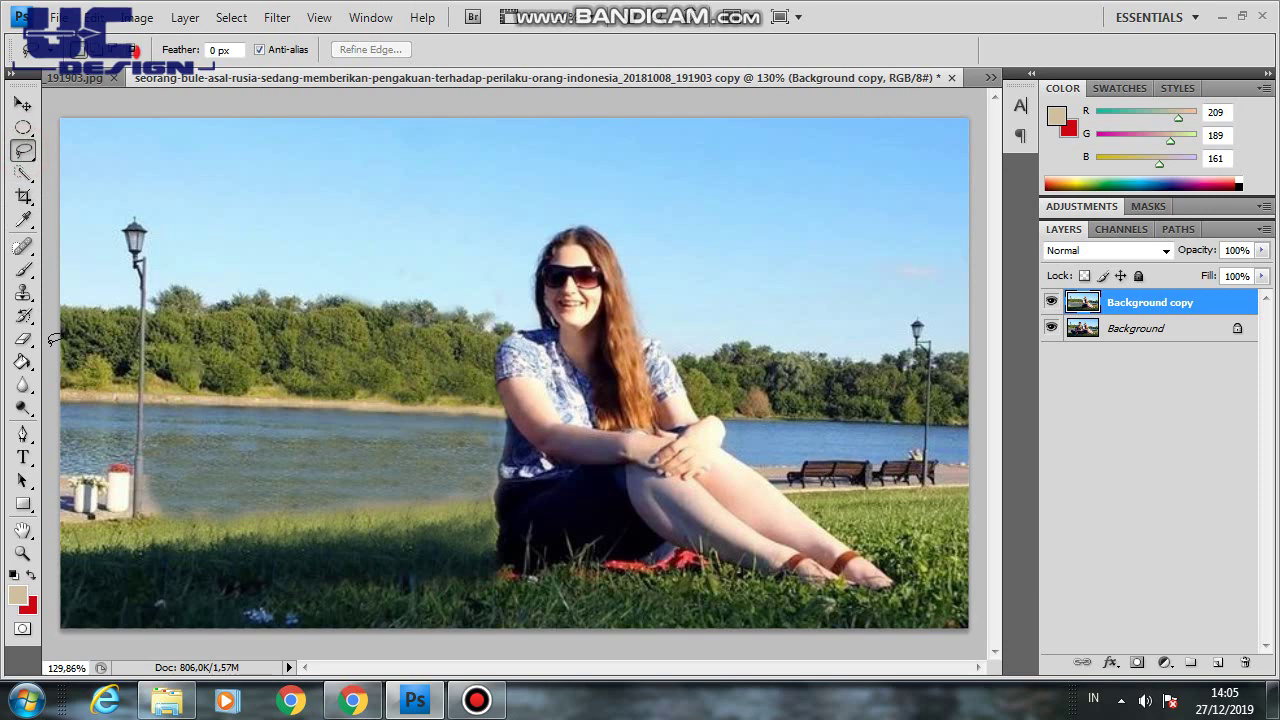
Clone water beside the woman's arm with the Clone Stamp at 42% opacity
{"action": "left_click", "coordinate": [23, 293]}
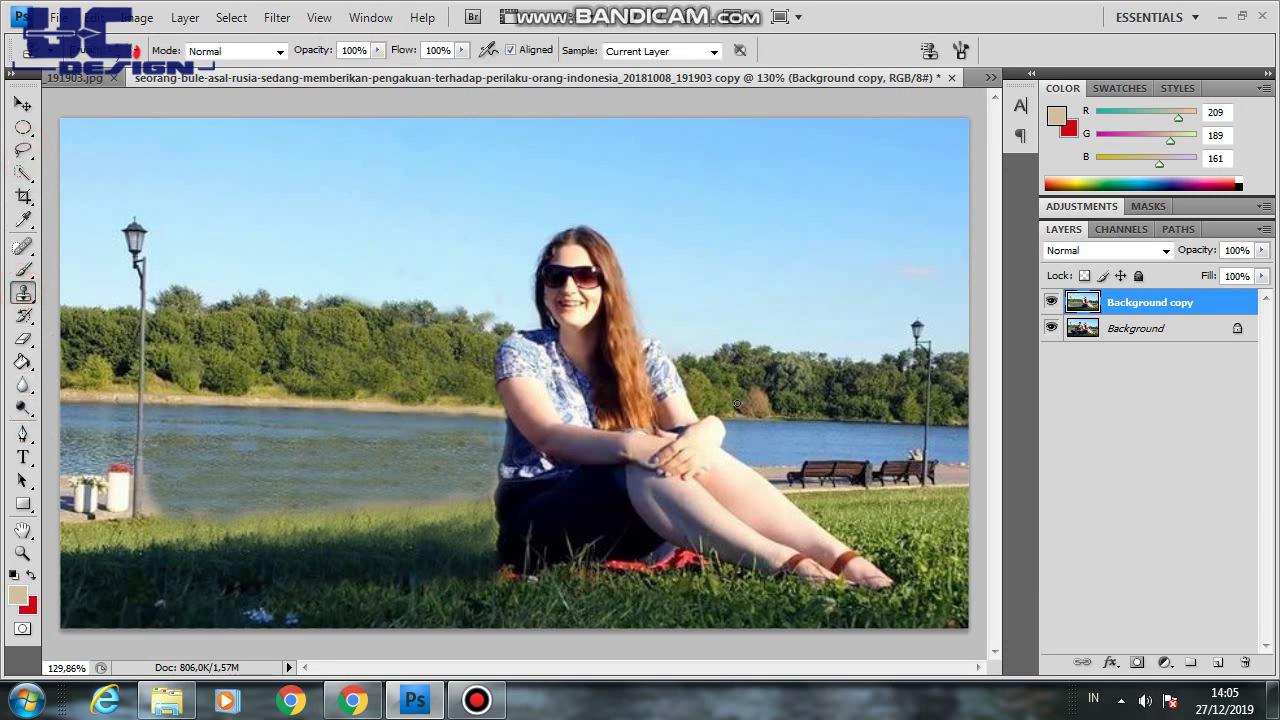
{"action": "left_click", "coordinate": [377, 51]}
{"action": "left_click_drag", "start_coordinate": [383, 69], "coordinate": [319, 69]}
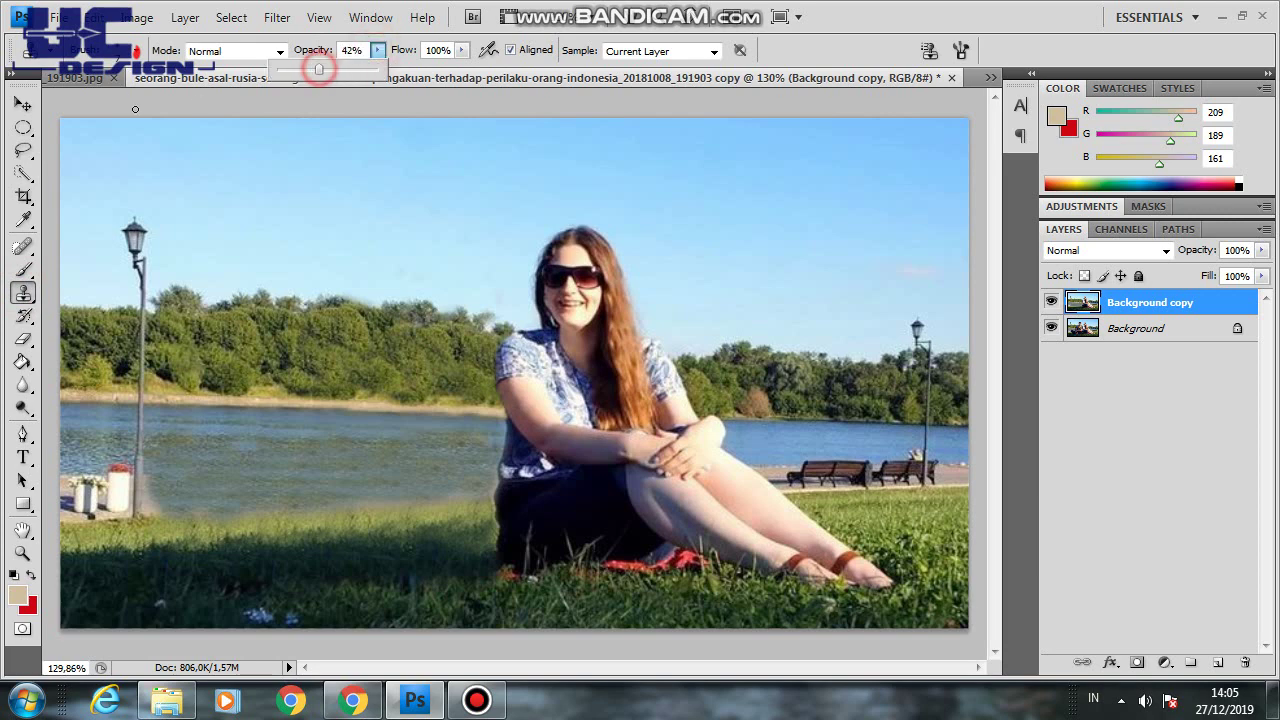
{"action": "left_click", "coordinate": [813, 440]}
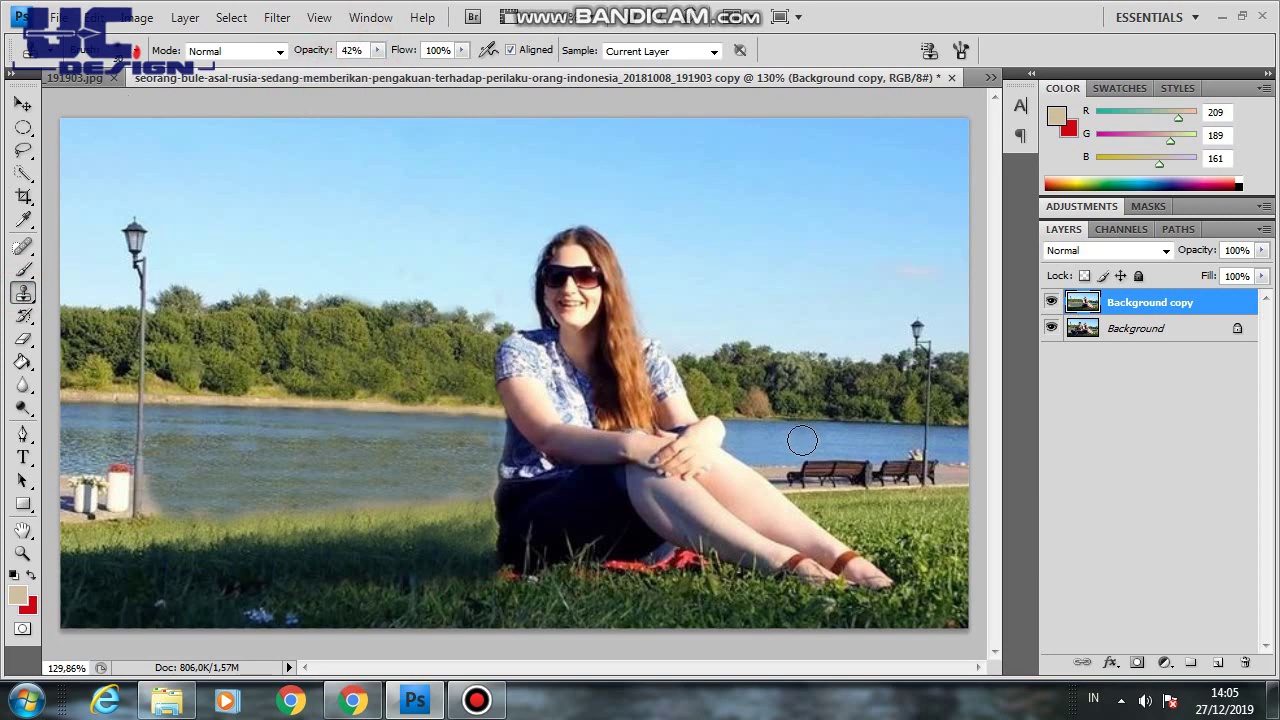
{"action": "mouse_move", "coordinate": [545, 441]}
{"action": "left_mouse_down"}
{"action": "mouse_move", "coordinate": [425, 441]}
{"action": "mouse_move", "coordinate": [466, 449]}
{"action": "left_mouse_up"}
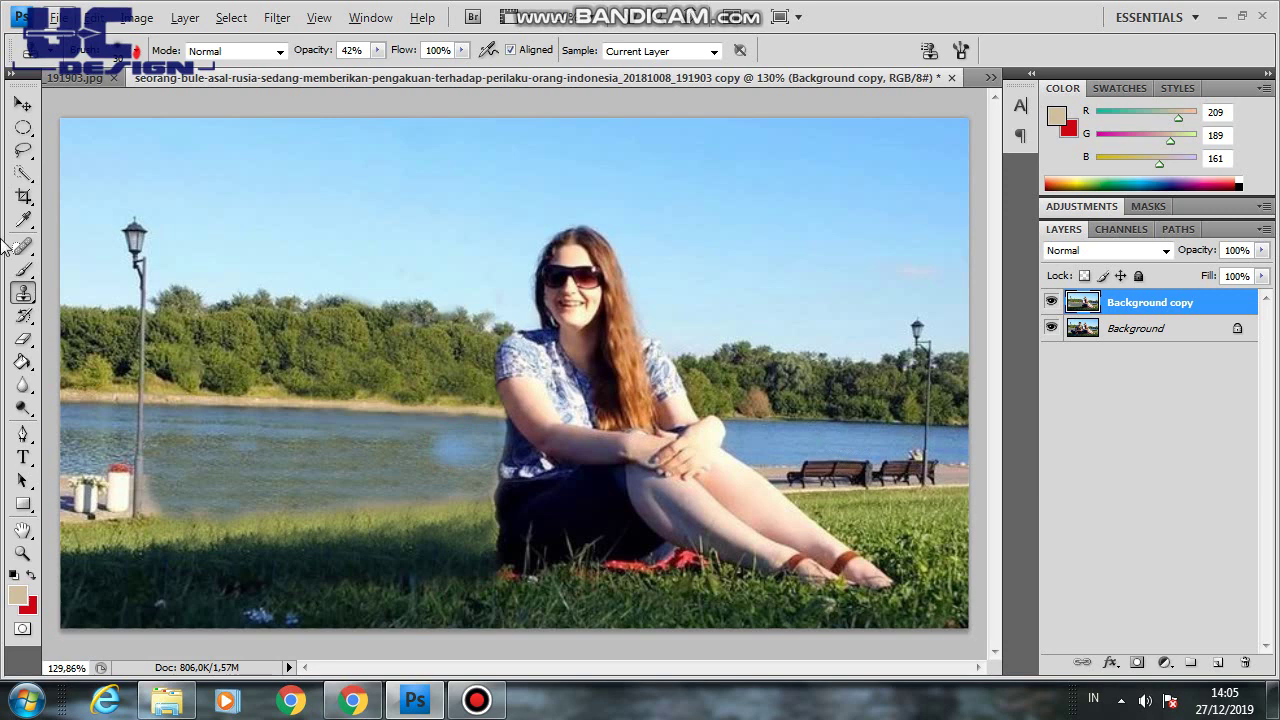
{"action": "left_click", "coordinate": [23, 268]}
Paint sampled lake blue on a new layer left of the woman and by the lamp post, faded to 46%
{"action": "left_click", "coordinate": [796, 436], "text": "alt"}
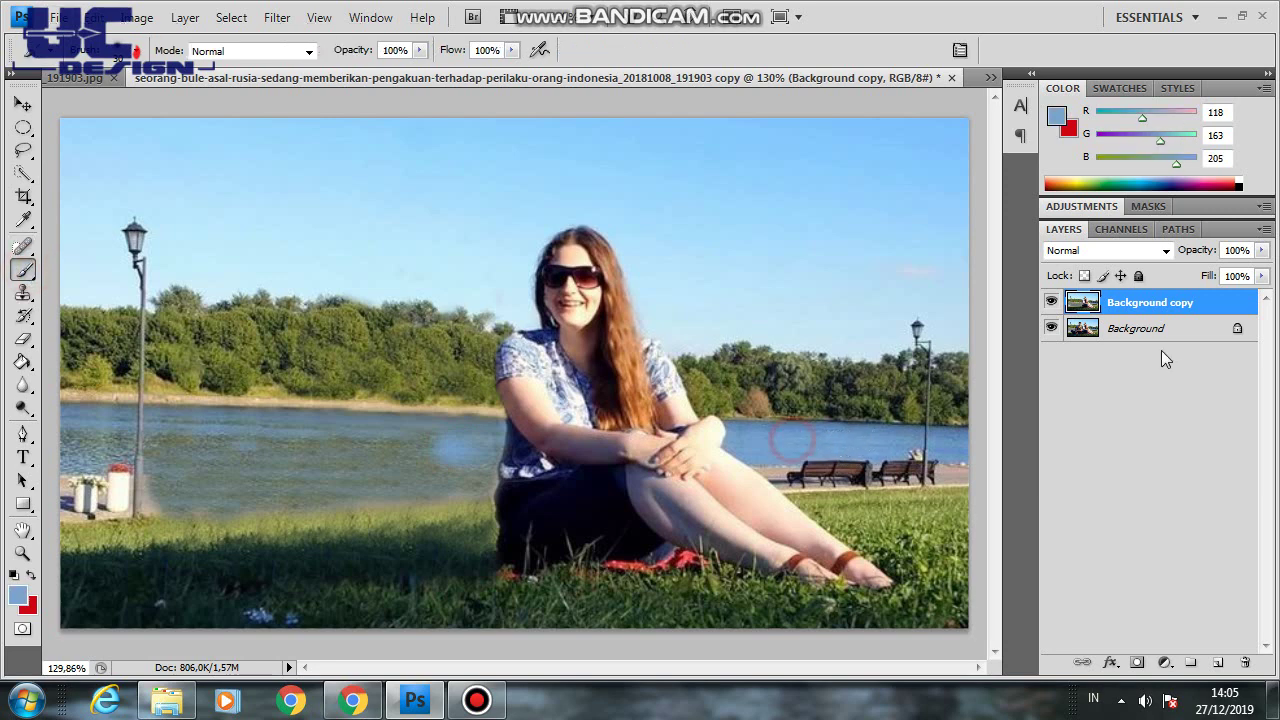
{"action": "left_click", "coordinate": [1218, 664]}
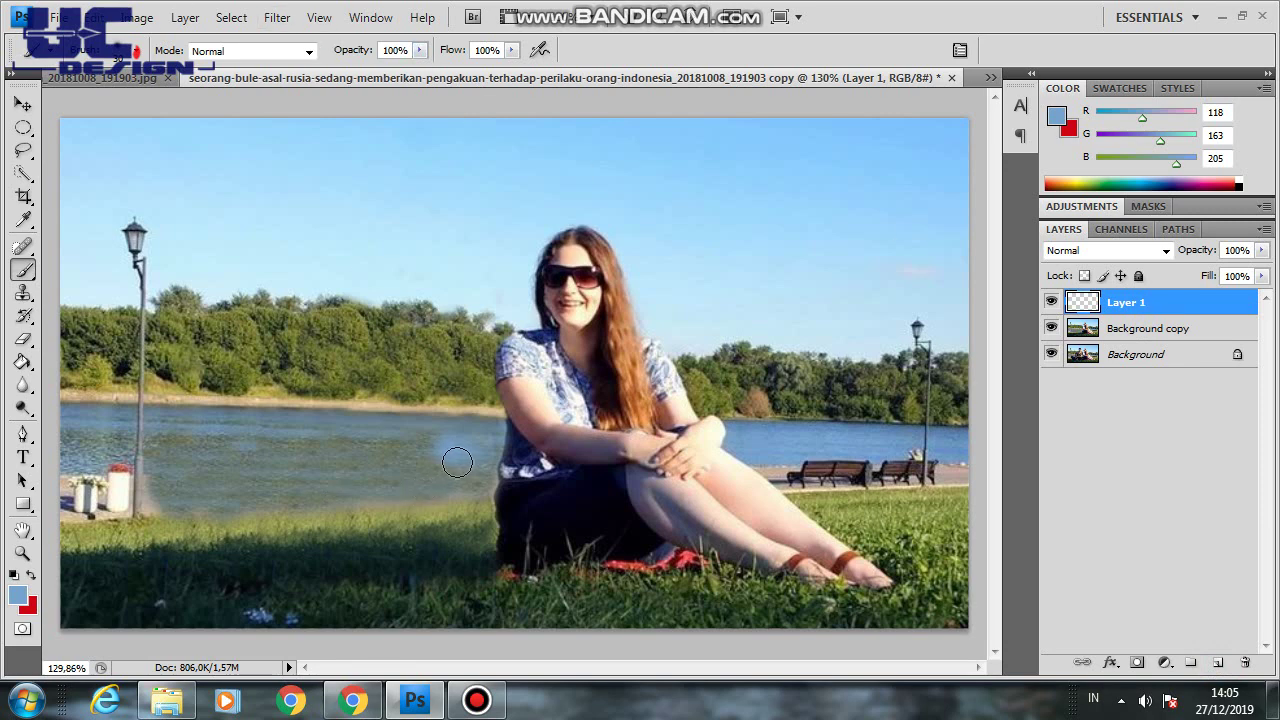
{"action": "mouse_move", "coordinate": [466, 462]}
{"action": "left_mouse_down"}
{"action": "mouse_move", "coordinate": [209, 462]}
{"action": "mouse_move", "coordinate": [166, 449]}
{"action": "mouse_move", "coordinate": [483, 442]}
{"action": "mouse_move", "coordinate": [451, 474]}
{"action": "mouse_move", "coordinate": [215, 494]}
{"action": "mouse_move", "coordinate": [174, 491]}
{"action": "mouse_move", "coordinate": [163, 451]}
{"action": "mouse_move", "coordinate": [183, 423]}
{"action": "mouse_move", "coordinate": [363, 427]}
{"action": "mouse_move", "coordinate": [466, 437]}
{"action": "mouse_move", "coordinate": [475, 474]}
{"action": "left_mouse_up"}
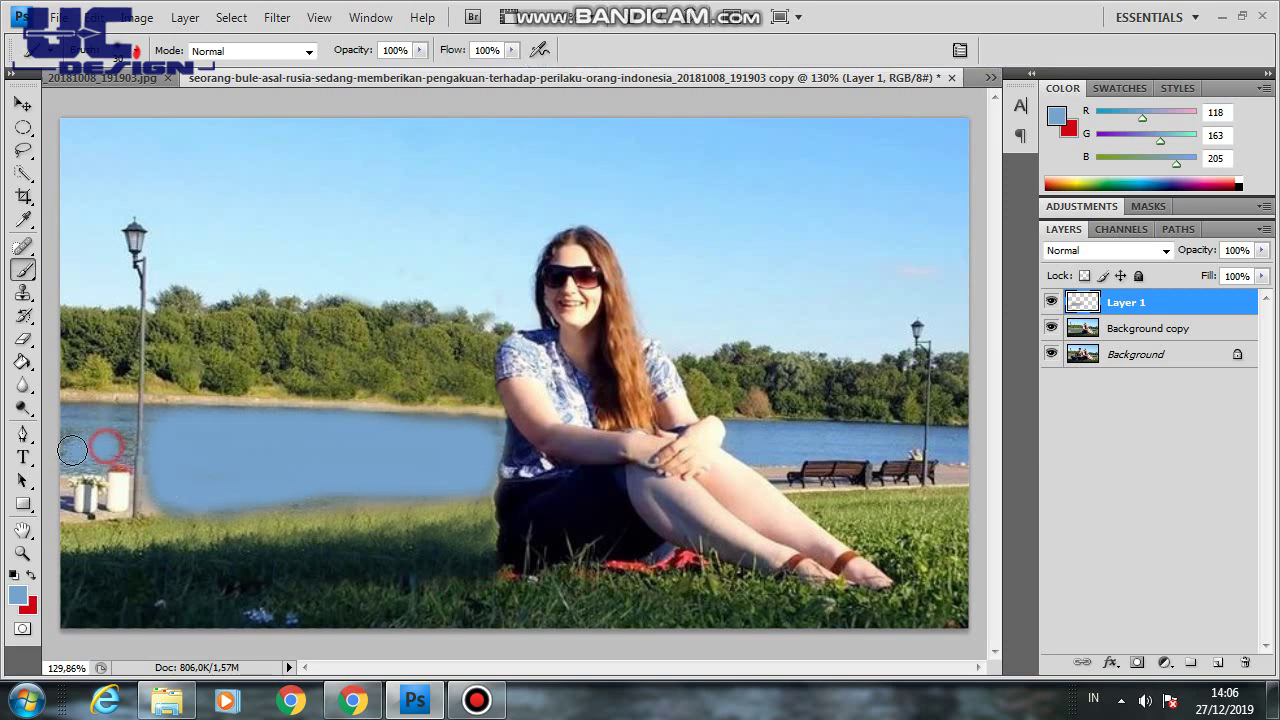
{"action": "mouse_move", "coordinate": [108, 440]}
{"action": "left_mouse_down"}
{"action": "mouse_move", "coordinate": [114, 428]}
{"action": "mouse_move", "coordinate": [71, 423]}
{"action": "left_mouse_up"}
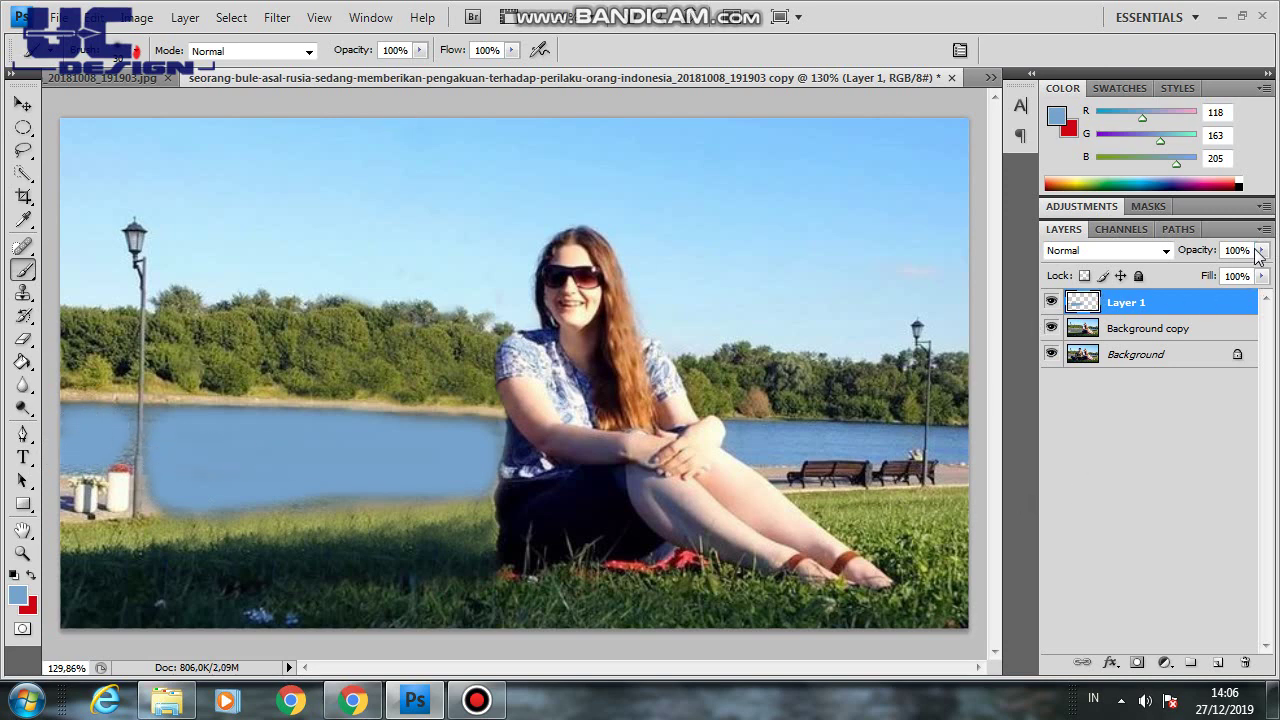
{"action": "left_click", "coordinate": [1261, 250]}
{"action": "left_click_drag", "start_coordinate": [1258, 271], "coordinate": [1196, 271]}
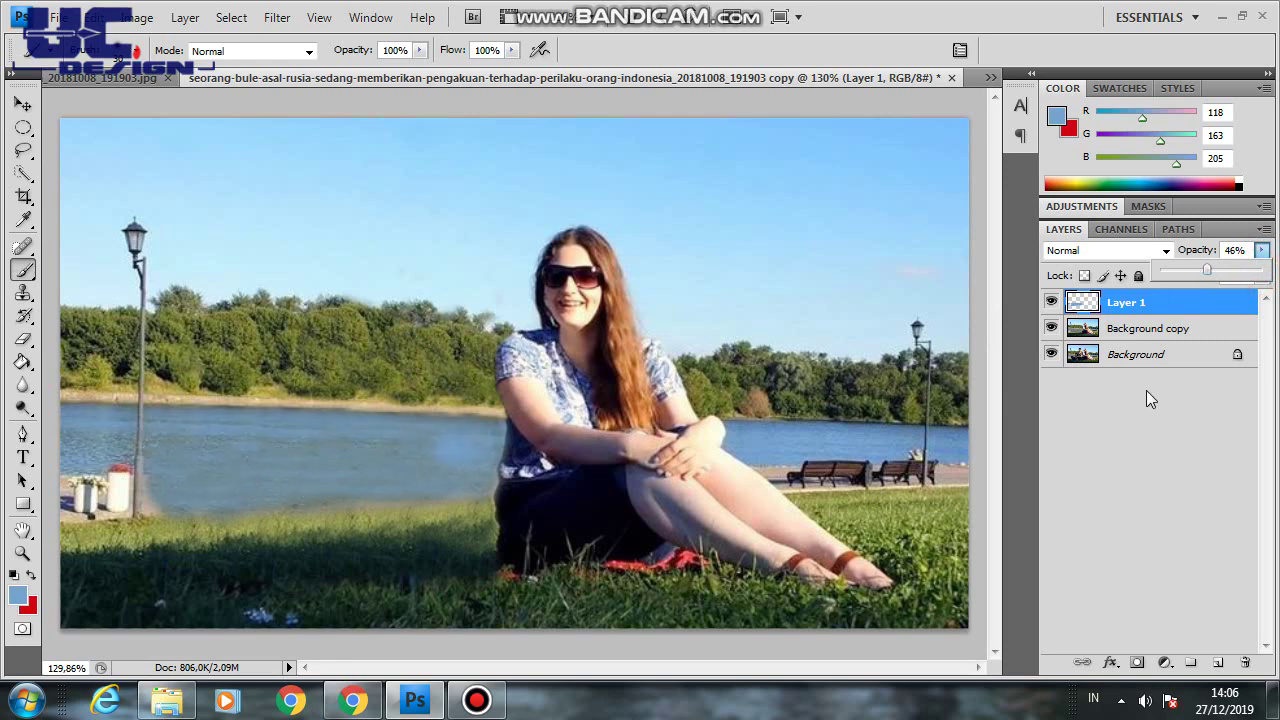
{"action": "left_click", "coordinate": [1150, 358]}
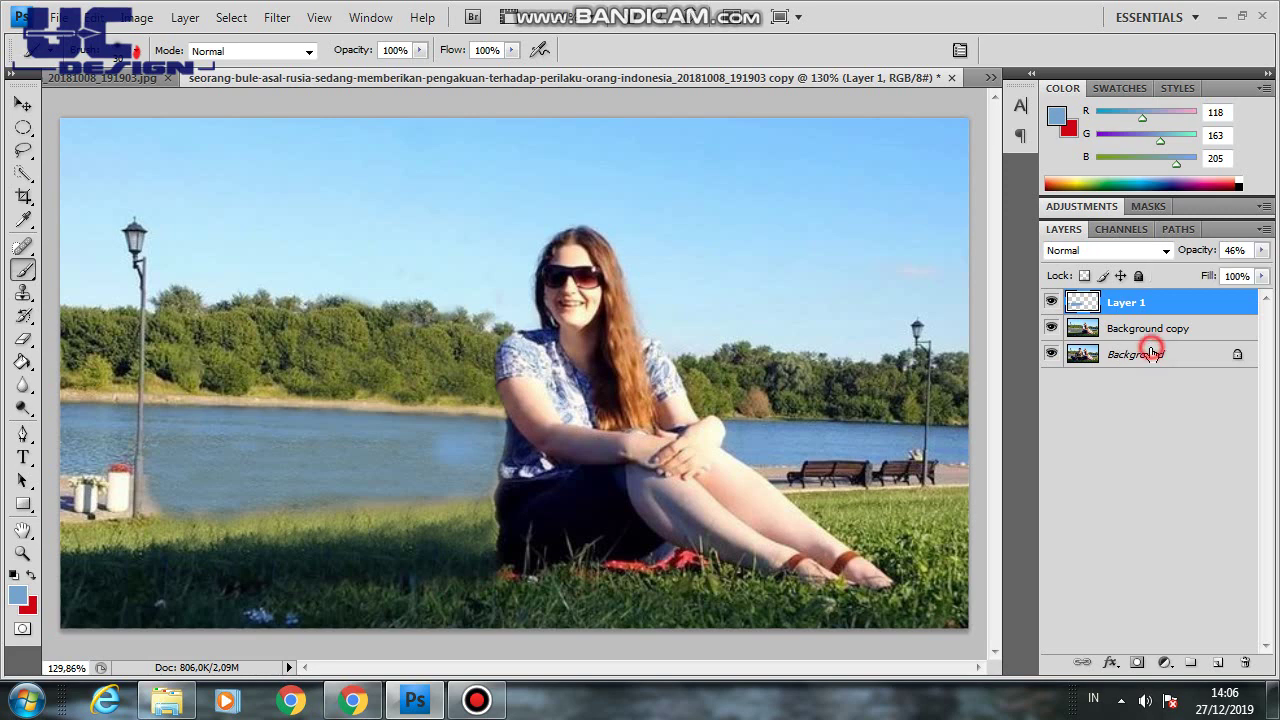
{"action": "right_click", "coordinate": [1151, 354]}
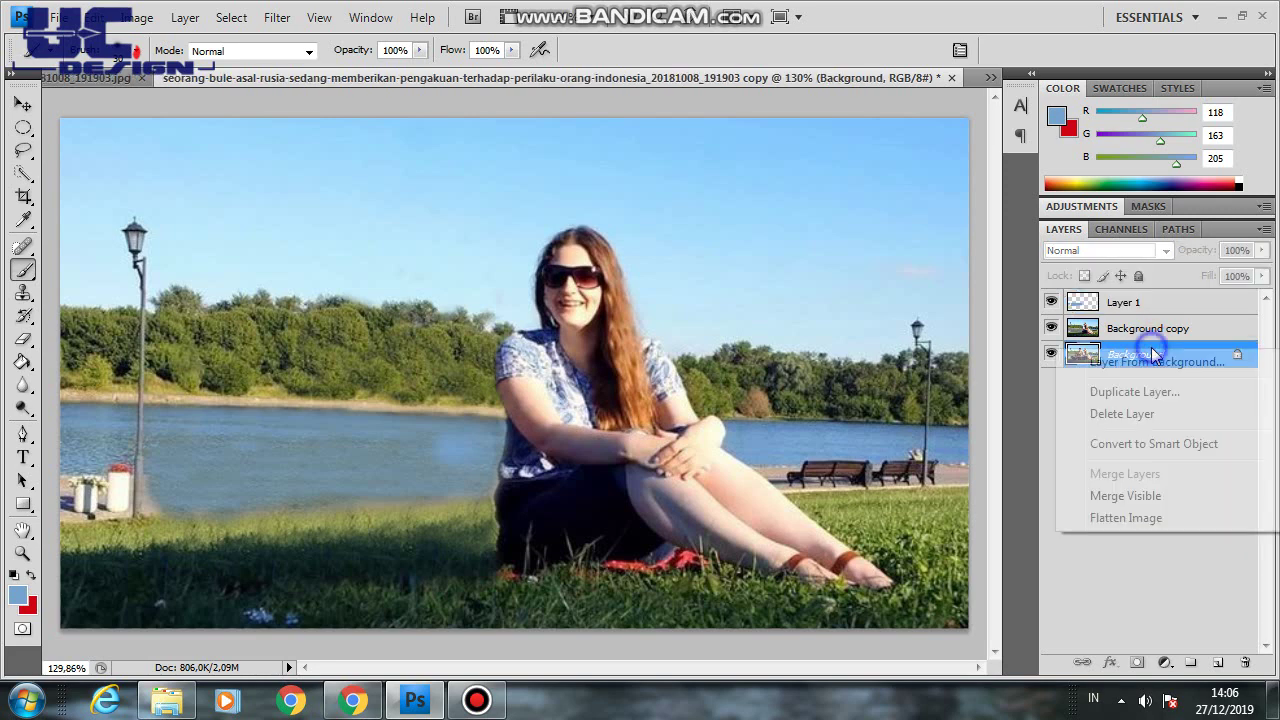
{"action": "left_click", "coordinate": [1120, 518]}
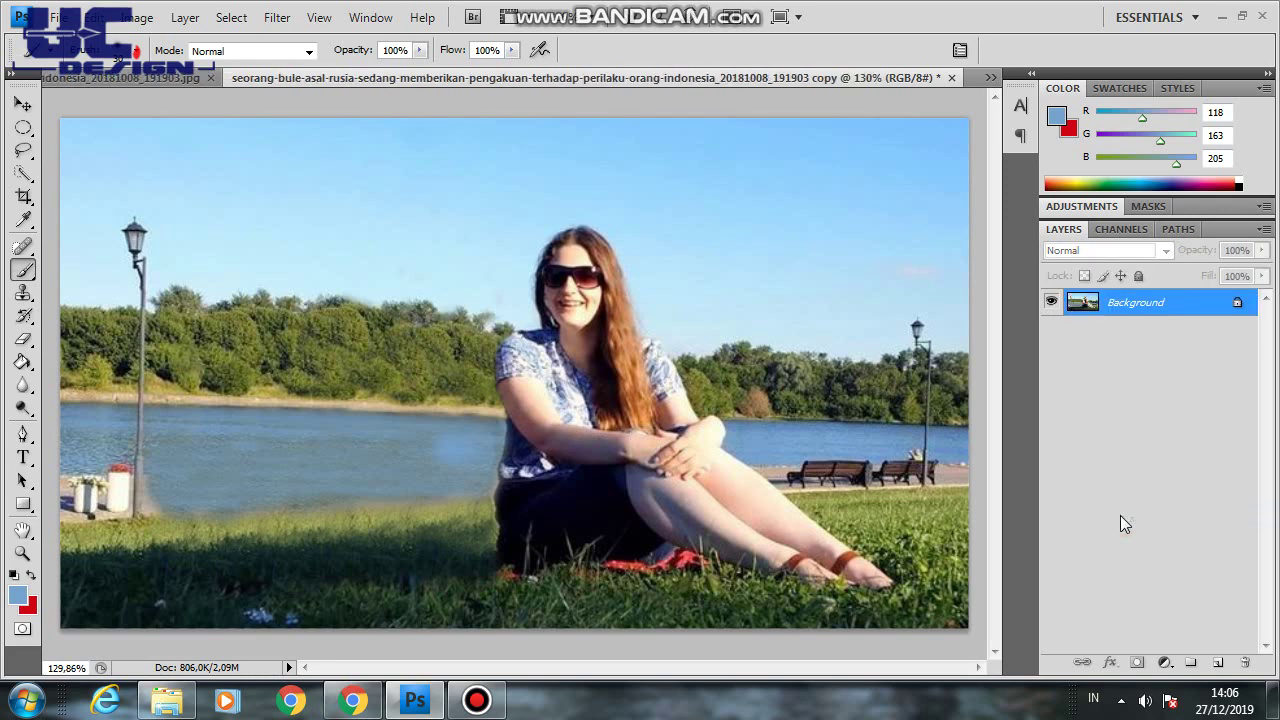
{"action": "left_click", "coordinate": [137, 17]}
{"action": "left_click", "coordinate": [171, 95]}
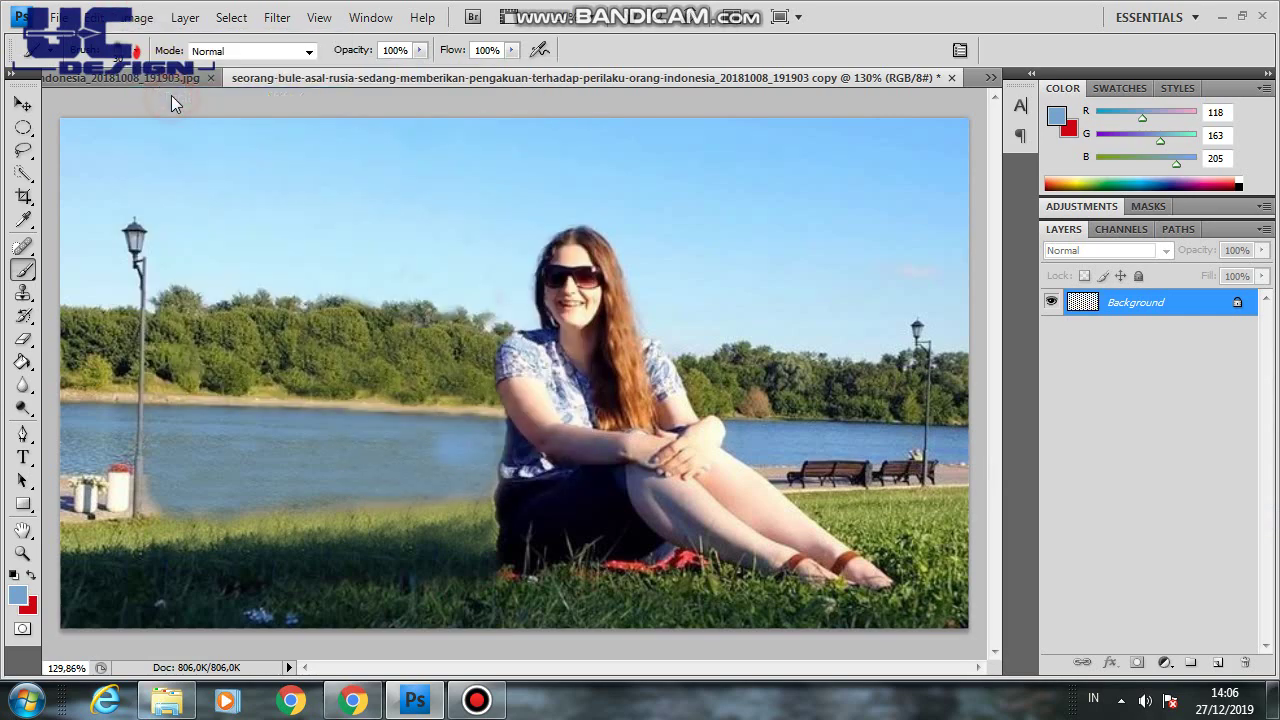
{"action": "left_click", "coordinate": [137, 17]}
{"action": "mouse_move", "coordinate": [200, 68]}
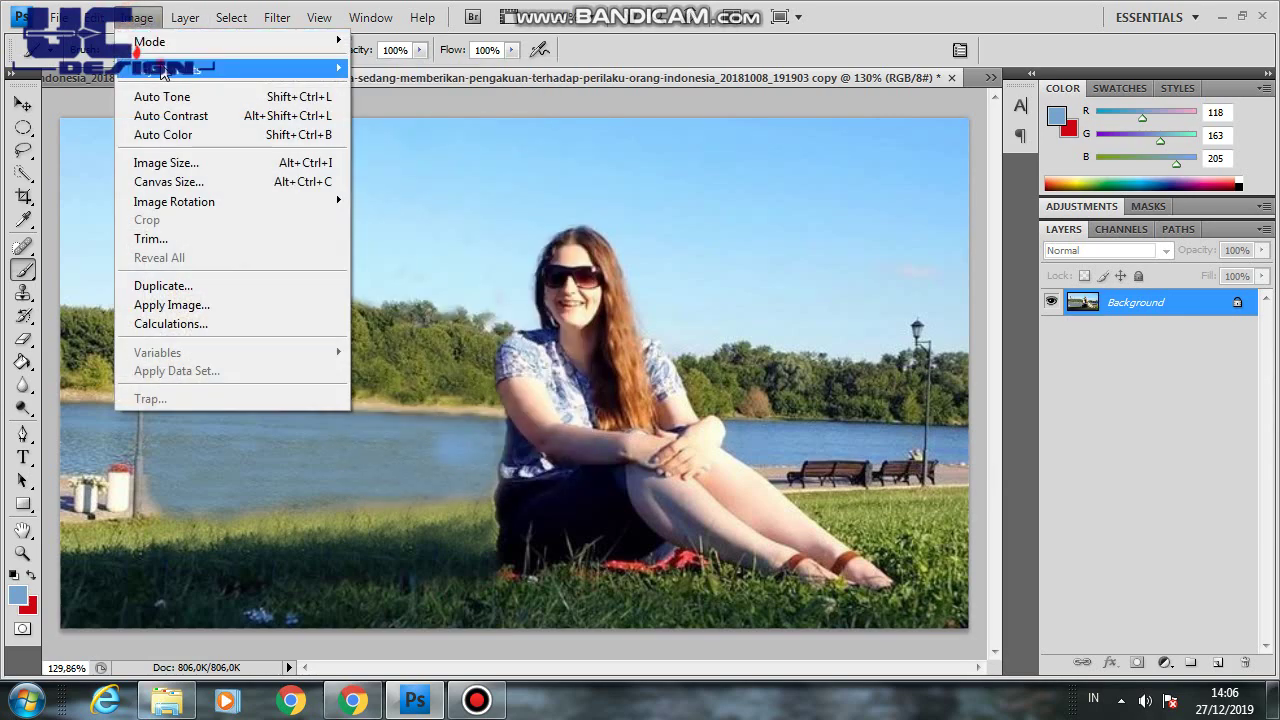
{"action": "left_click", "coordinate": [425, 57]}
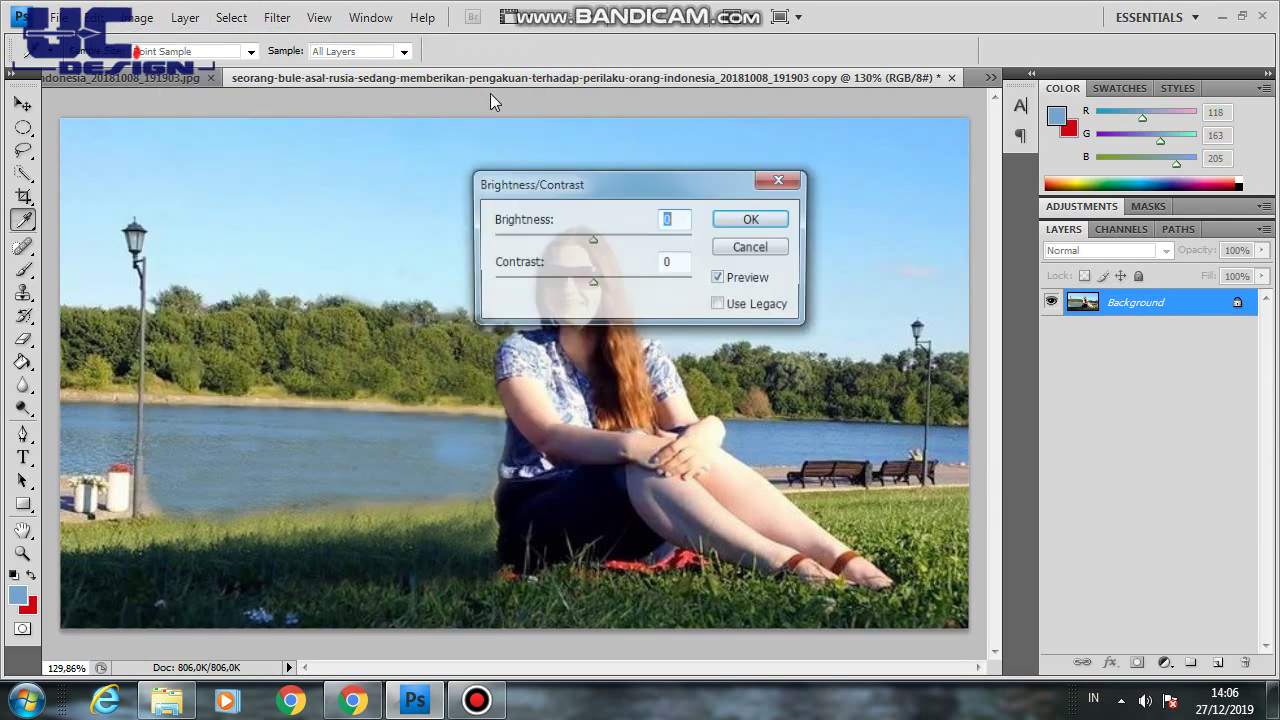
{"action": "left_click", "coordinate": [611, 240]}
{"action": "left_click", "coordinate": [750, 221]}
{"action": "key", "text": "b"}
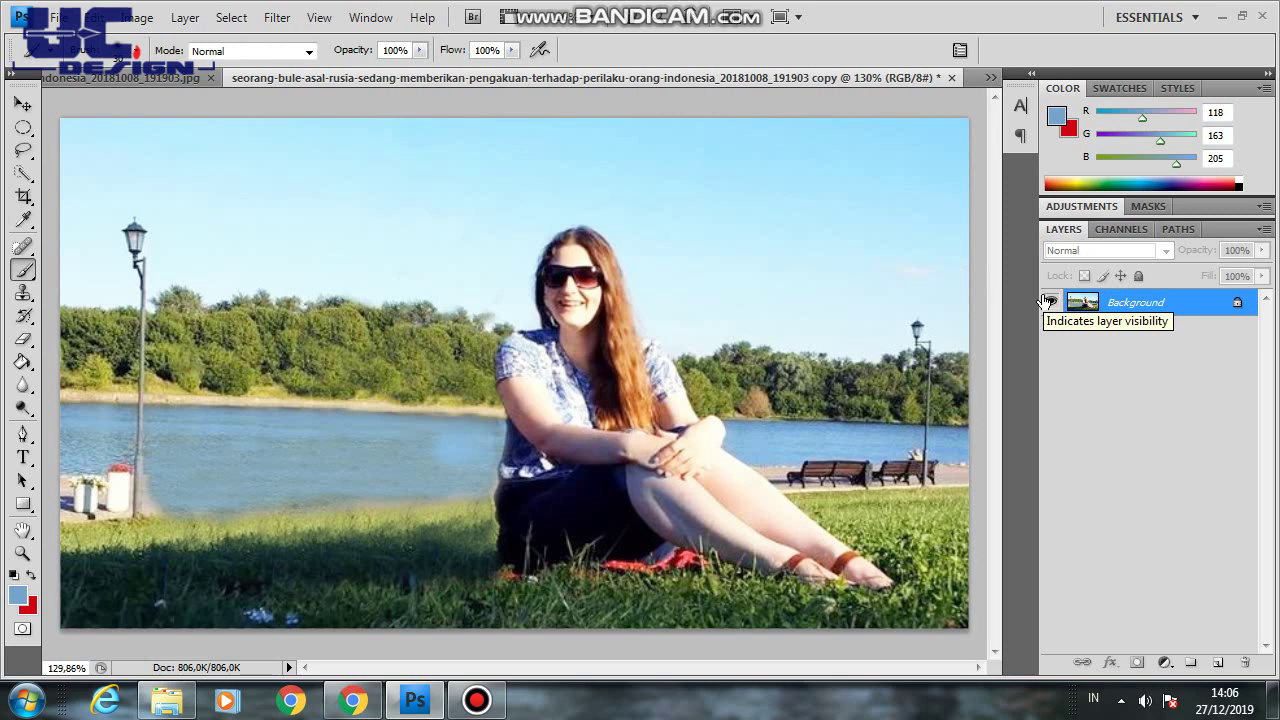
{"action": "key", "text": "ctrl+z"}
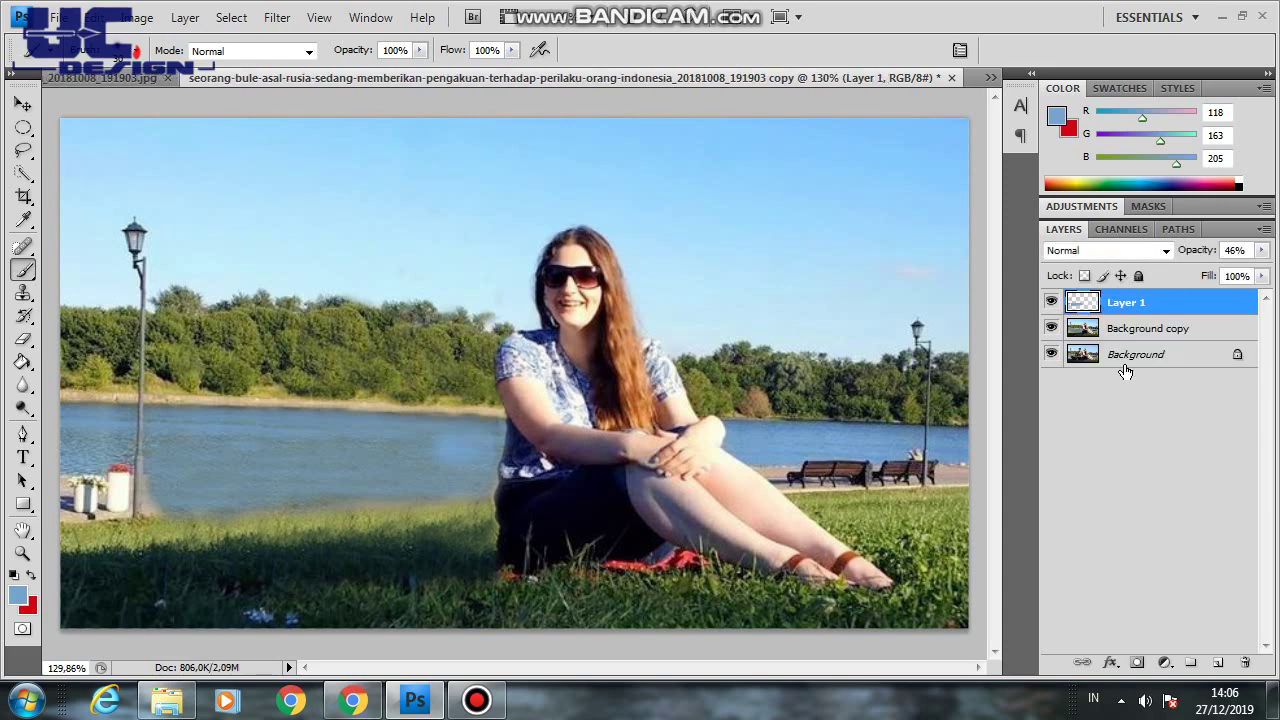
{"action": "left_click", "coordinate": [1052, 329]}
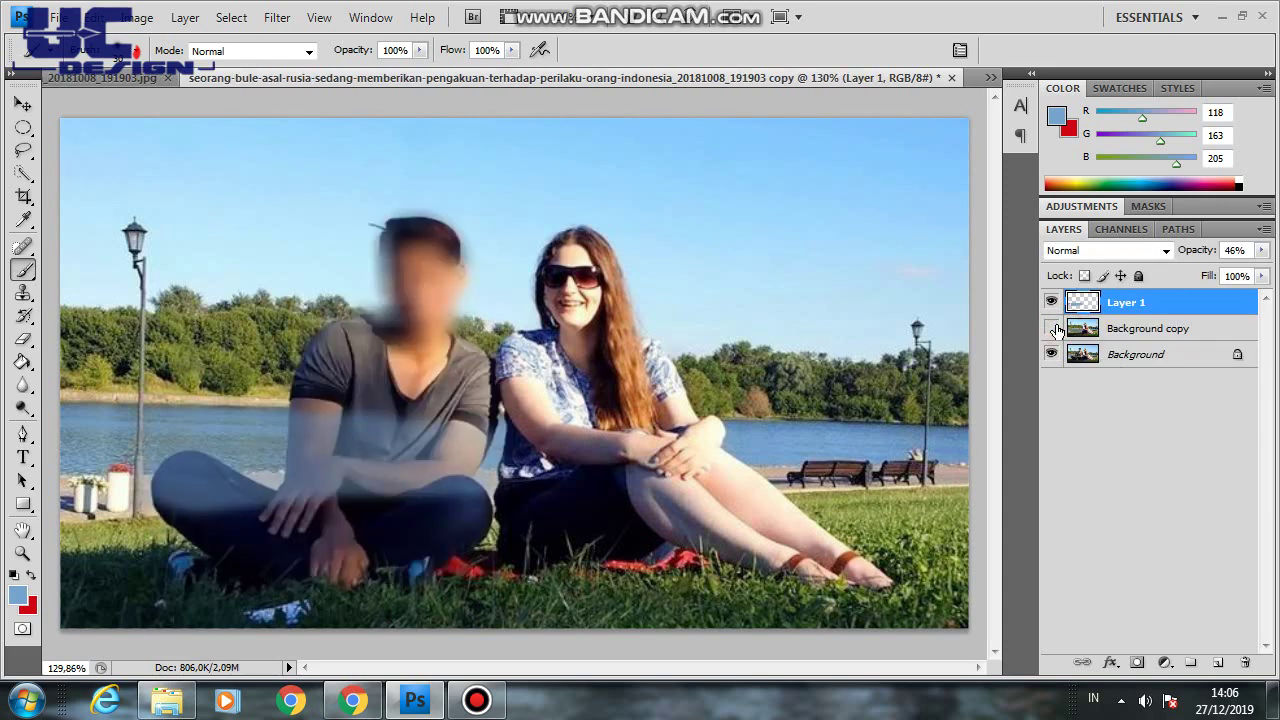
{"action": "left_click", "coordinate": [1052, 329]}
{"action": "left_click", "coordinate": [1052, 329]}
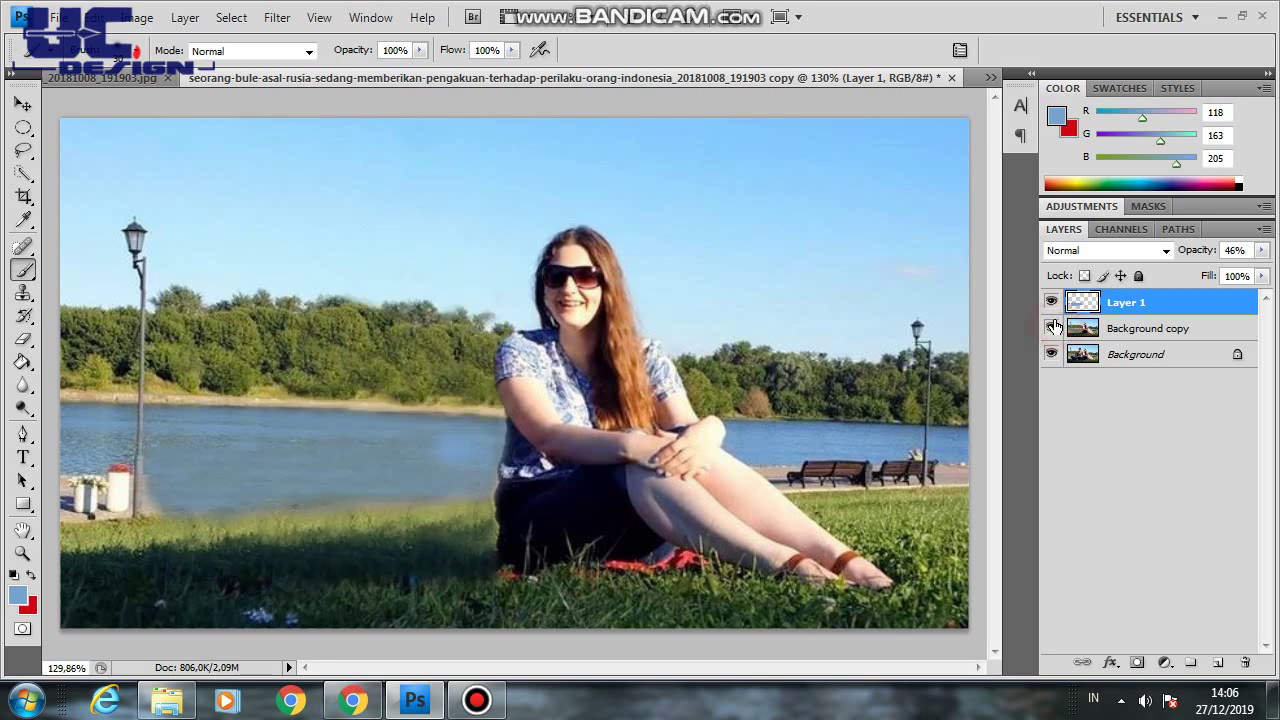
{"action": "left_click", "coordinate": [1050, 301]}
{"action": "left_click", "coordinate": [1052, 330]}
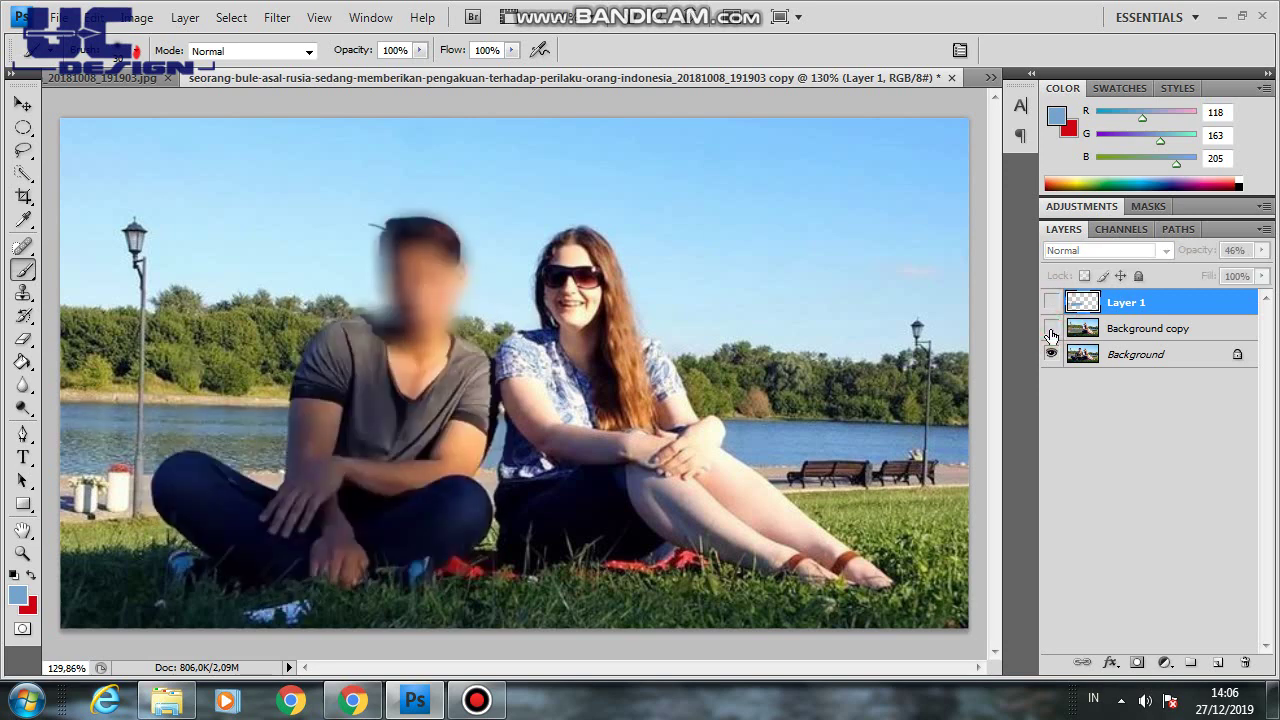
{"action": "left_click", "coordinate": [1051, 330]}
{"action": "left_click", "coordinate": [1051, 330]}
{"action": "left_click", "coordinate": [1051, 330]}
{"action": "left_click", "coordinate": [1051, 330]}
{"action": "left_click", "coordinate": [1051, 330]}
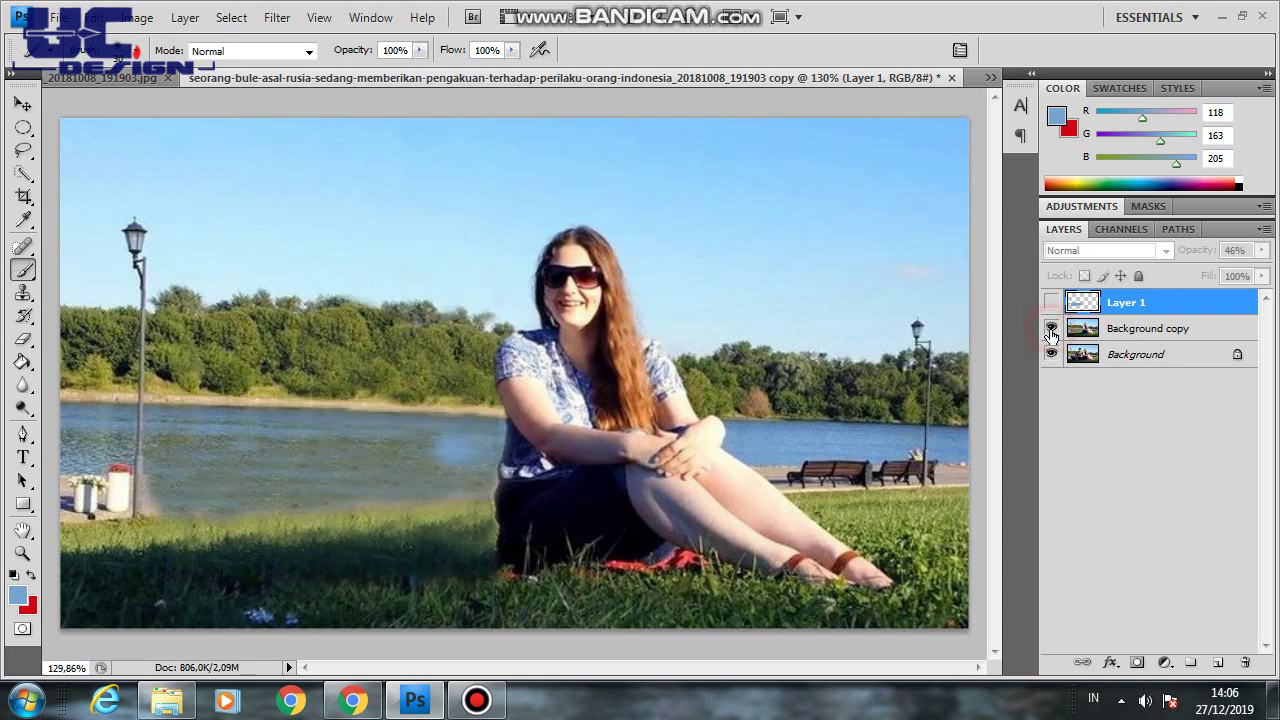
{"action": "left_click", "coordinate": [1051, 330]}
{"action": "left_click", "coordinate": [1051, 302]}
{"action": "left_click", "coordinate": [1051, 330]}
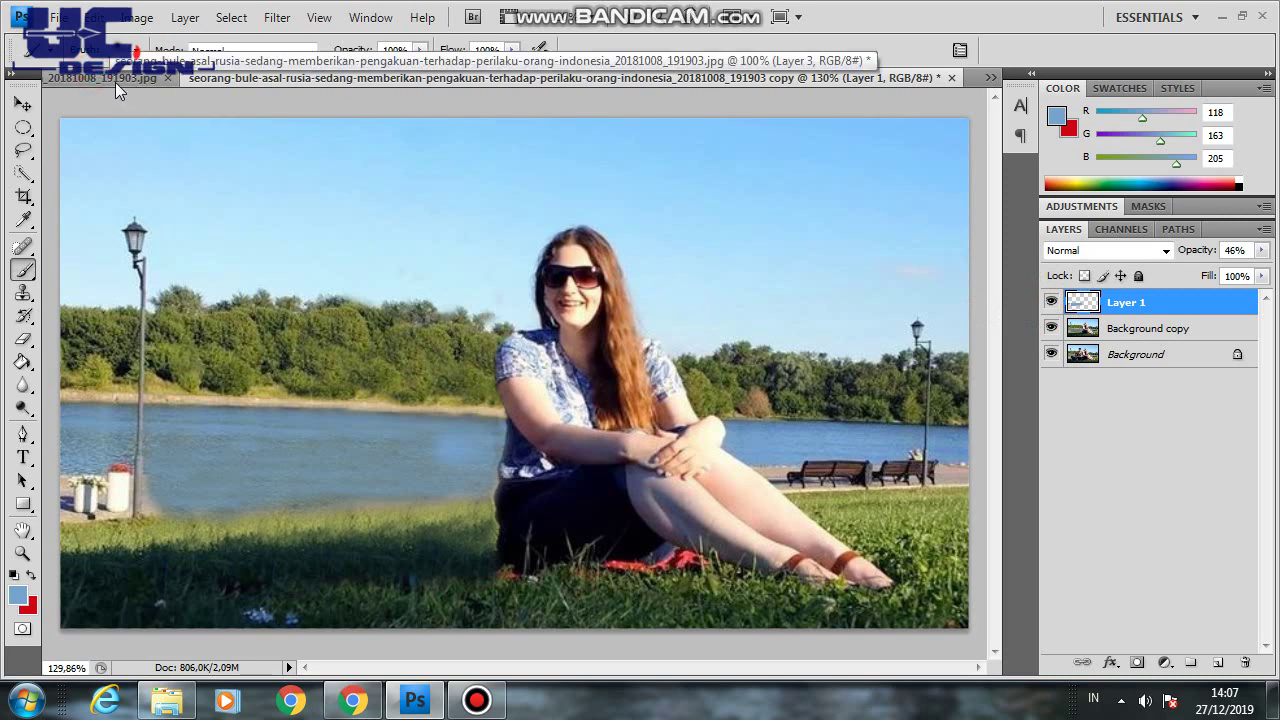
Switch to the 20181008_191903.jpg document with the CARA title graphic
{"action": "left_click", "coordinate": [115, 82]}
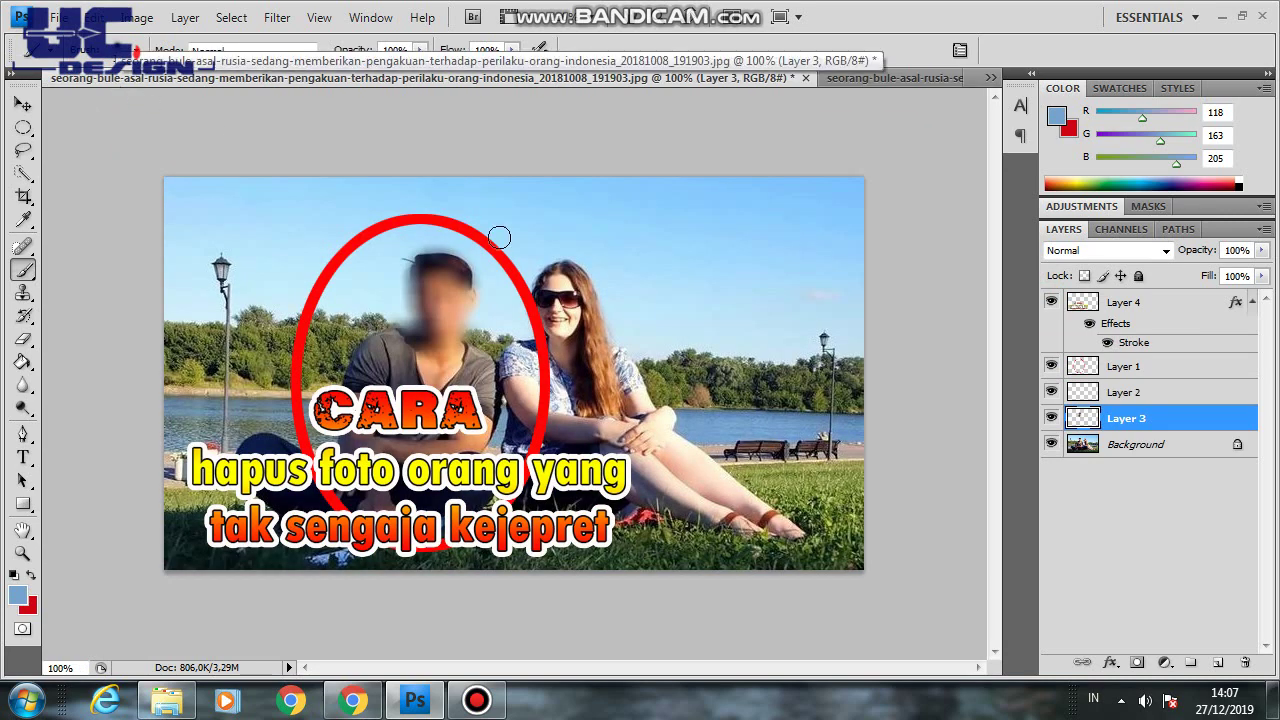